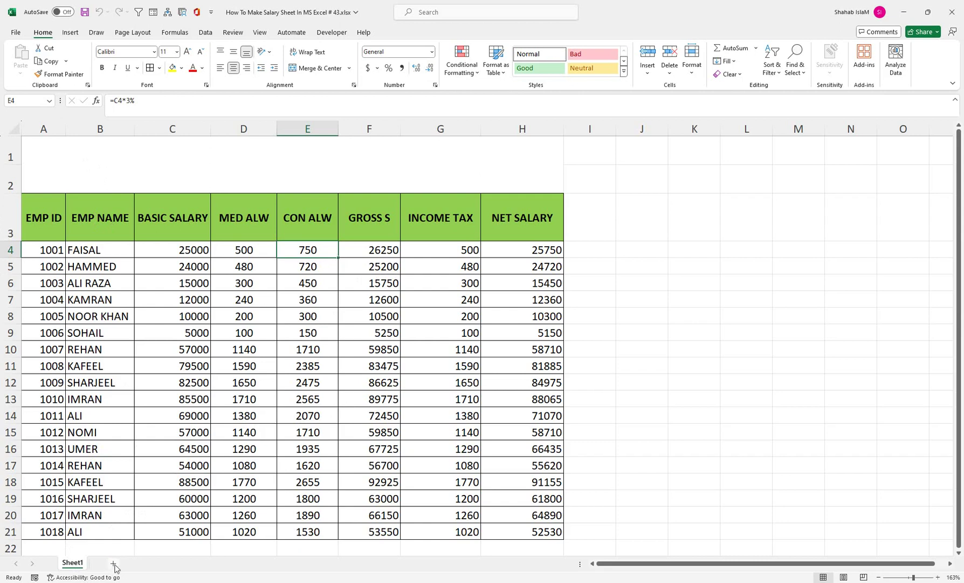
Step: Copy the green header row A3:H3 from Sheet1 and paste it into the new blank sheet, Sheet3, starting at cell A3
{"action": "left_click", "coordinate": [76, 563]}
{"action": "left_click_drag", "start_coordinate": [28, 207], "coordinate": [525, 222]}
{"action": "key", "text": "ctrl+c"}
{"action": "left_click", "coordinate": [106, 563]}
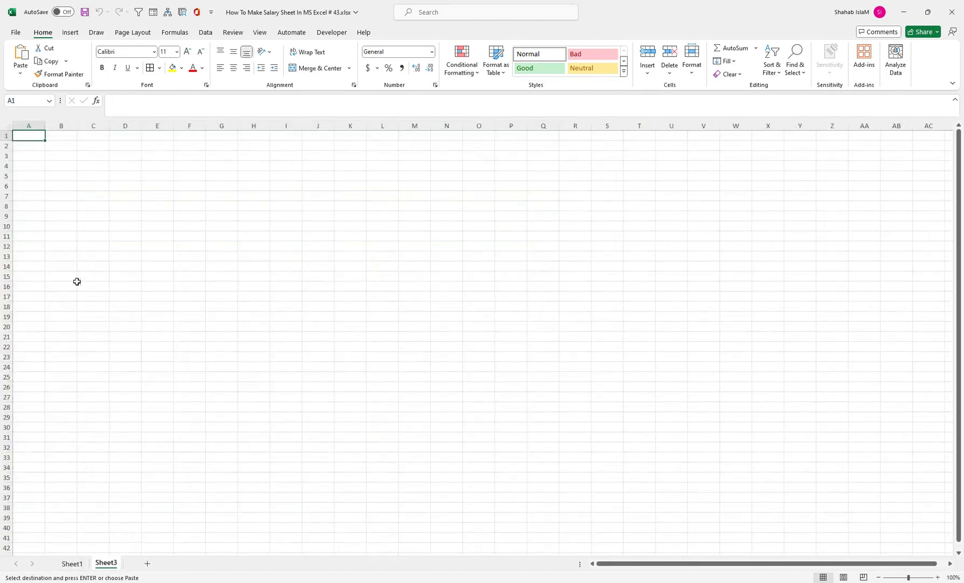
{"action": "left_click", "coordinate": [920, 578]}
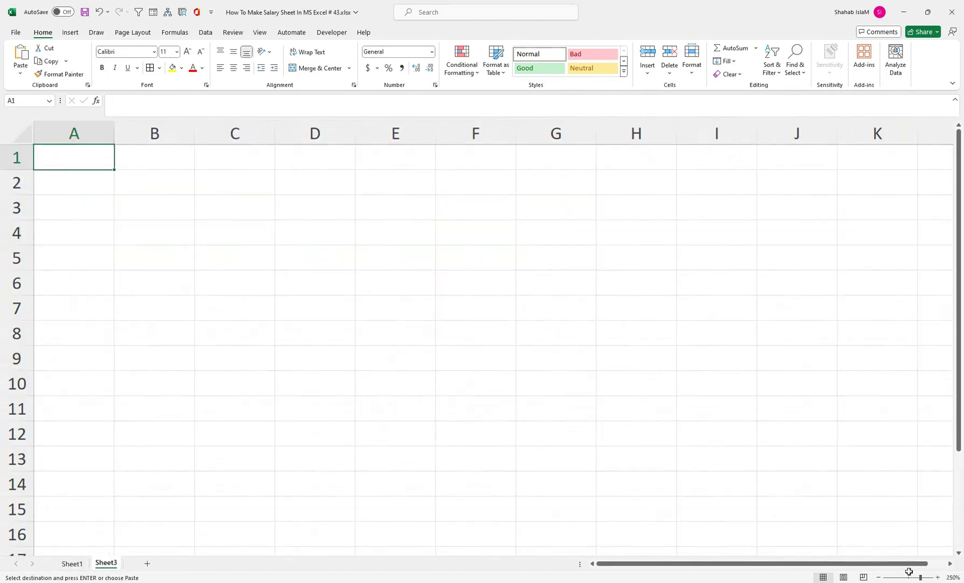
{"action": "left_click", "coordinate": [78, 207]}
{"action": "key", "text": "ctrl+v"}
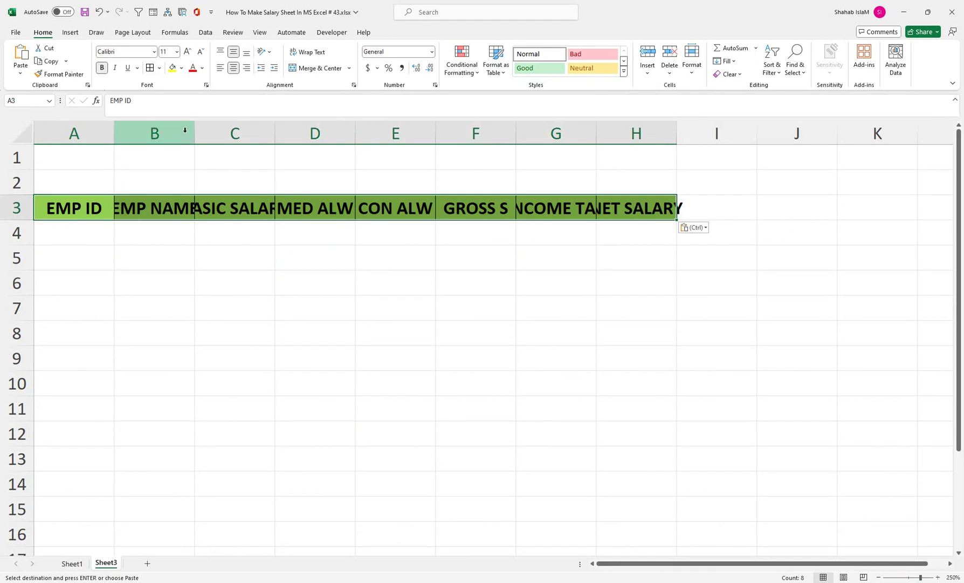
Step: Autofit the column widths of the whole sheet to the pasted headers
{"action": "left_click", "coordinate": [22, 134]}
{"action": "double_click", "coordinate": [192, 135]}
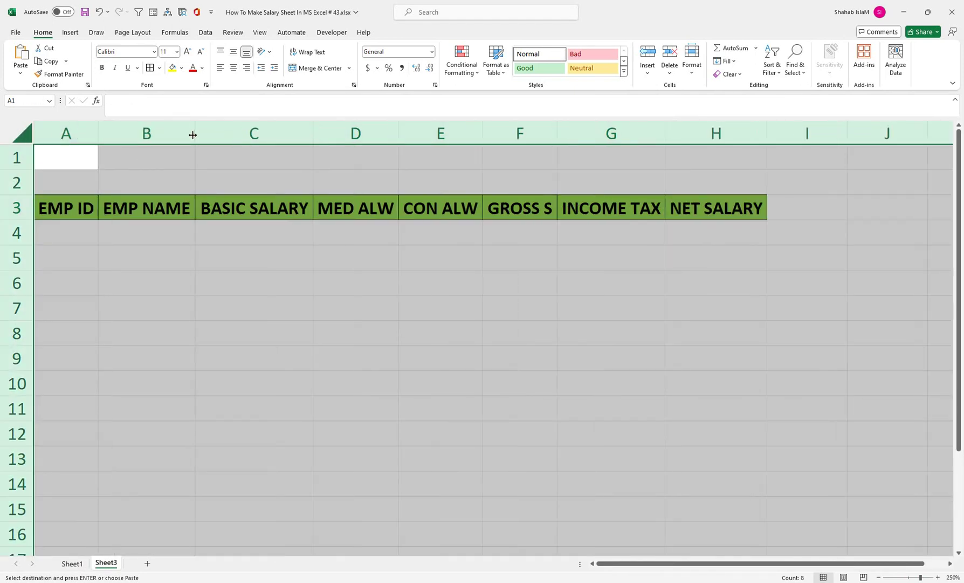
{"action": "left_click", "coordinate": [83, 227]}
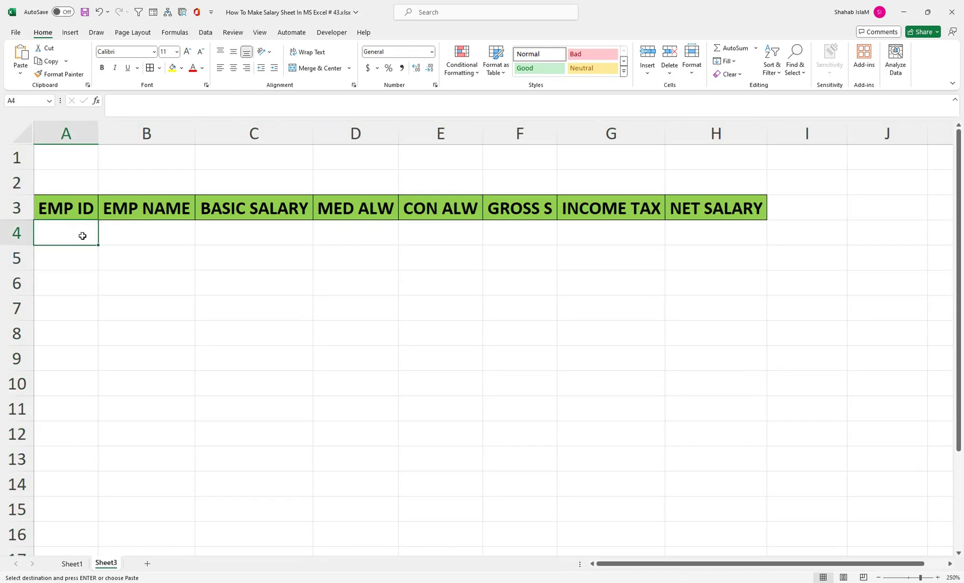
Step: Add list data validation to cells A4:A16 on Sheet3, using the employee IDs in Sheet1's EMP ID column as the source
{"action": "left_click_drag", "start_coordinate": [82, 236], "coordinate": [91, 537]}
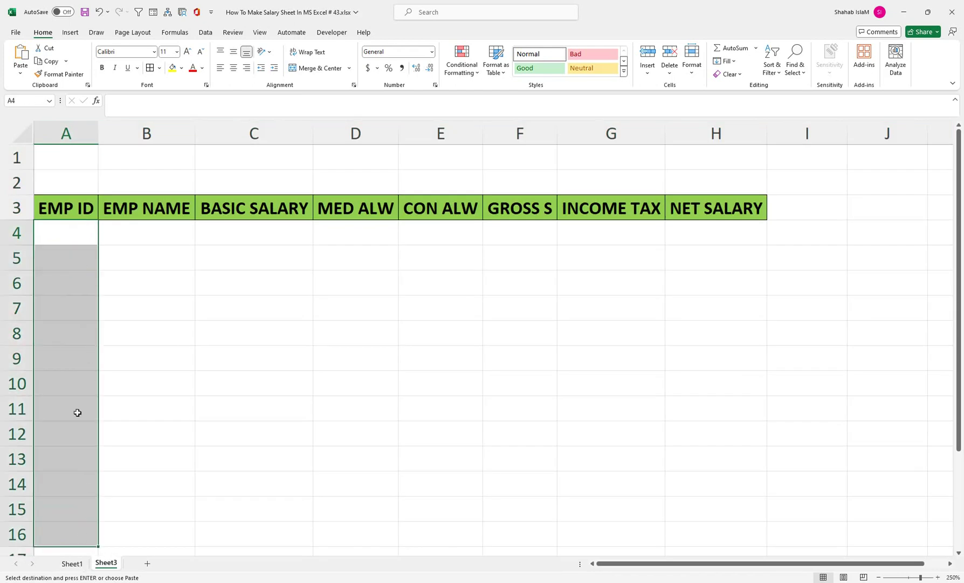
{"action": "left_click", "coordinate": [206, 33]}
{"action": "left_click", "coordinate": [640, 78]}
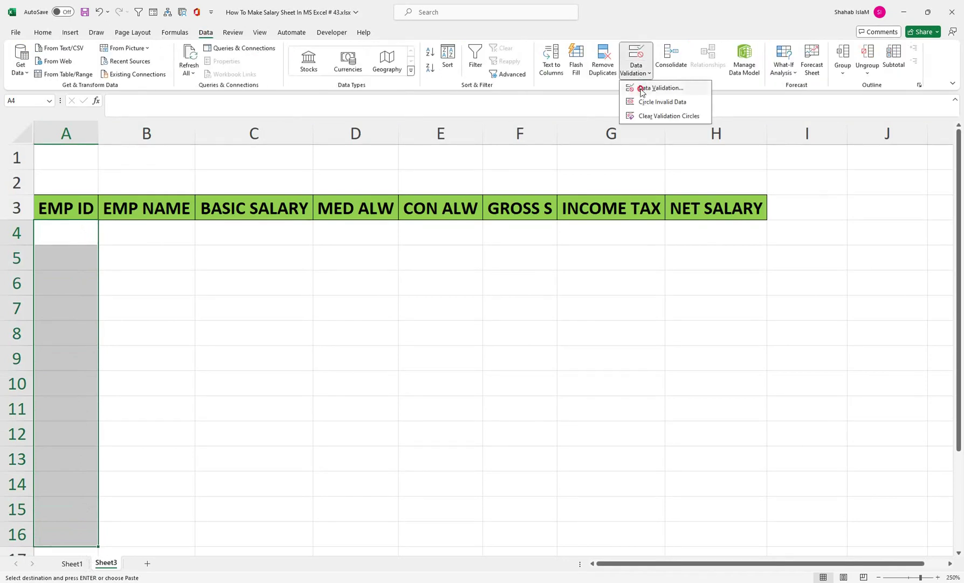
{"action": "left_click", "coordinate": [642, 89]}
{"action": "left_click", "coordinate": [743, 284]}
{"action": "left_click", "coordinate": [723, 309]}
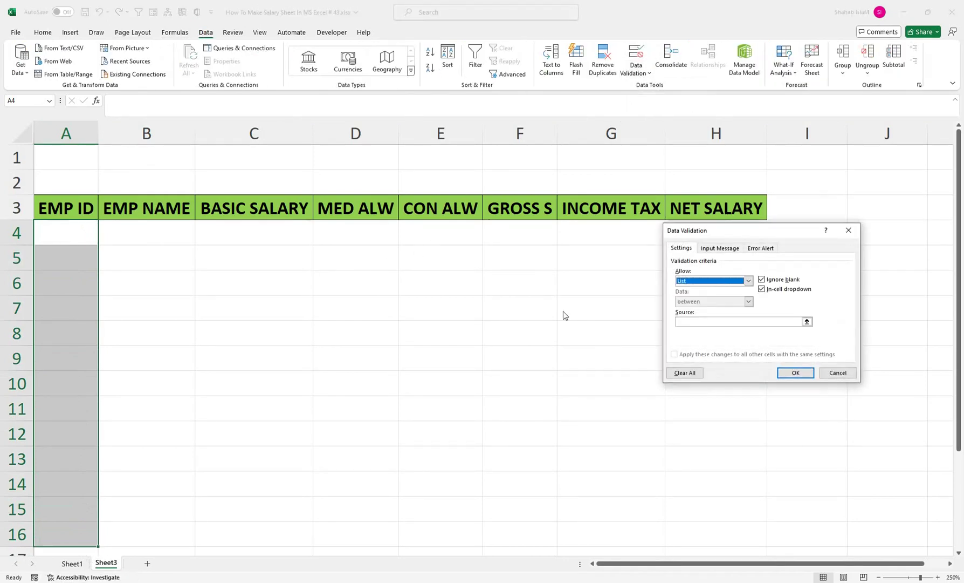
{"action": "left_click_drag", "start_coordinate": [673, 231], "coordinate": [129, 252]}
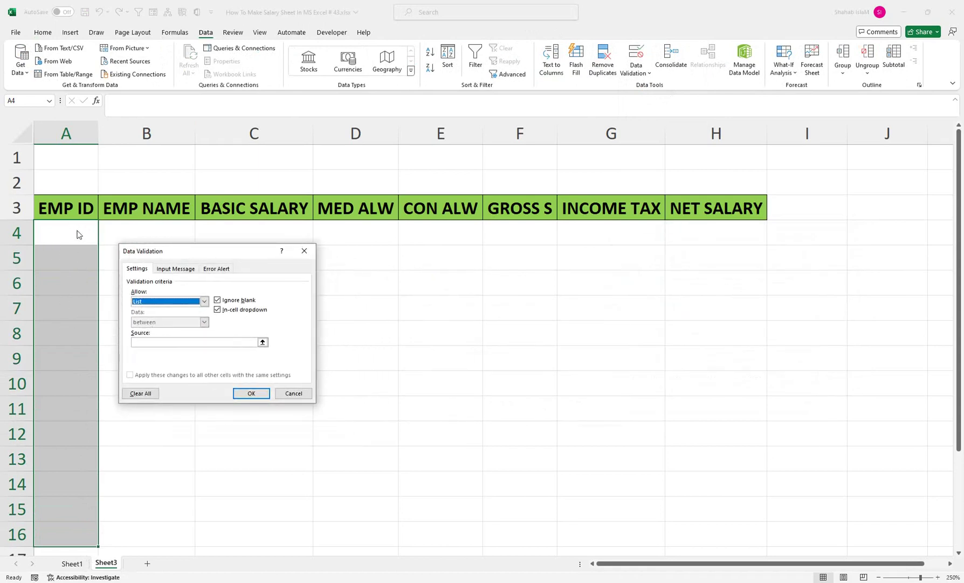
{"action": "left_click", "coordinate": [154, 344]}
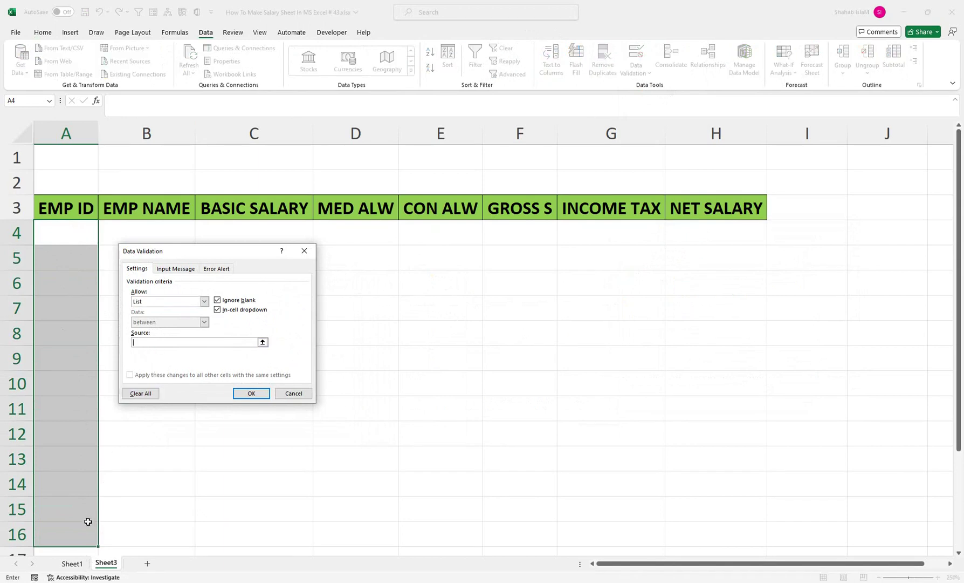
{"action": "left_click", "coordinate": [72, 563]}
{"action": "left_click_drag", "start_coordinate": [62, 256], "coordinate": [59, 531]}
{"action": "left_click", "coordinate": [251, 393]}
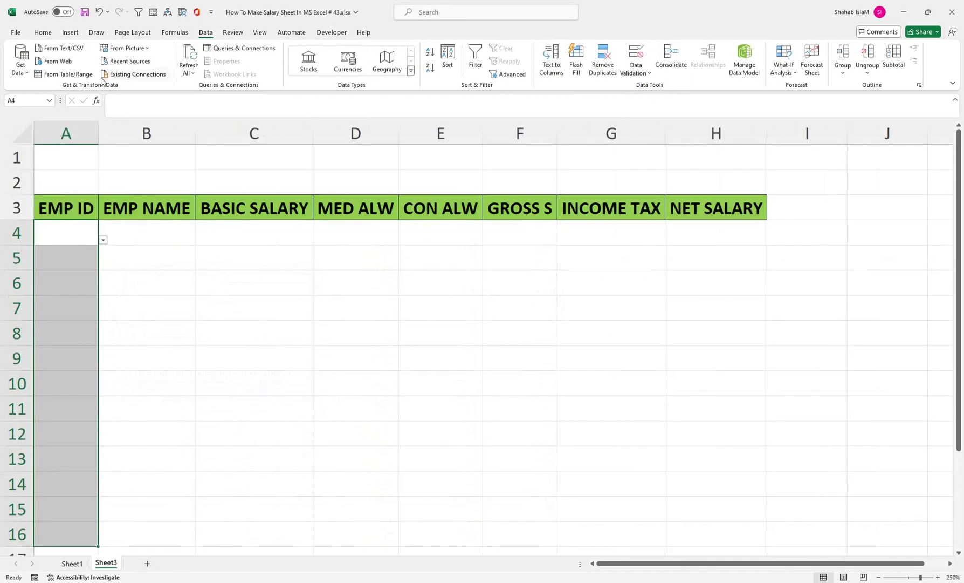
Step: Fill cells A4:A16 with the lightest gold theme color
{"action": "left_click", "coordinate": [48, 35]}
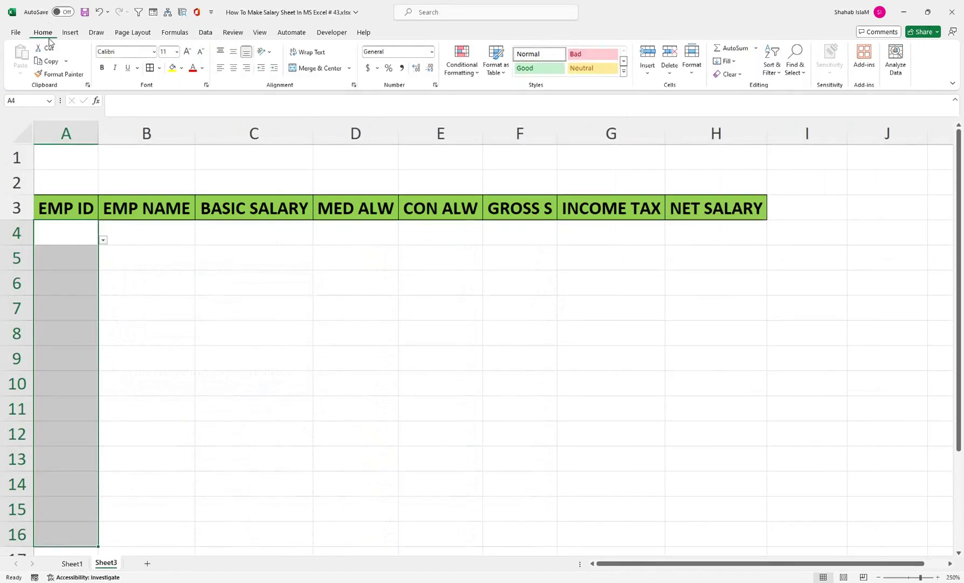
{"action": "left_click", "coordinate": [182, 68]}
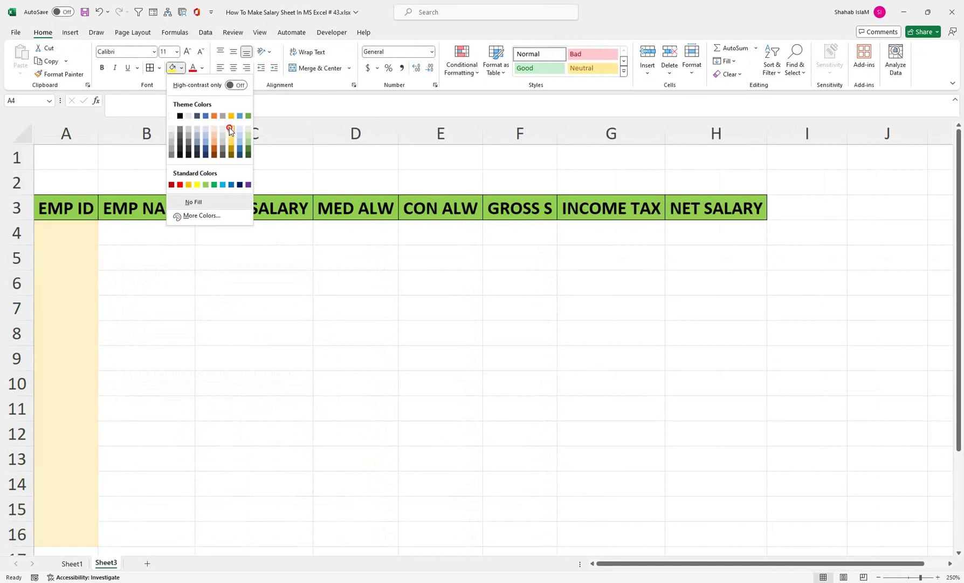
{"action": "left_click", "coordinate": [231, 130]}
Step: Choose the second employee ID from the validation list in cell A4
{"action": "left_click", "coordinate": [103, 241]}
{"action": "left_click", "coordinate": [86, 256]}
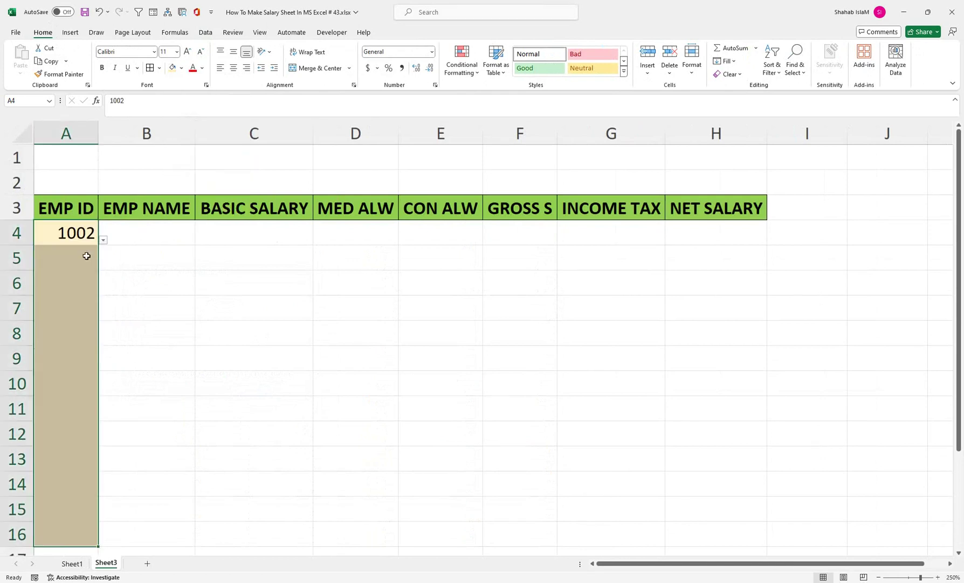
{"action": "left_click", "coordinate": [122, 236]}
{"action": "left_click", "coordinate": [67, 233]}
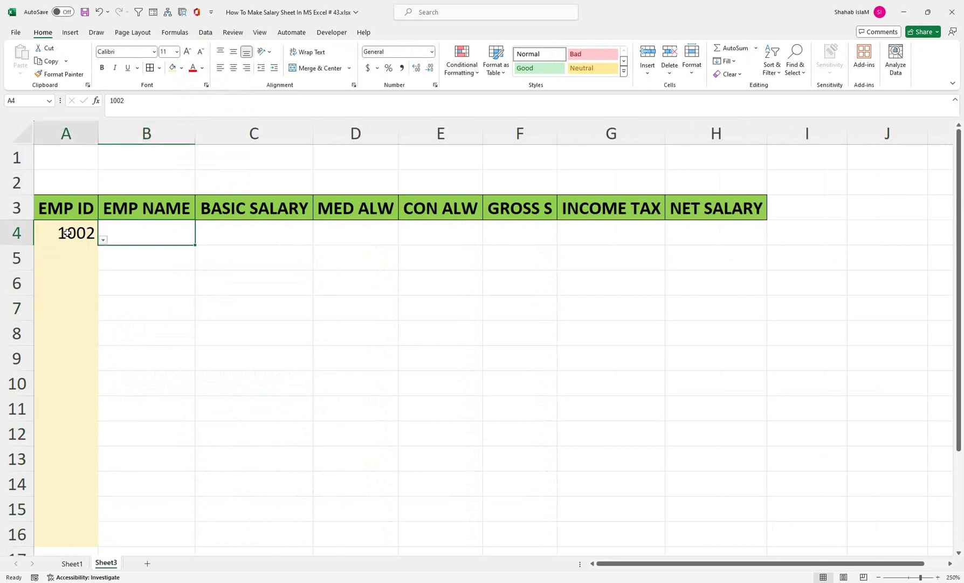
Step: Start a VLOOKUP formula in cell B4 under EMP NAME with A4 as the lookup value
{"action": "left_click", "coordinate": [123, 236]}
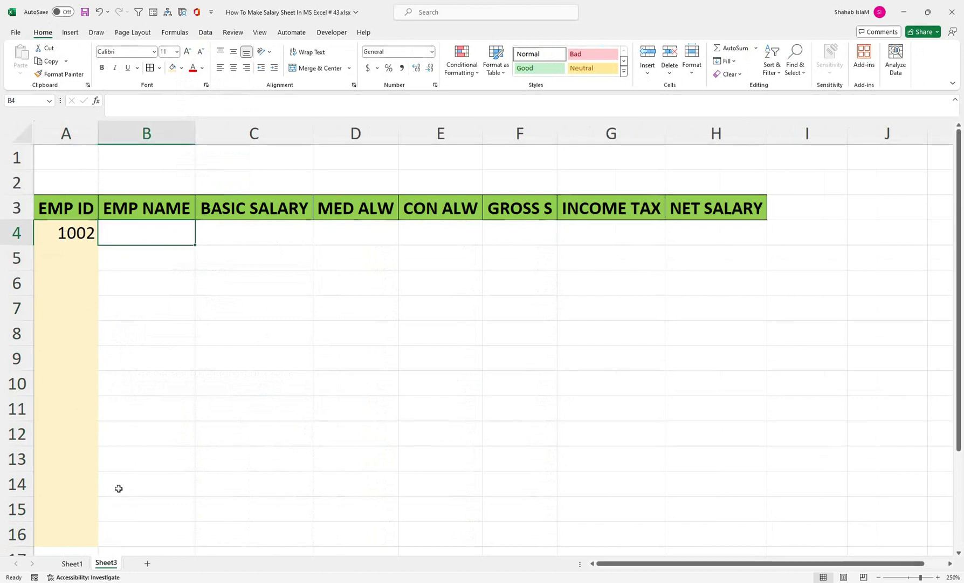
{"action": "left_click", "coordinate": [69, 563]}
{"action": "left_click", "coordinate": [106, 563]}
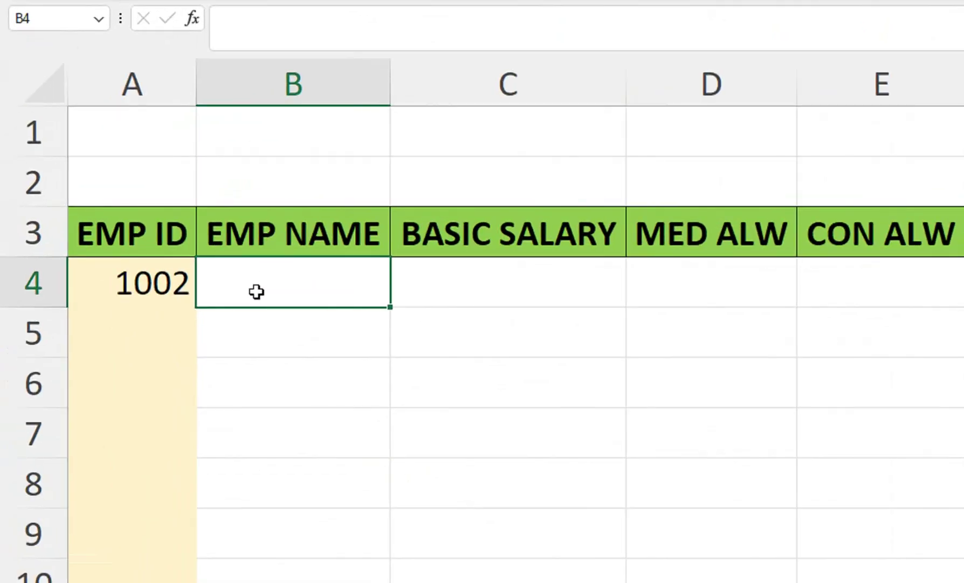
{"action": "type", "text": "=VLOOKUP("}
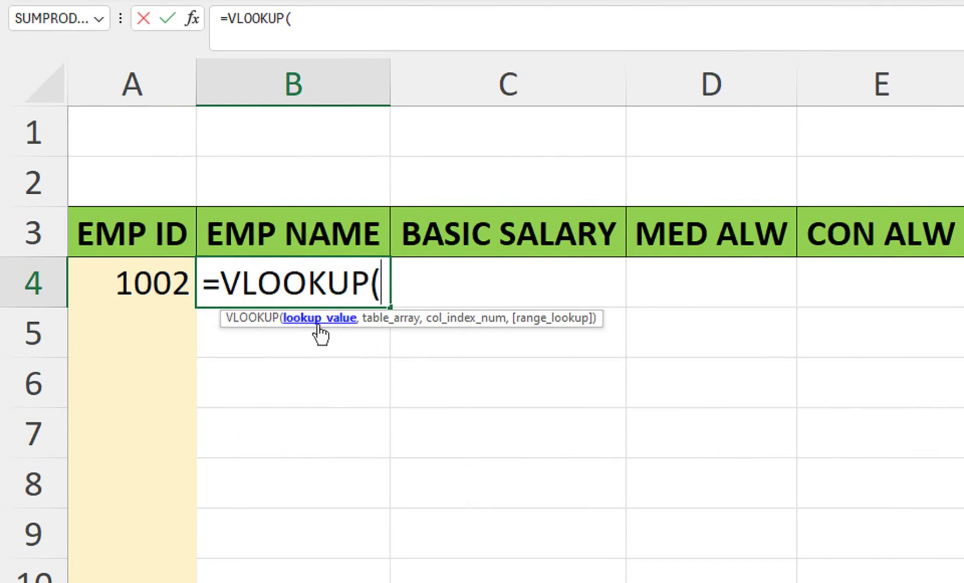
{"action": "left_click", "coordinate": [115, 284]}
{"action": "type", "text": ","}
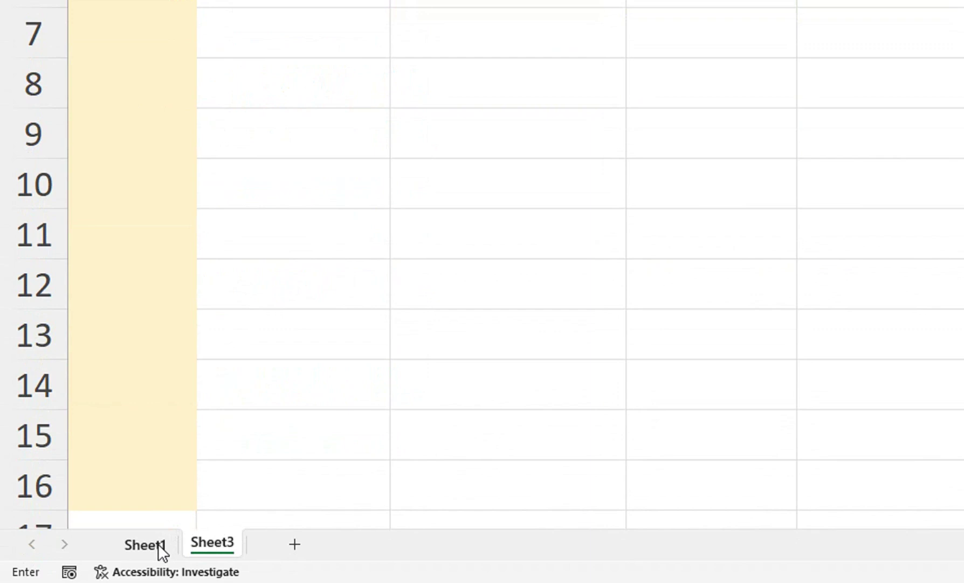
Step: Set the formula's table array to the employee data on Sheet1 and make it absolute: Sheet1!$A$4:$H$21
{"action": "left_click", "coordinate": [158, 543]}
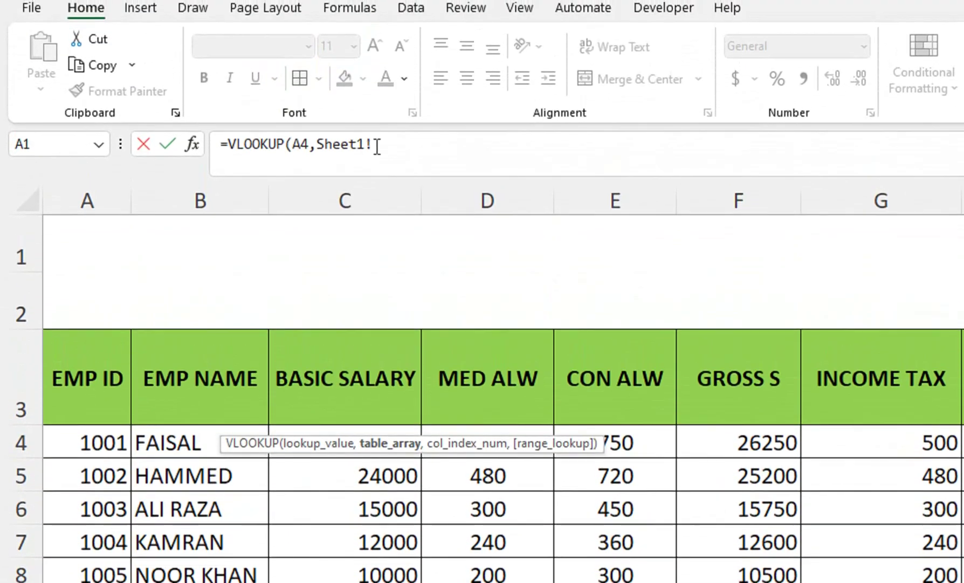
{"action": "left_click_drag", "start_coordinate": [82, 434], "coordinate": [543, 440]}
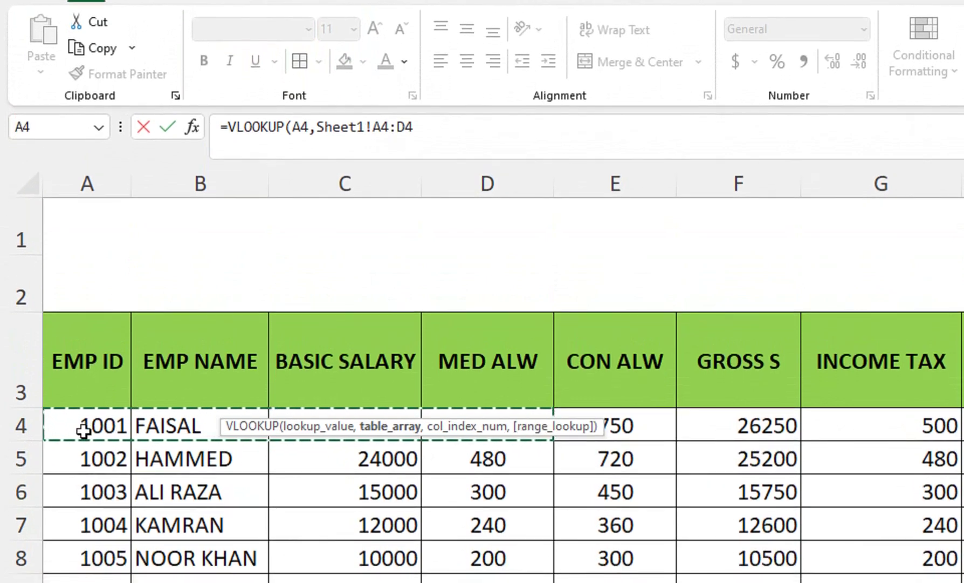
{"action": "left_click_drag", "start_coordinate": [84, 430], "coordinate": [963, 474]}
{"action": "left_click_drag", "start_coordinate": [835, 445], "coordinate": [511, 526]}
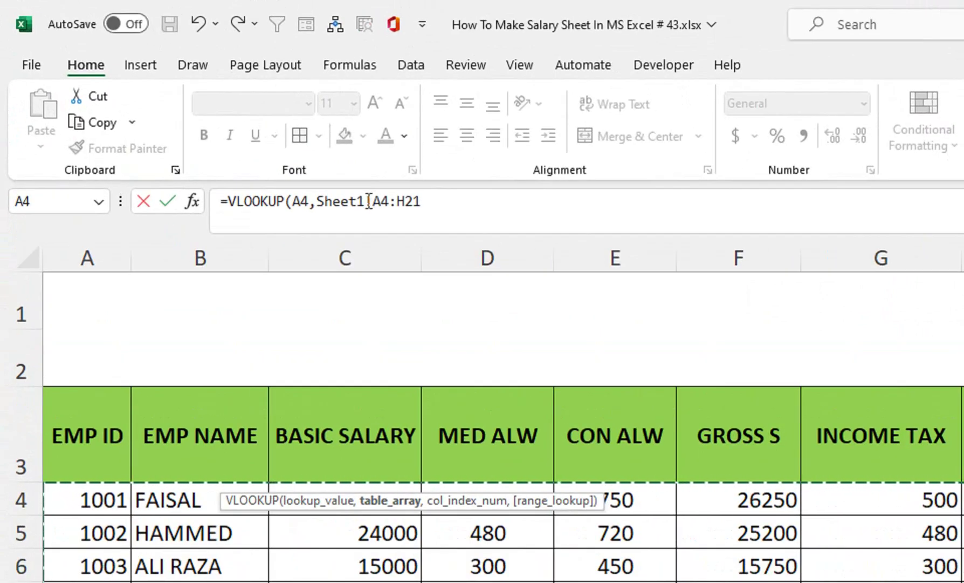
{"action": "left_click_drag", "start_coordinate": [420, 201], "coordinate": [373, 211]}
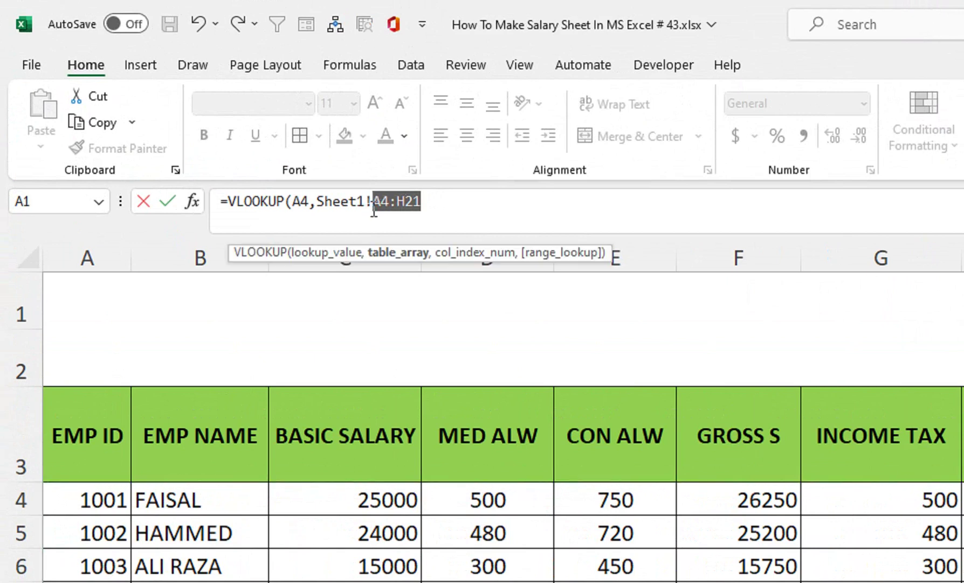
{"action": "key", "text": "F4"}
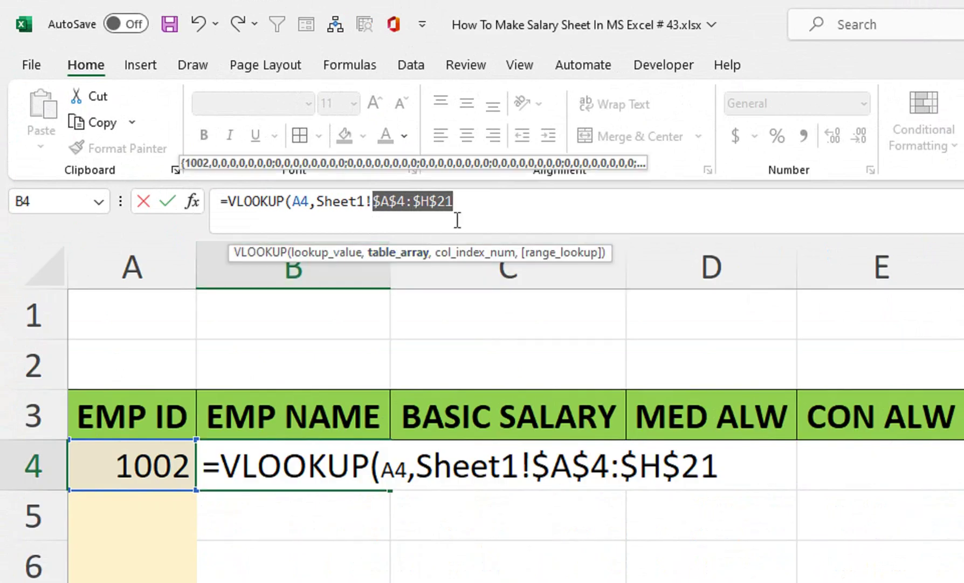
{"action": "left_click", "coordinate": [479, 206]}
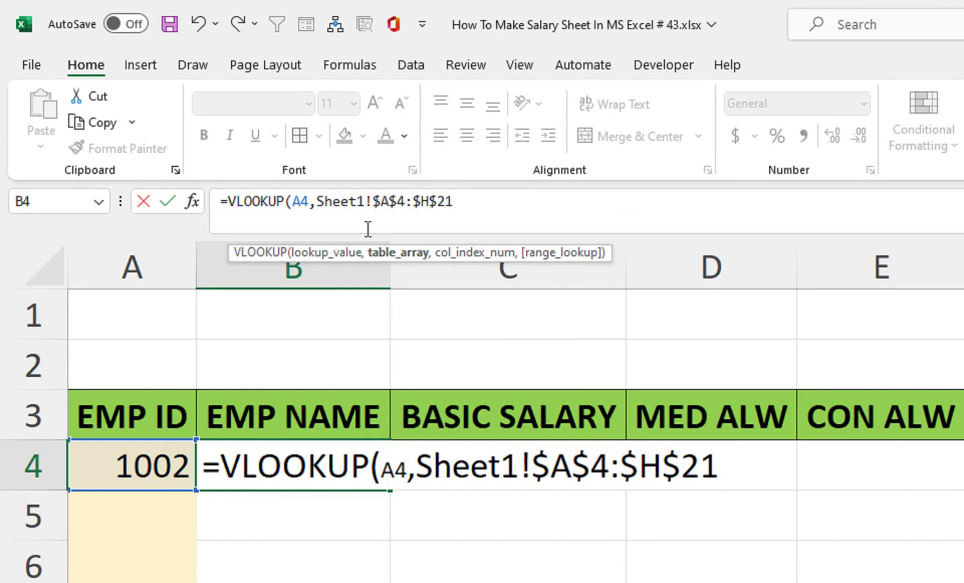
Step: Complete the B4 VLOOKUP with column index 2 and an exact match (FALSE), and enter it
{"action": "type", "text": ","}
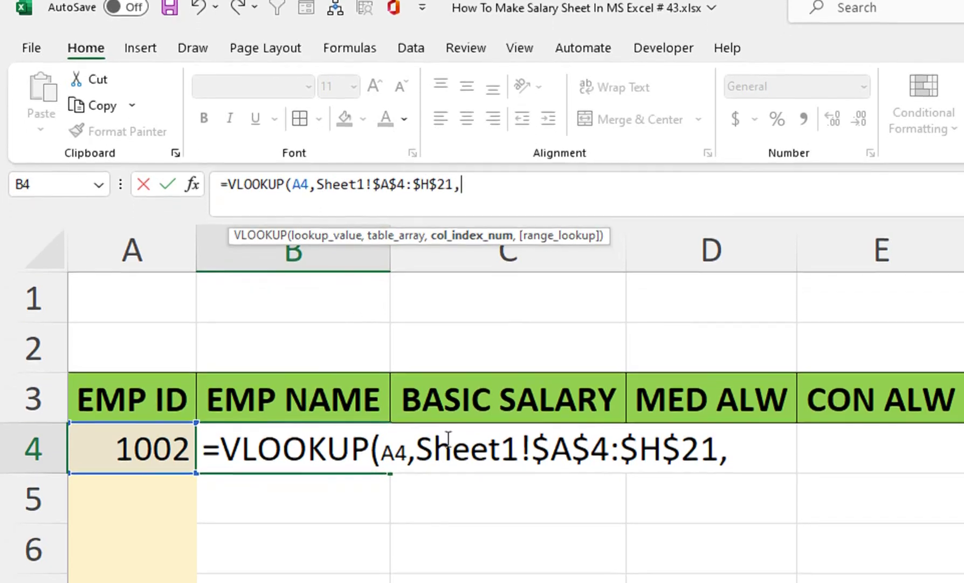
{"action": "type", "text": "2"}
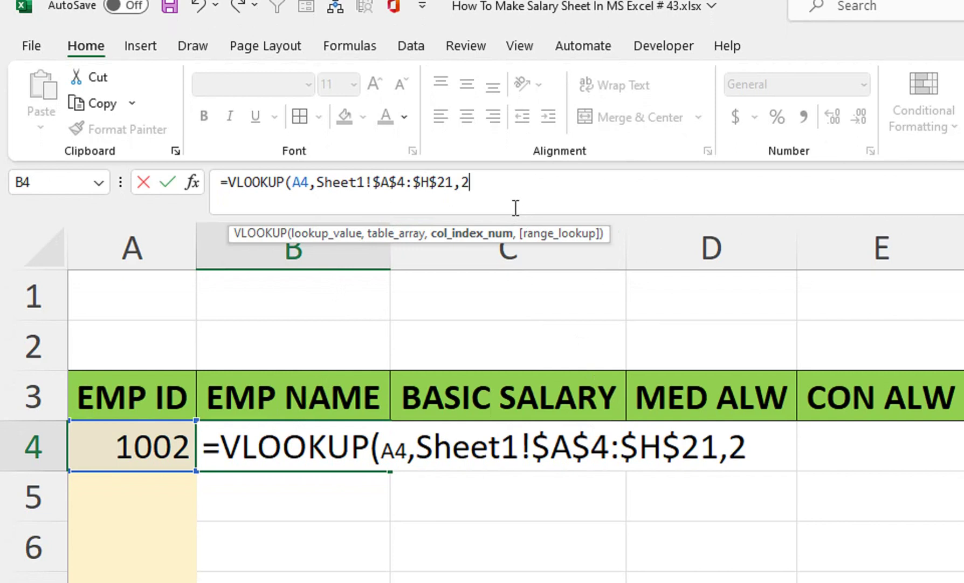
{"action": "type", "text": ","}
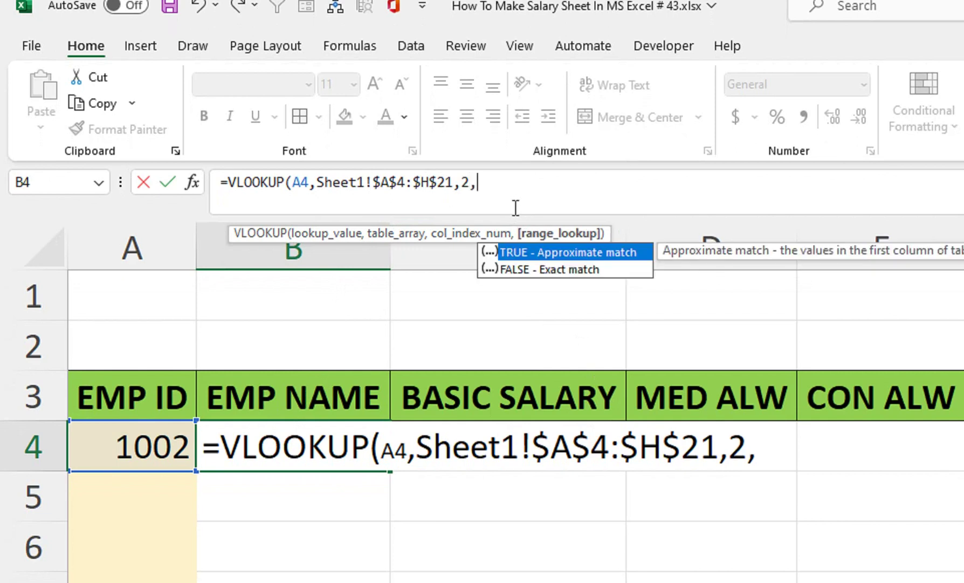
{"action": "key", "text": "Down"}
{"action": "key", "text": "Tab"}
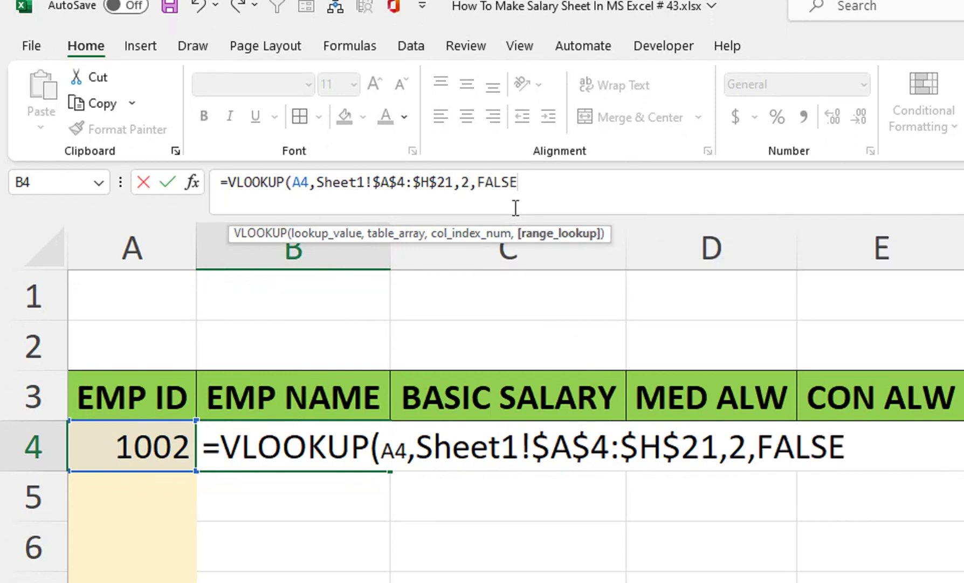
{"action": "type", "text": ")"}
{"action": "key", "text": "Return"}
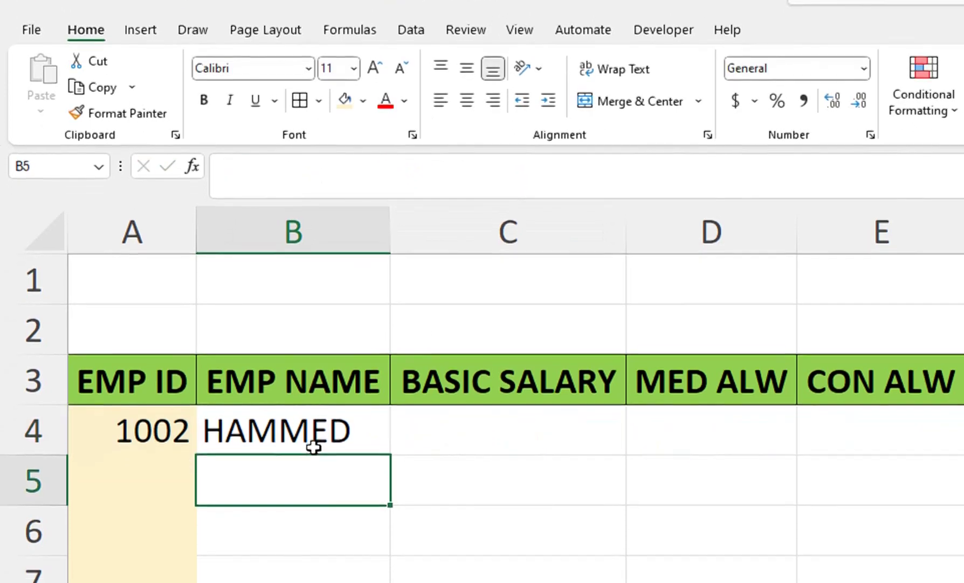
Step: Choose the second employee ID from the validation list in cell A5
{"action": "left_click", "coordinate": [311, 456]}
{"action": "left_click", "coordinate": [191, 470]}
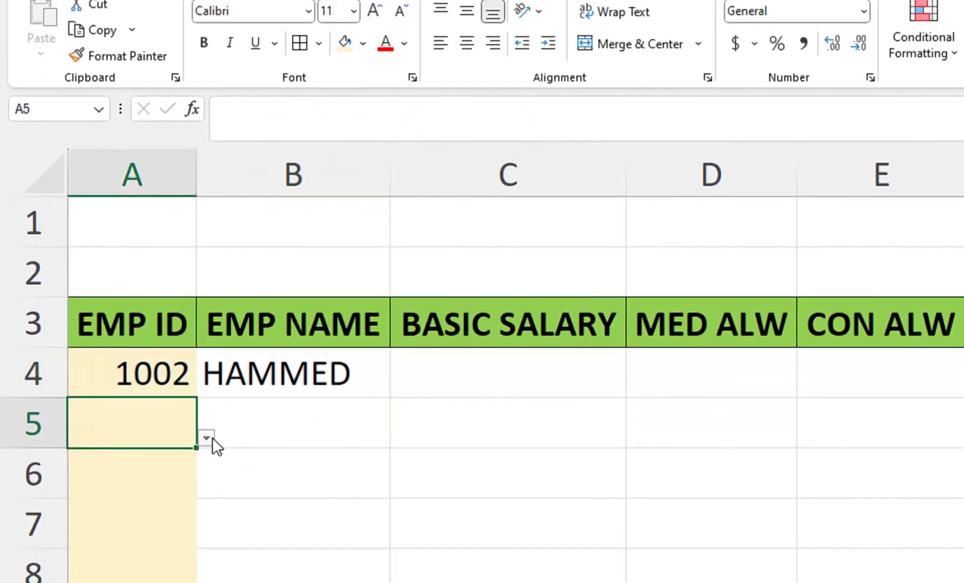
{"action": "left_click", "coordinate": [206, 479]}
{"action": "left_click", "coordinate": [191, 516]}
{"action": "left_click", "coordinate": [357, 344]}
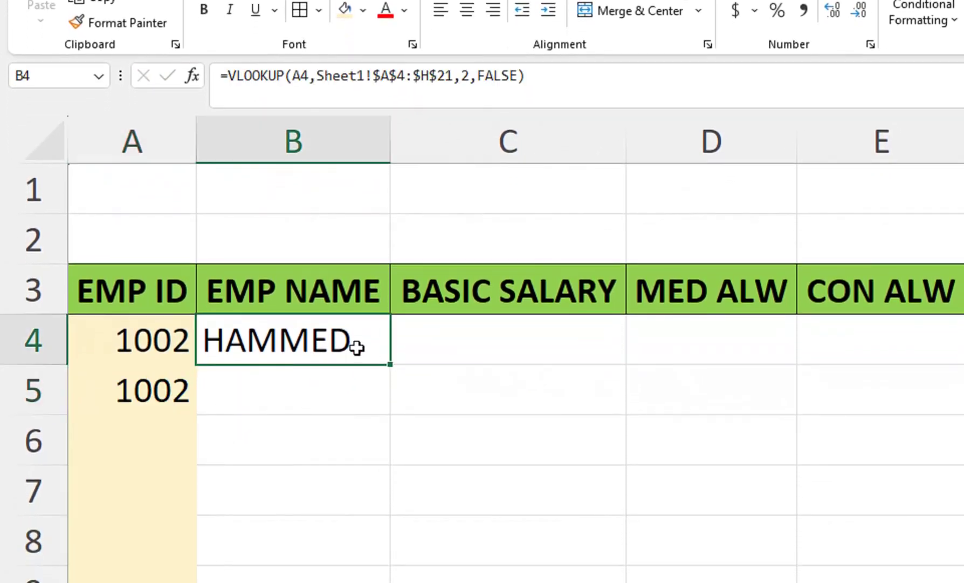
Step: Change A5 to the sixth employee ID in the list and fill the name lookup formula from B4 down to B5
{"action": "left_click", "coordinate": [101, 398]}
{"action": "left_click", "coordinate": [206, 404]}
{"action": "left_click", "coordinate": [181, 511]}
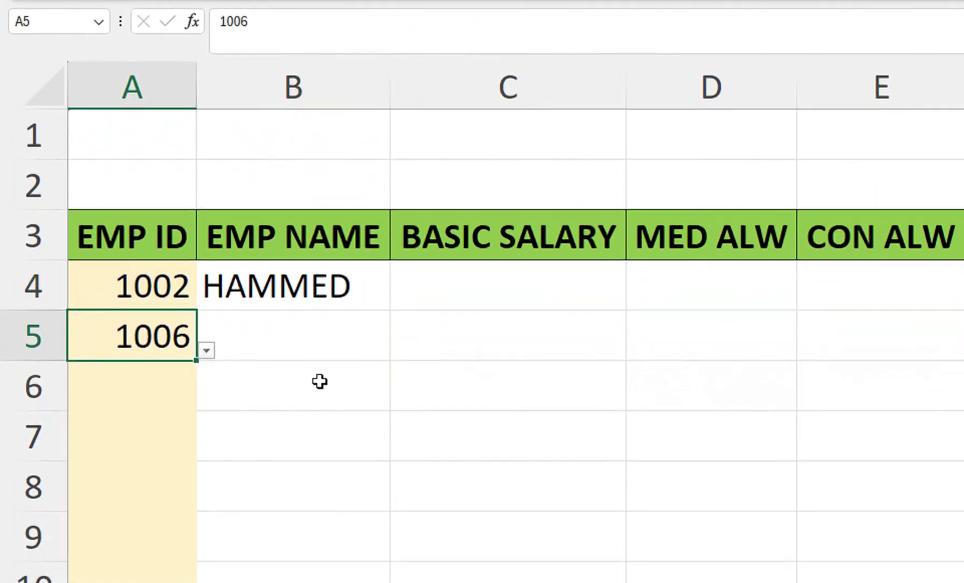
{"action": "left_click", "coordinate": [346, 355]}
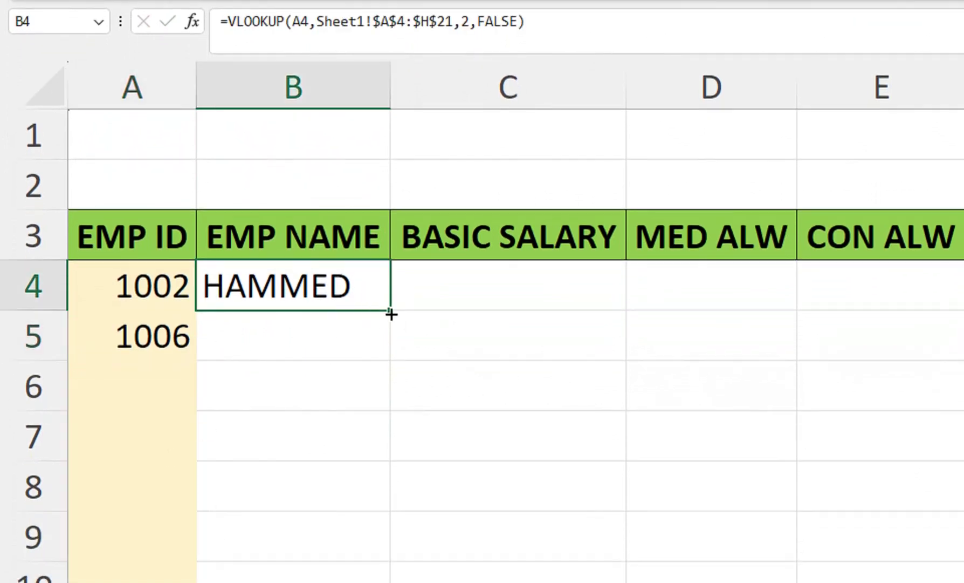
{"action": "left_click_drag", "start_coordinate": [391, 313], "coordinate": [385, 368]}
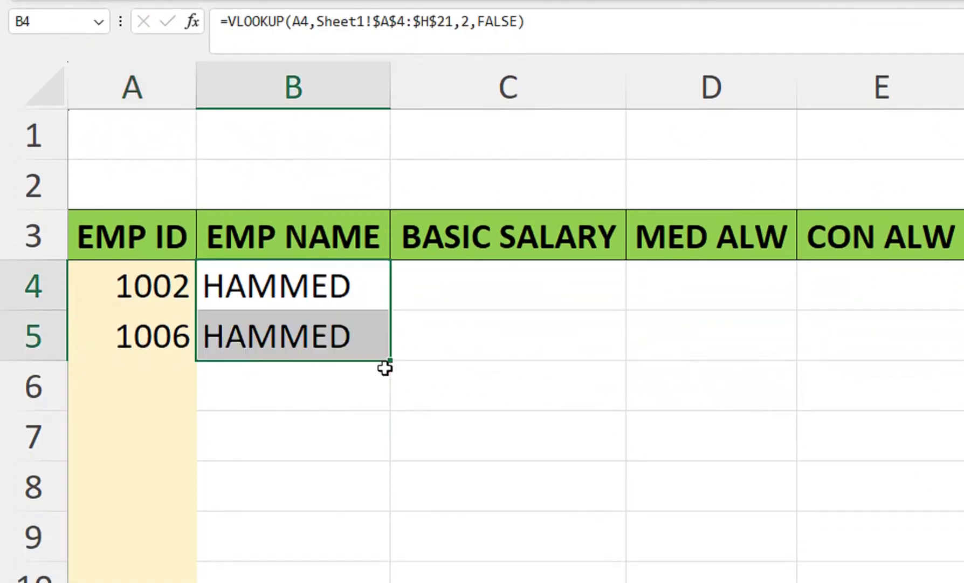
Step: Try to fill the name lookup formula from B4 across into C4, inspect the copied formula and clear C4
{"action": "left_click", "coordinate": [339, 337]}
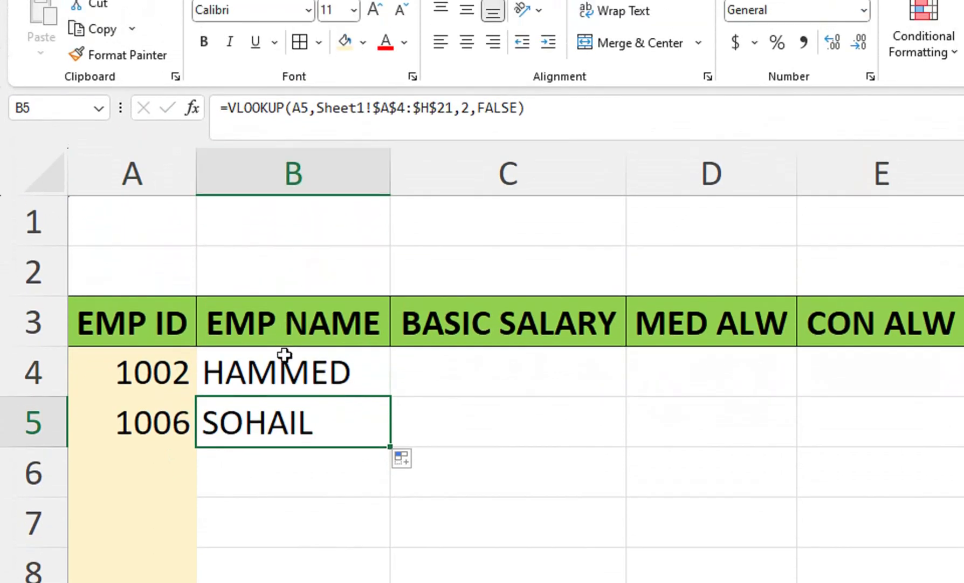
{"action": "left_click", "coordinate": [284, 354]}
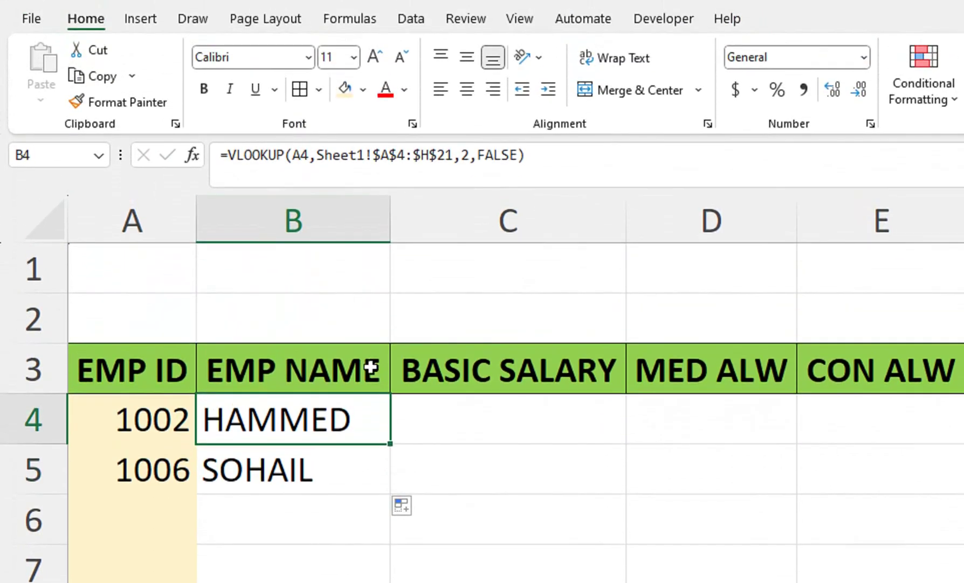
{"action": "left_click_drag", "start_coordinate": [389, 444], "coordinate": [510, 428]}
{"action": "left_click", "coordinate": [510, 422]}
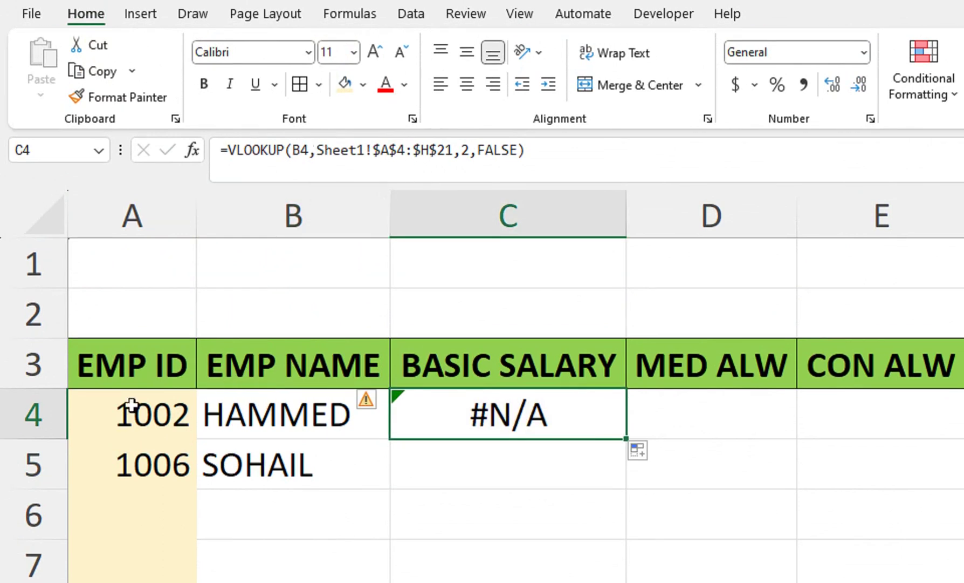
{"action": "double_click", "coordinate": [437, 426]}
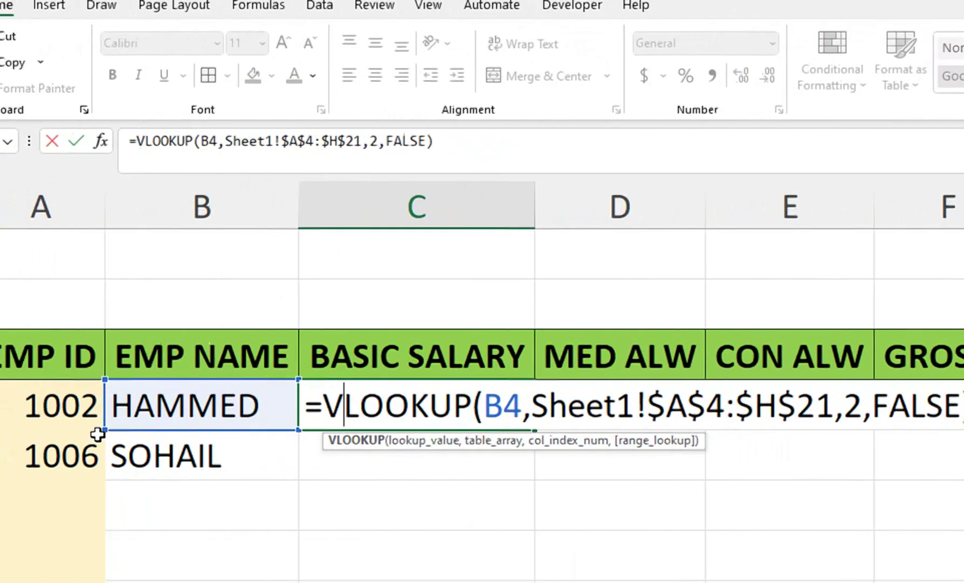
{"action": "key", "text": "Return"}
{"action": "left_click", "coordinate": [407, 402]}
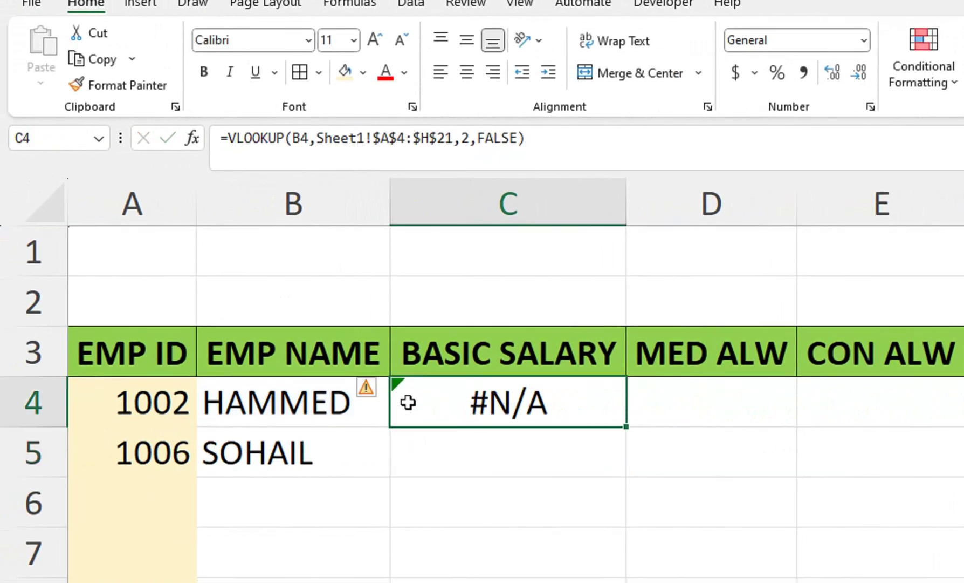
{"action": "key", "text": "Delete"}
Step: Lock the lookup value's column in the B4 VLOOKUP formula so that it reads $A4
{"action": "left_click", "coordinate": [318, 396]}
{"action": "double_click", "coordinate": [349, 398]}
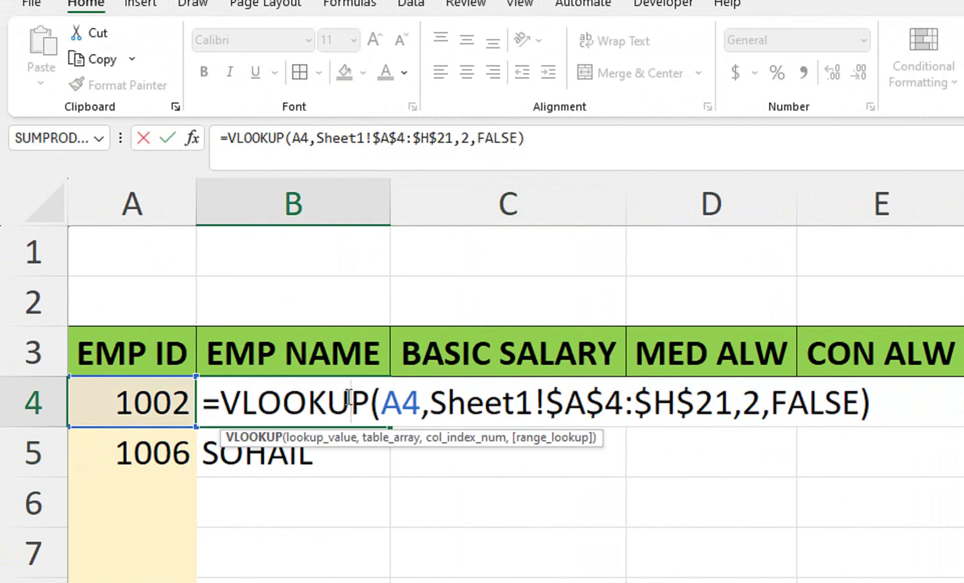
{"action": "left_click", "coordinate": [382, 408]}
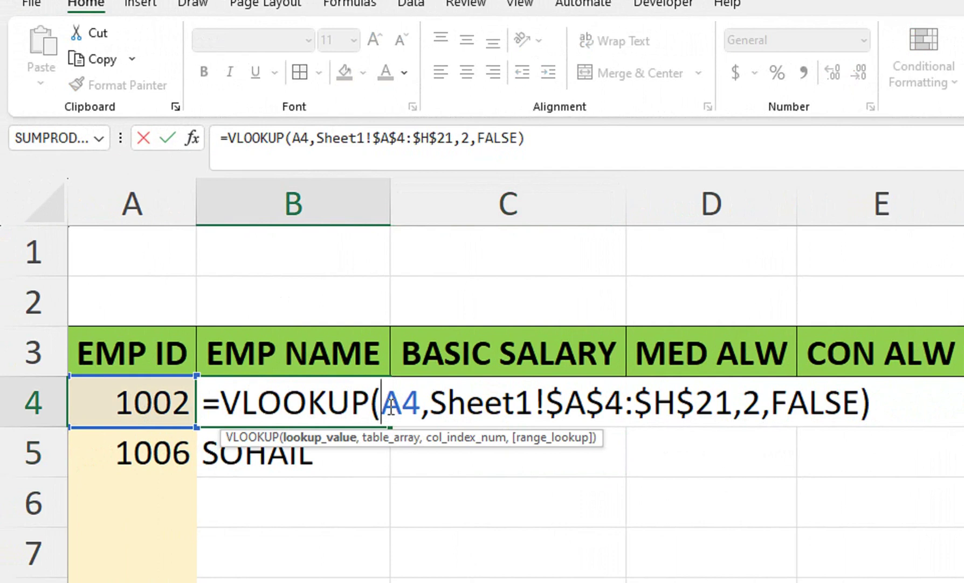
{"action": "type", "text": "$"}
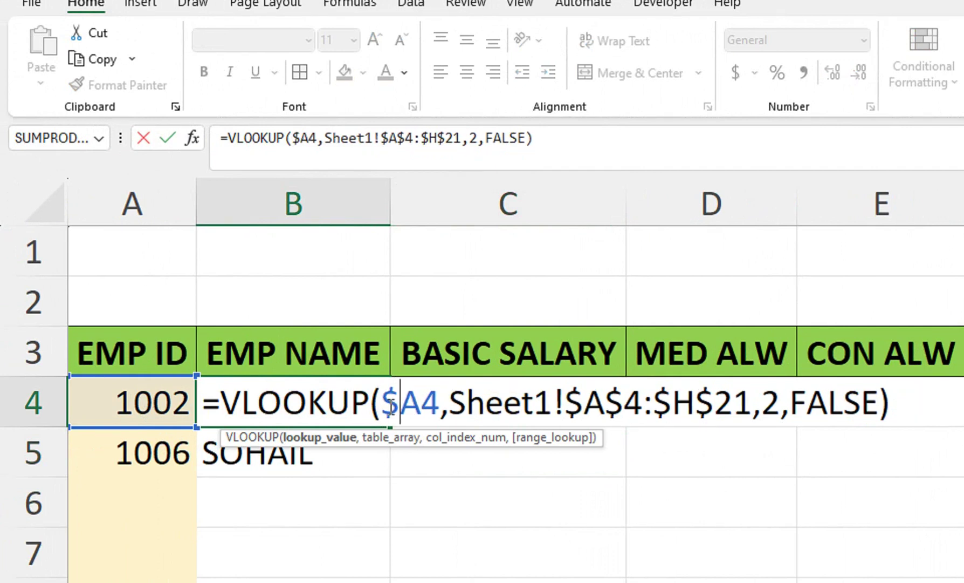
{"action": "key", "text": "Return"}
Step: Fill the B4 lookup formula across into C4 and inspect the arguments of the copied formula
{"action": "left_click", "coordinate": [330, 405]}
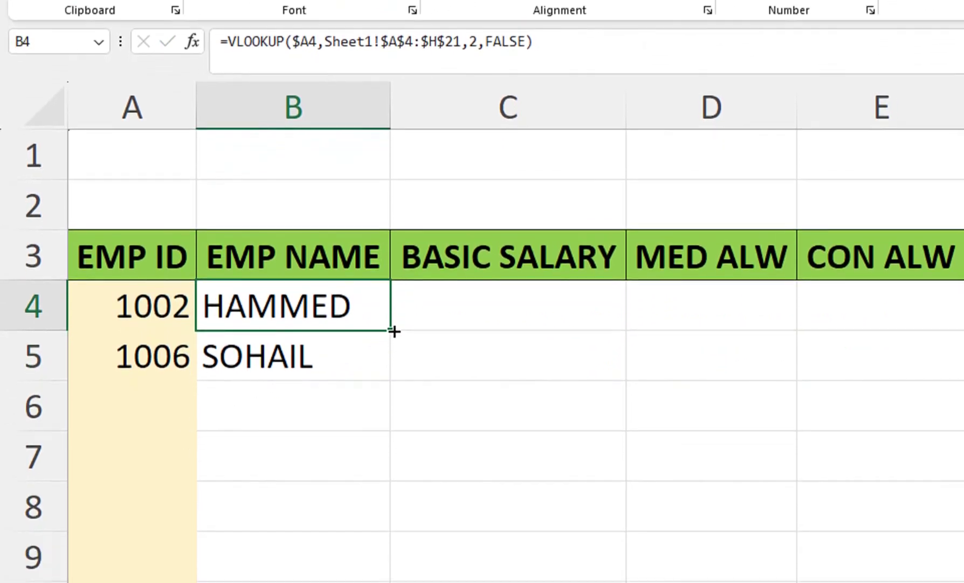
{"action": "left_click_drag", "start_coordinate": [495, 330], "coordinate": [504, 318]}
{"action": "double_click", "coordinate": [510, 306]}
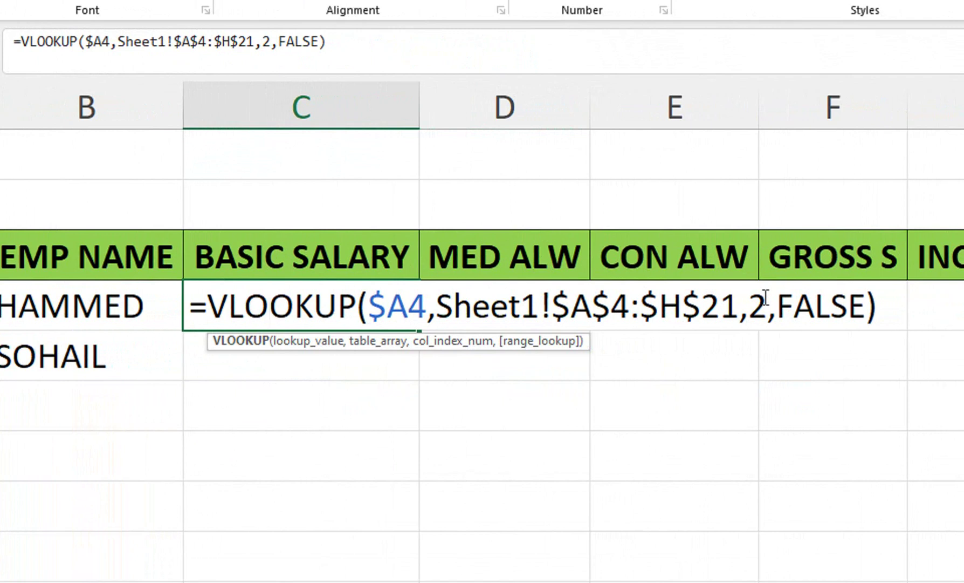
{"action": "key", "text": "Return"}
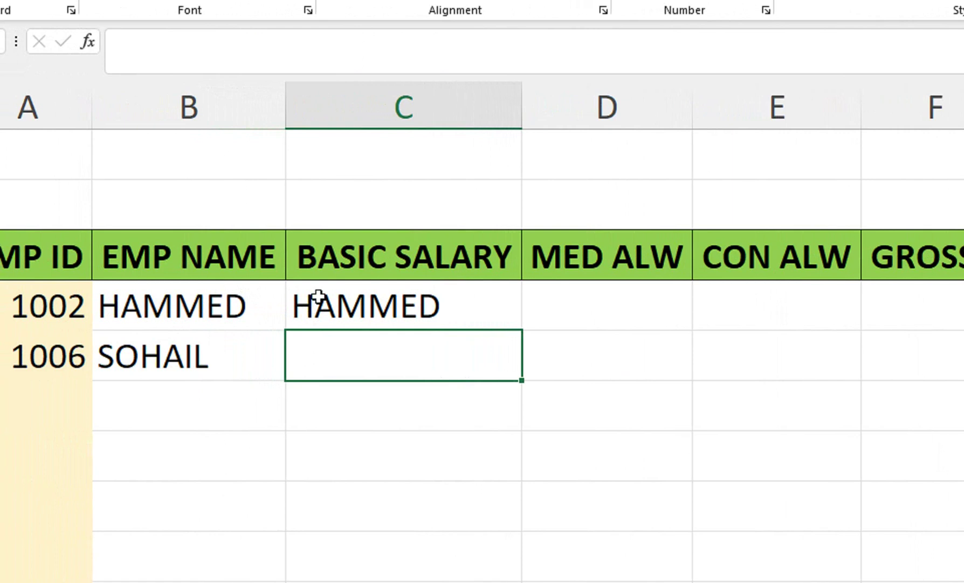
Step: Compare the column order of the employee data on Sheet1 with the column index used in the B4 and C4 formulas
{"action": "left_click", "coordinate": [172, 305]}
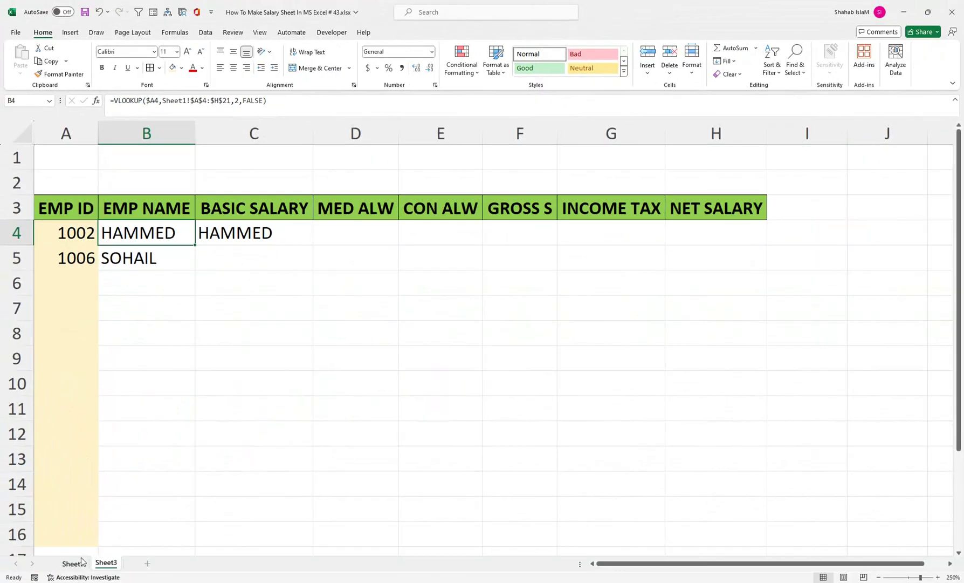
{"action": "left_click", "coordinate": [76, 562]}
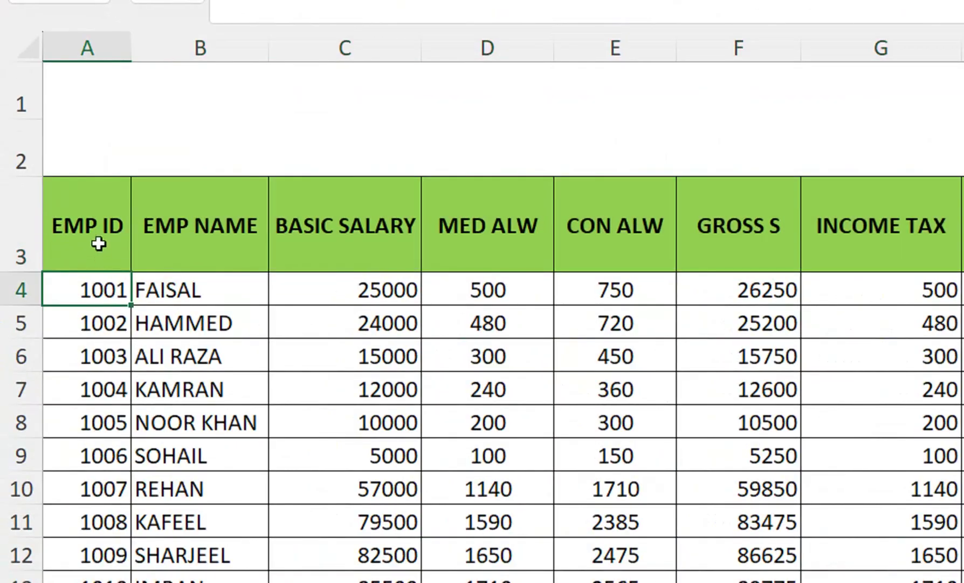
{"action": "left_click", "coordinate": [43, 246]}
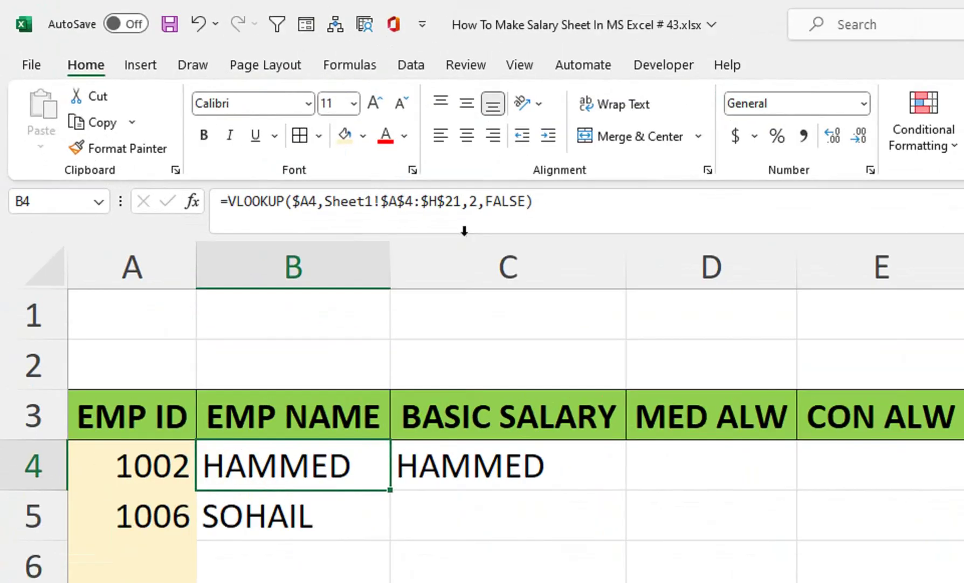
{"action": "left_click", "coordinate": [232, 231]}
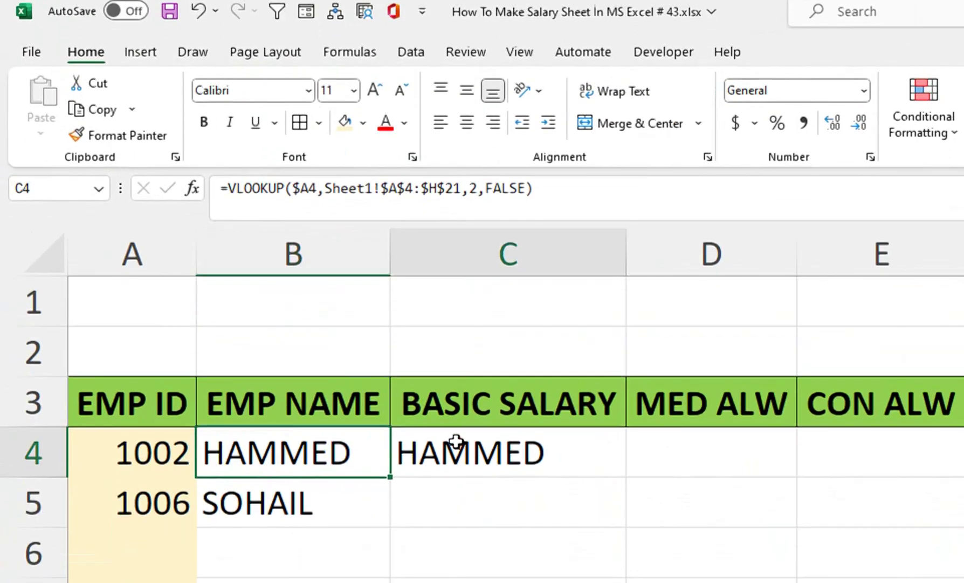
{"action": "double_click", "coordinate": [296, 450]}
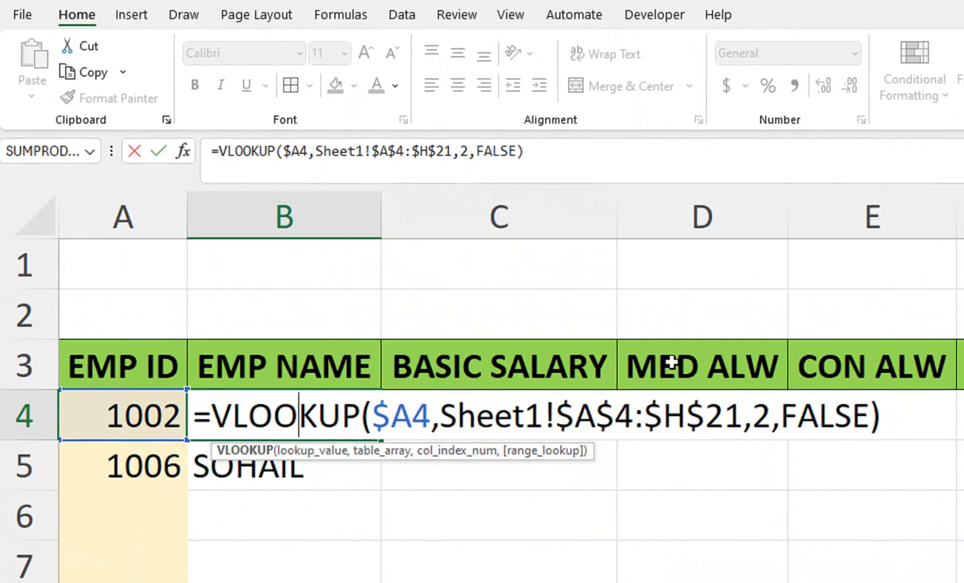
{"action": "double_click", "coordinate": [761, 415]}
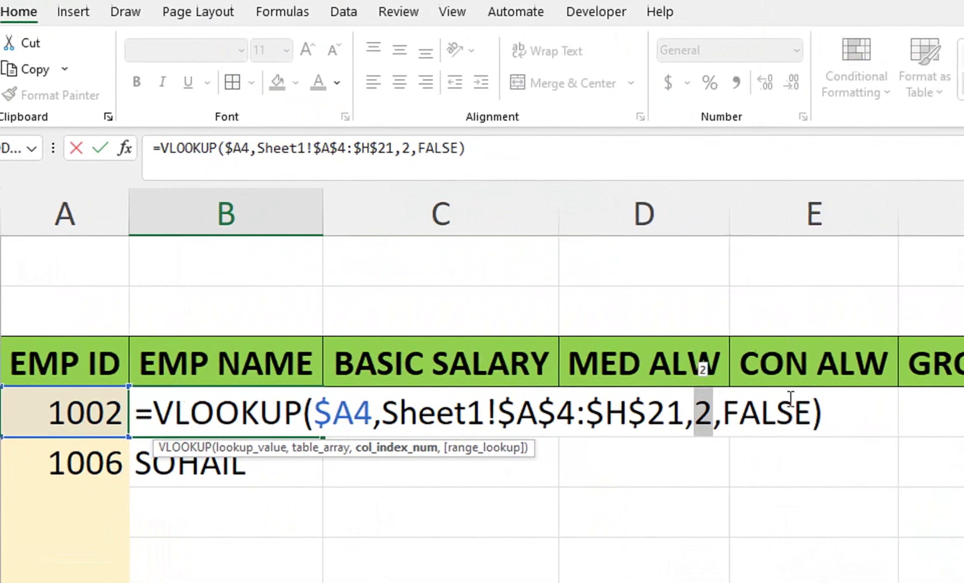
{"action": "key", "text": "Return"}
Step: Test =COLUMN() in B2, fill it across to F2 and clear the test cells
{"action": "left_click", "coordinate": [224, 328]}
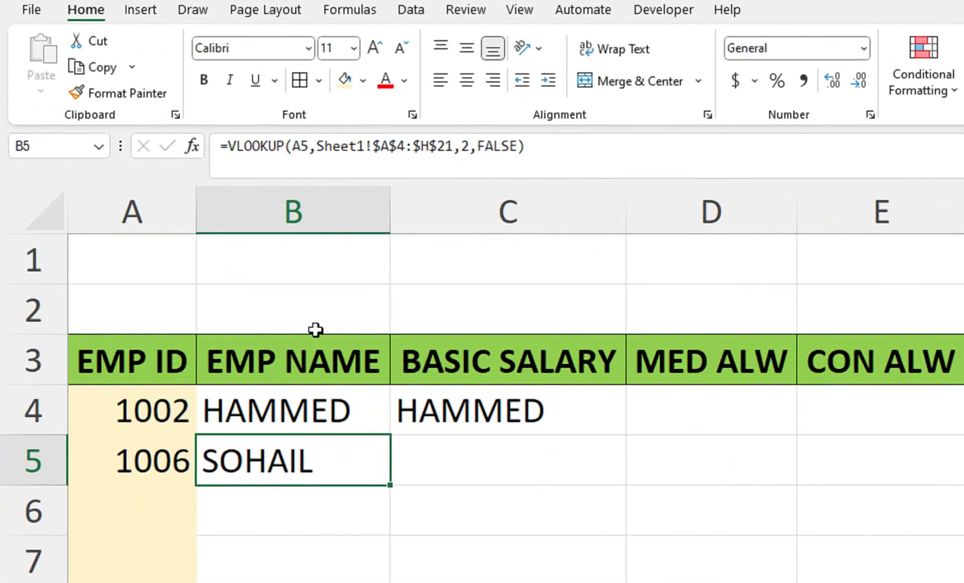
{"action": "type", "text": "=COL"}
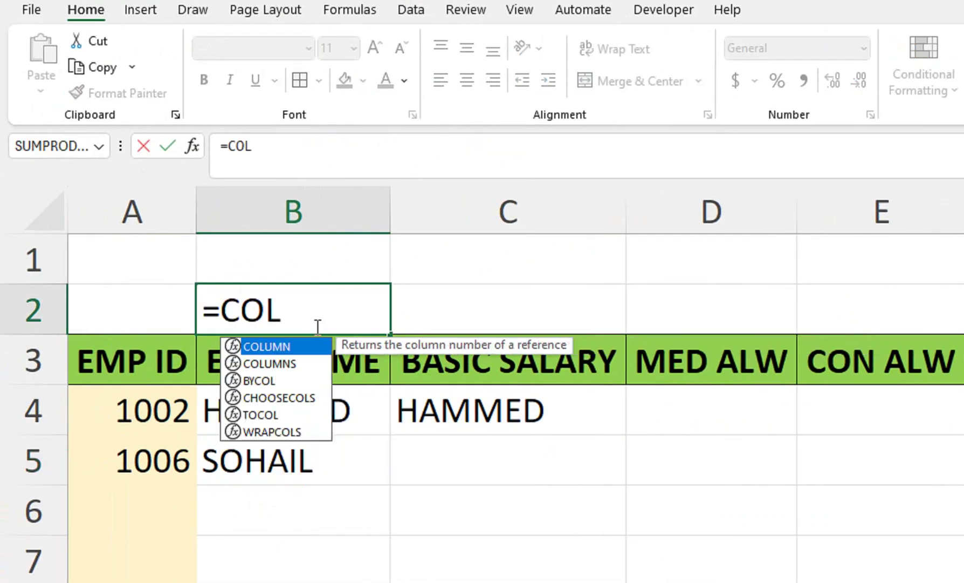
{"action": "type", "text": "UMN()"}
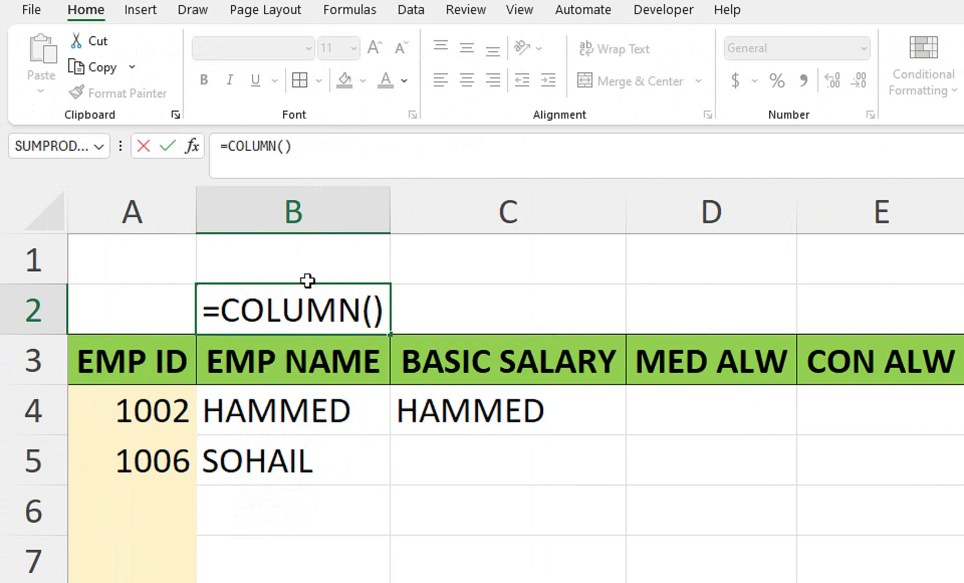
{"action": "key", "text": "Return"}
{"action": "left_click", "coordinate": [302, 308]}
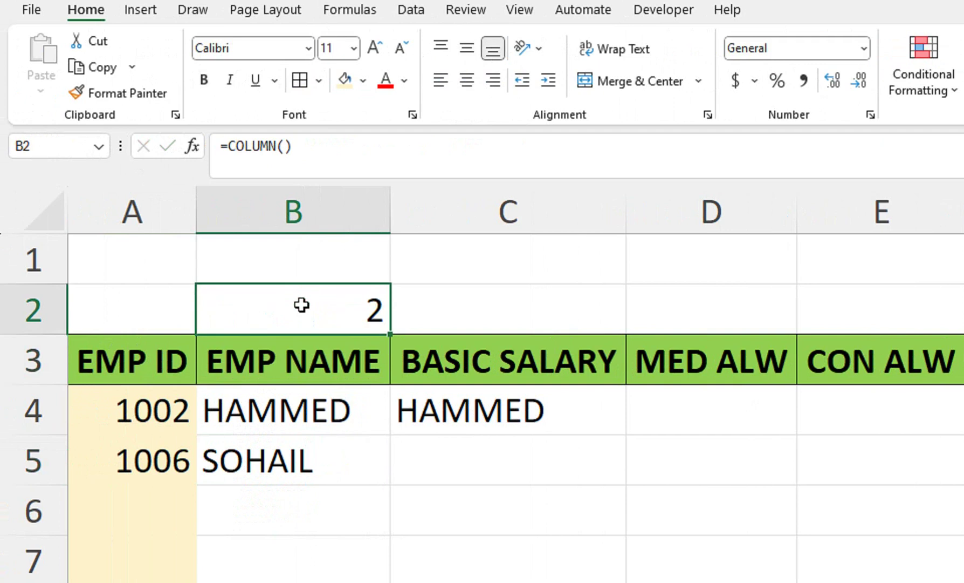
{"action": "left_click_drag", "start_coordinate": [386, 338], "coordinate": [713, 332]}
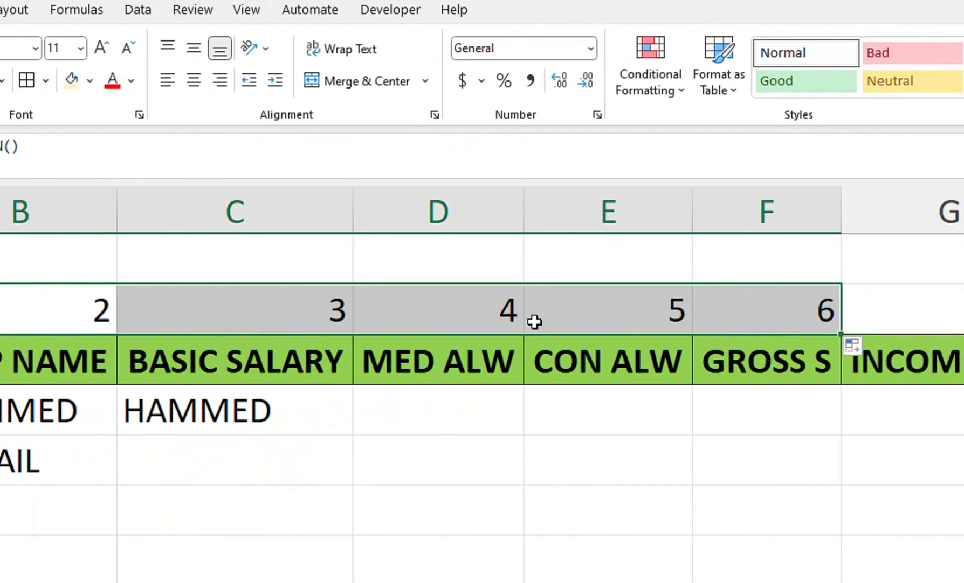
{"action": "key", "text": "Delete"}
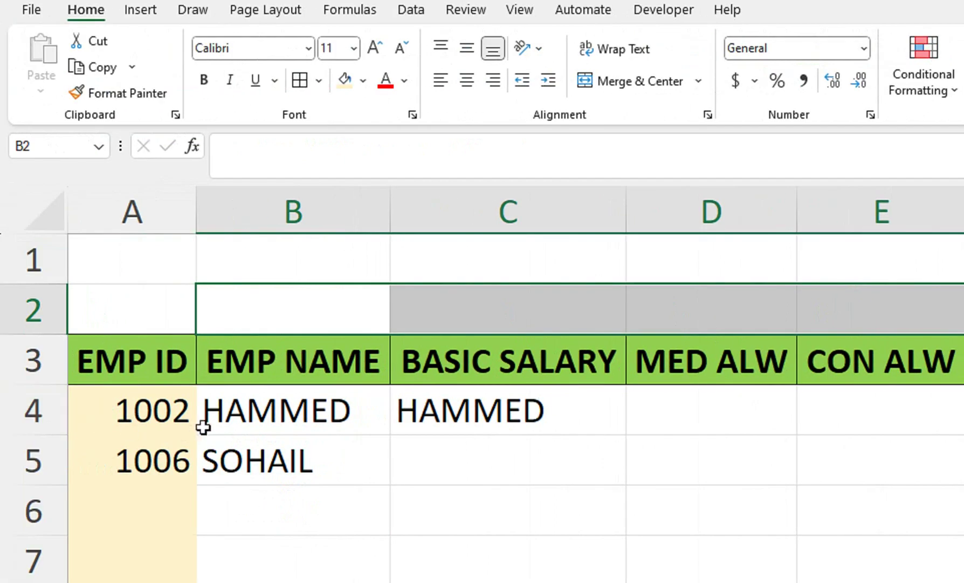
Step: Replace the fixed column index in the B4 VLOOKUP formula with COLUMN() and enter it
{"action": "double_click", "coordinate": [202, 427]}
{"action": "double_click", "coordinate": [770, 410]}
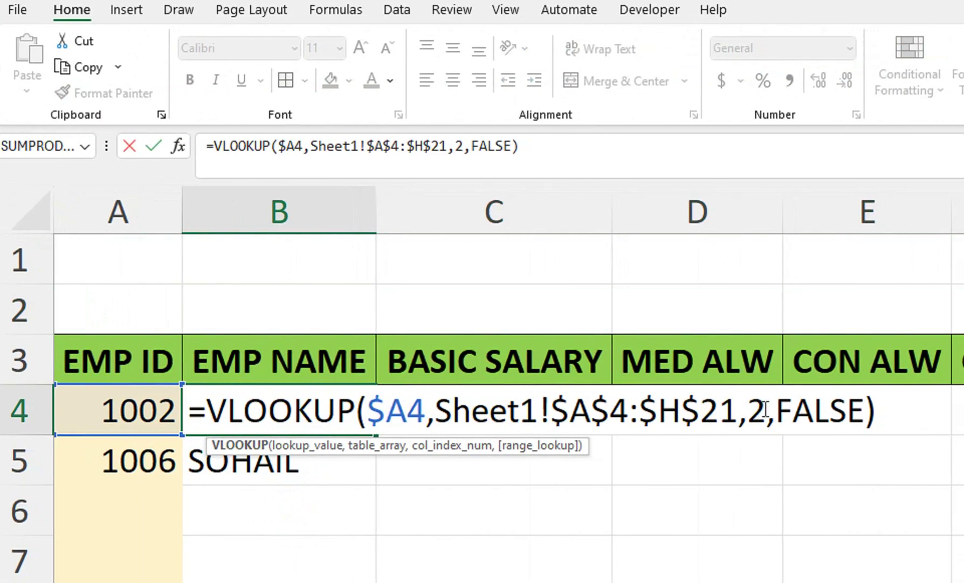
{"action": "type", "text": "CO,FALSE)"}
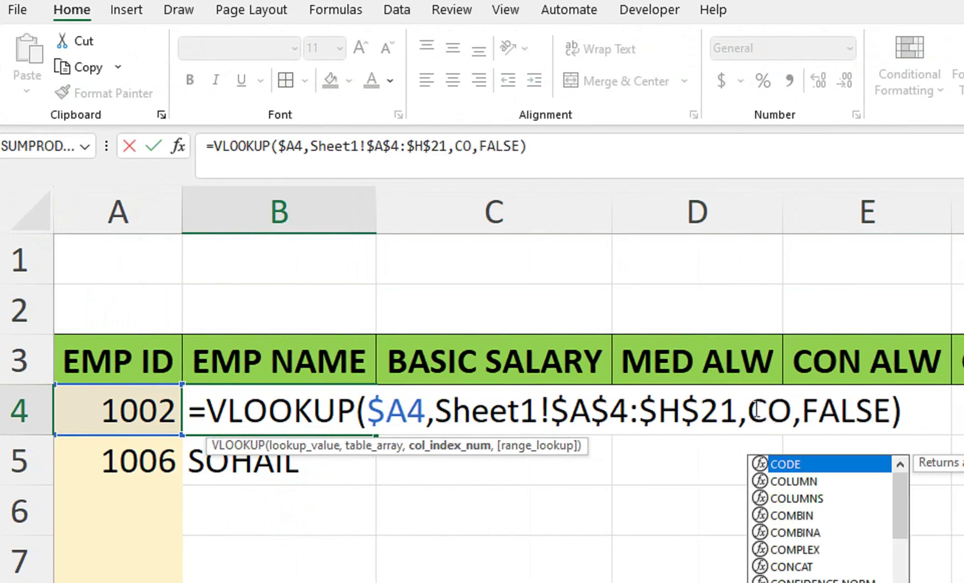
{"action": "key", "text": "Right"}
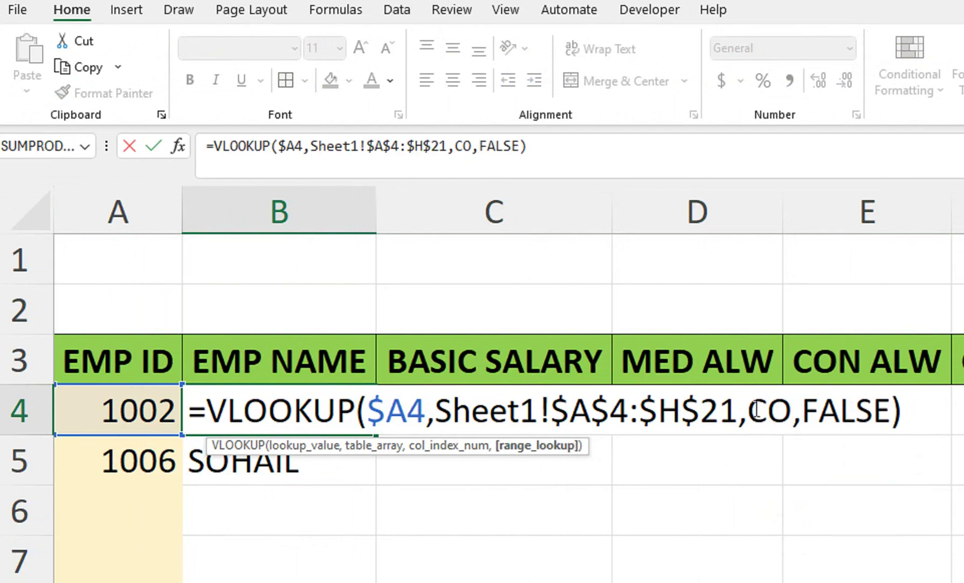
{"action": "key", "text": "Left"}
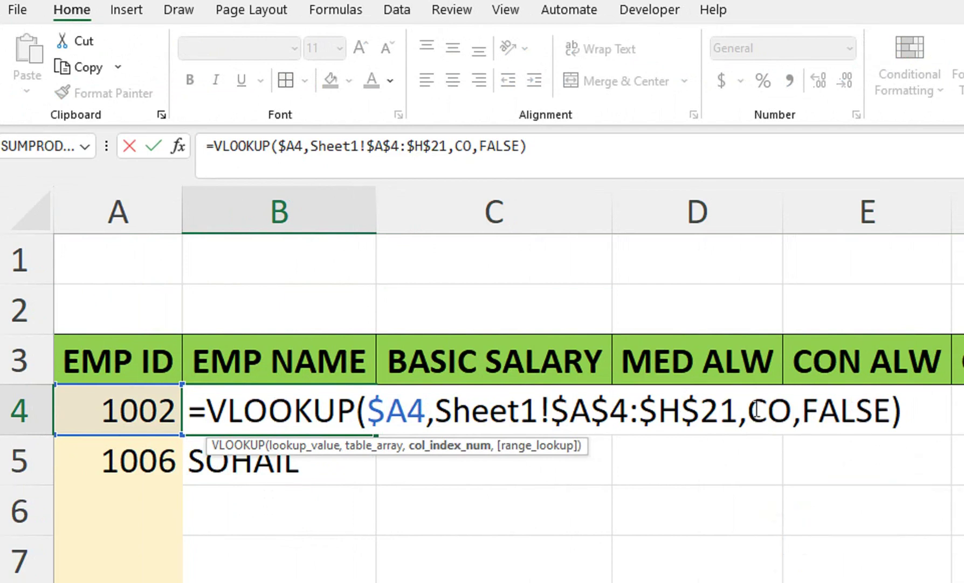
{"action": "type", "text": "L"}
{"action": "key", "text": "Tab"}
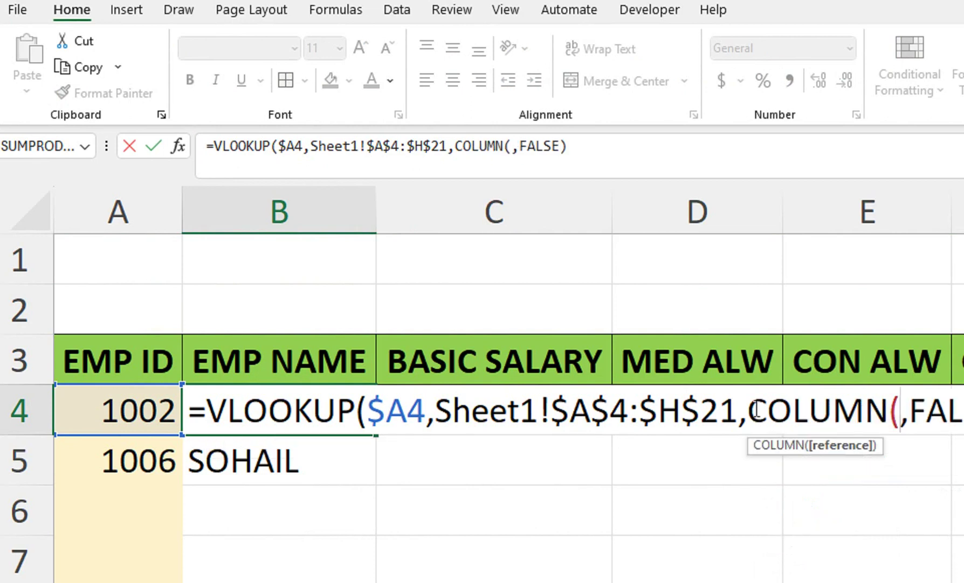
{"action": "type", "text": ")"}
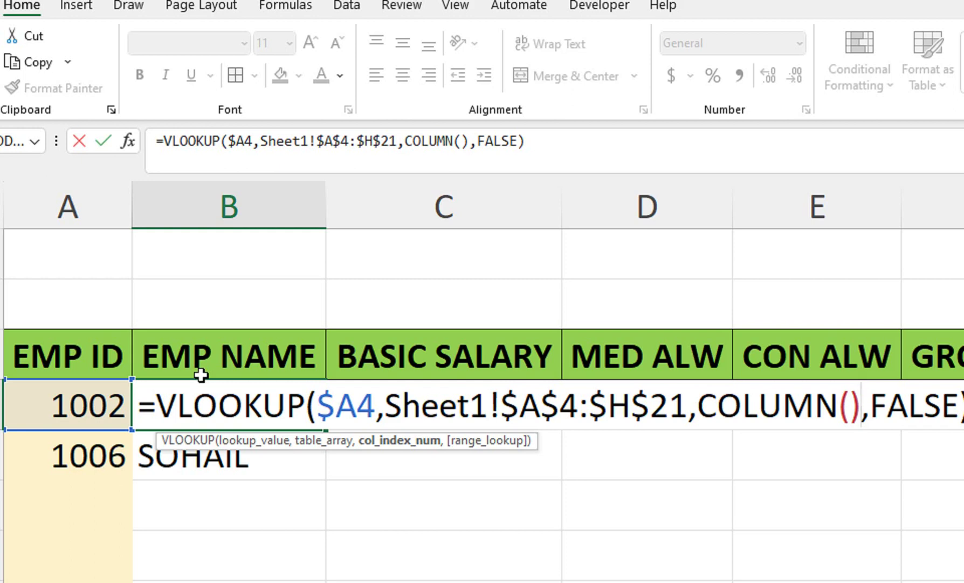
{"action": "key", "text": "Return"}
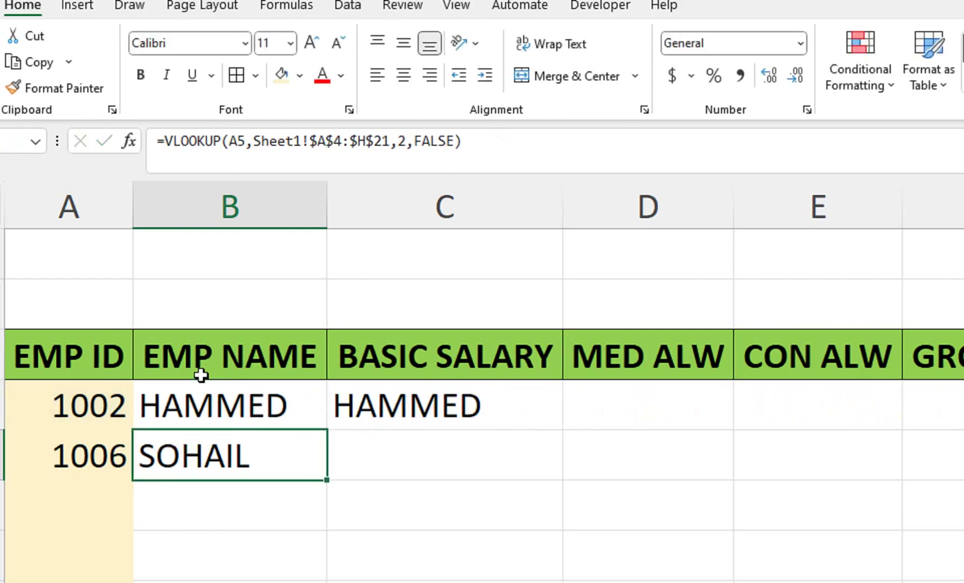
Step: Fill the B4 lookup formula down to B10 and check the copied formula in B6
{"action": "left_click", "coordinate": [237, 423]}
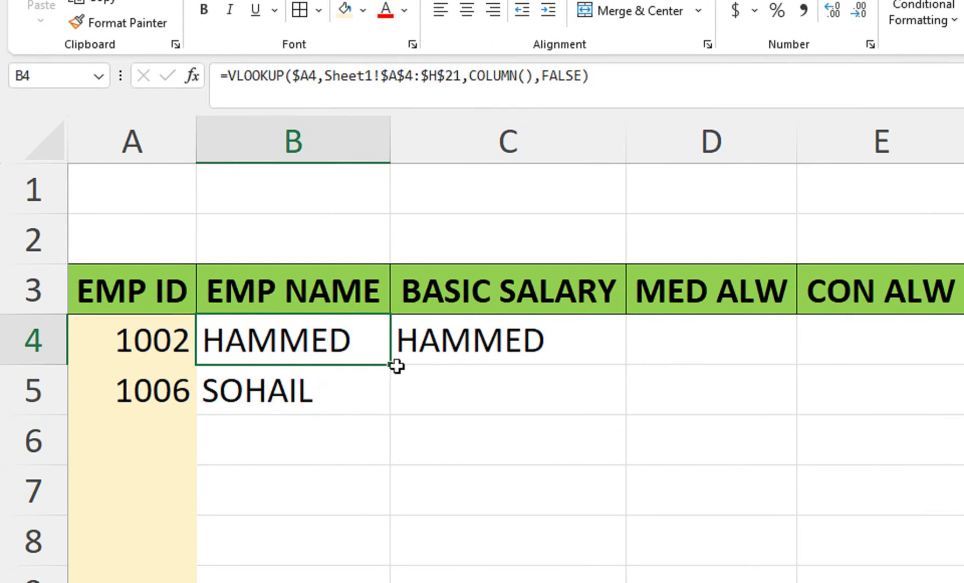
{"action": "left_click_drag", "start_coordinate": [392, 366], "coordinate": [390, 582]}
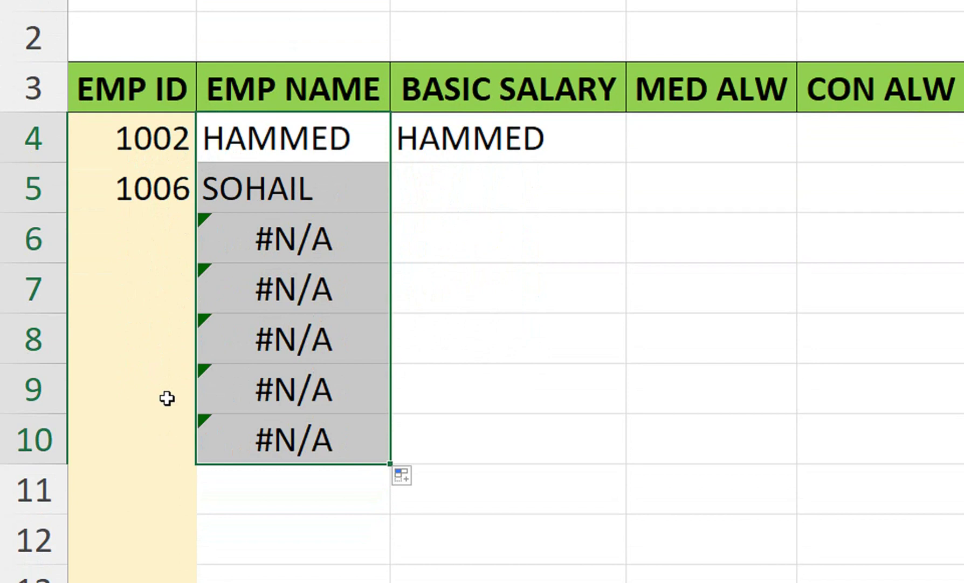
{"action": "left_click", "coordinate": [308, 258]}
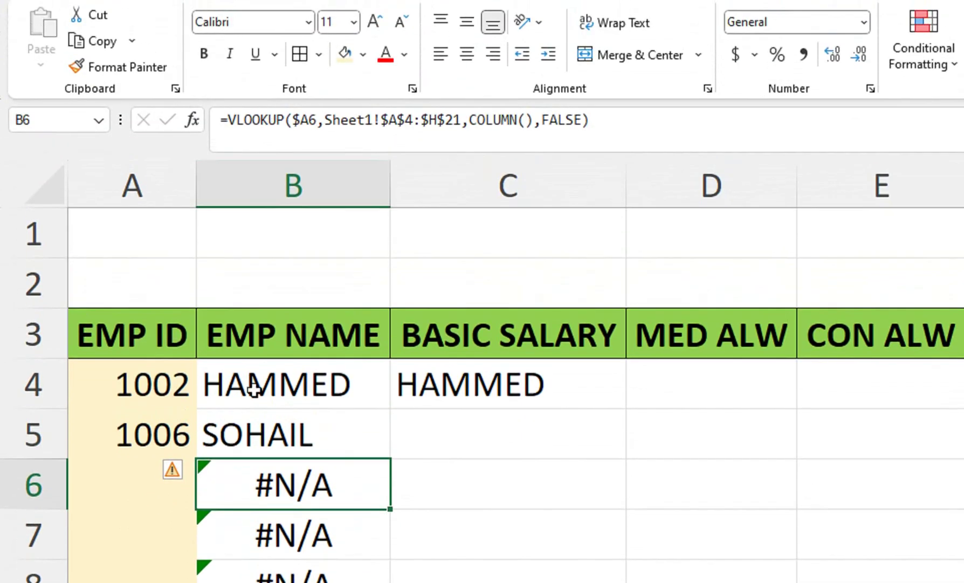
Step: Wrap the B4 VLOOKUP formula in IFERROR with an empty string "" as the error value
{"action": "left_click", "coordinate": [251, 138]}
{"action": "left_click", "coordinate": [227, 125]}
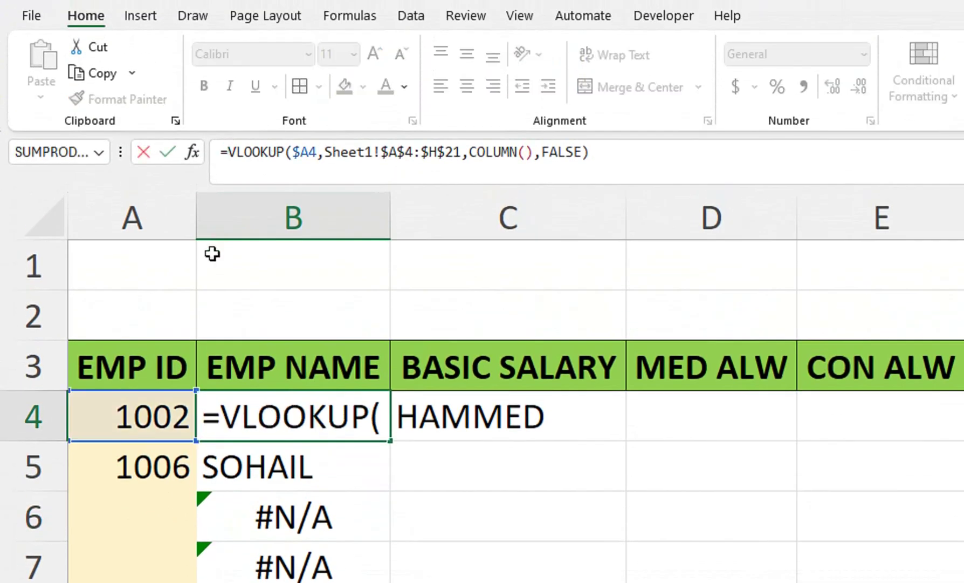
{"action": "type", "text": "IF"}
{"action": "key", "text": "Down"}
{"action": "key", "text": "Tab"}
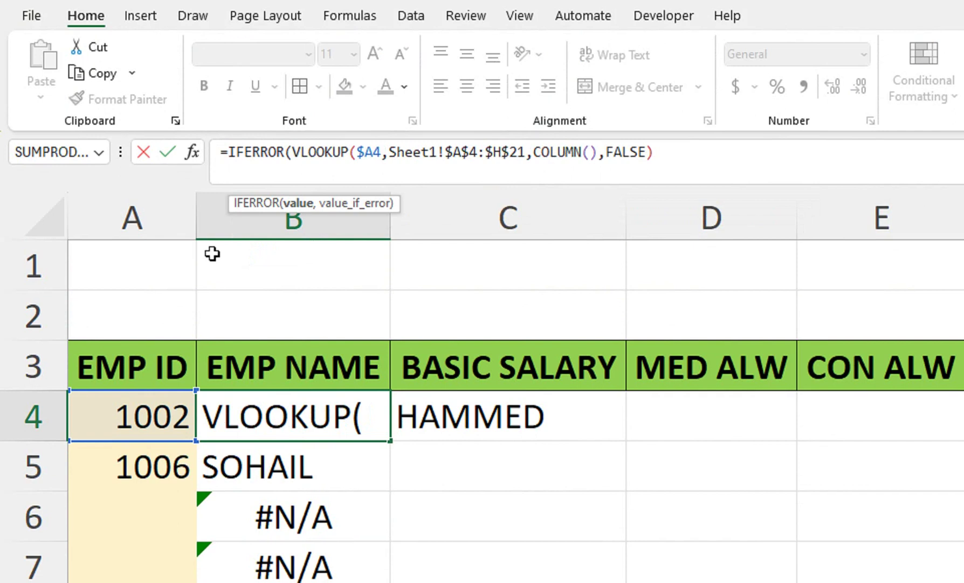
{"action": "left_click", "coordinate": [702, 150]}
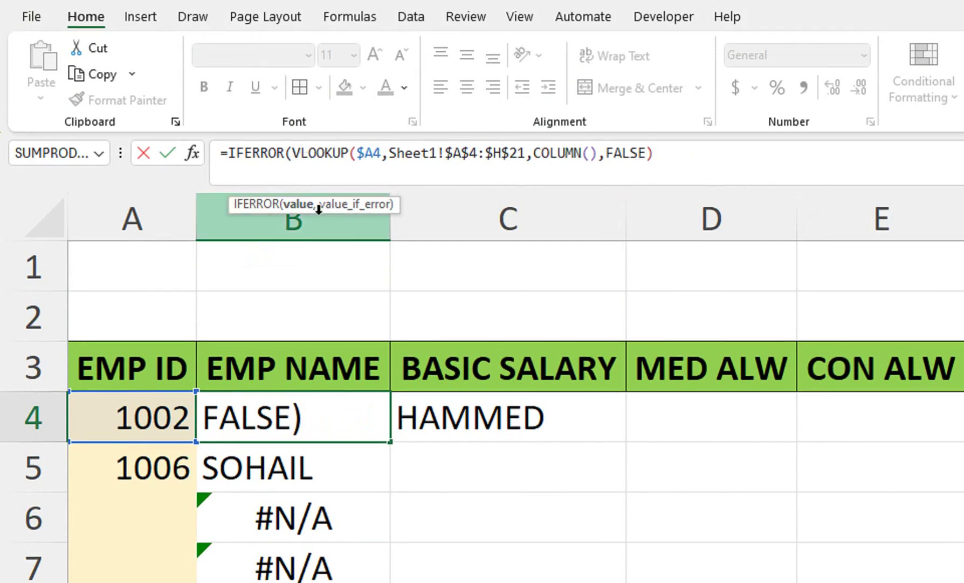
{"action": "type", "text": ","}
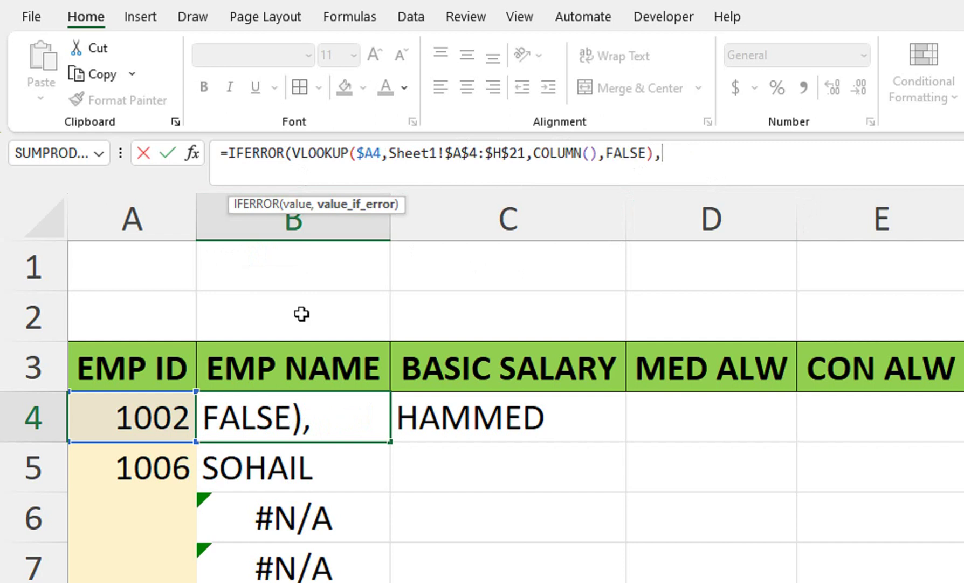
{"action": "type", "text": "\""}
{"action": "type", "text": "\")"}
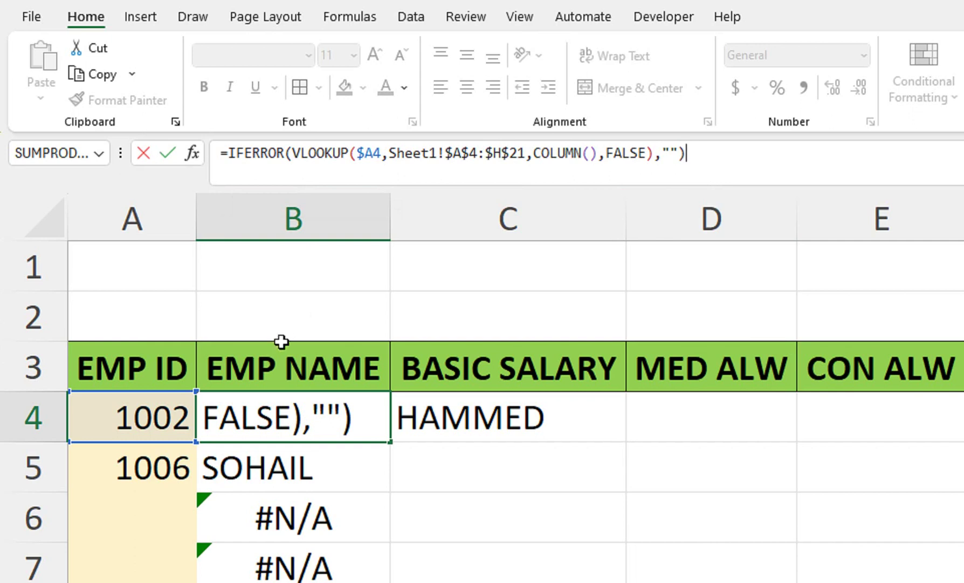
Step: Add the text "Please Enter ID" as the IFERROR error value in the B4 formula
{"action": "left_click", "coordinate": [672, 154]}
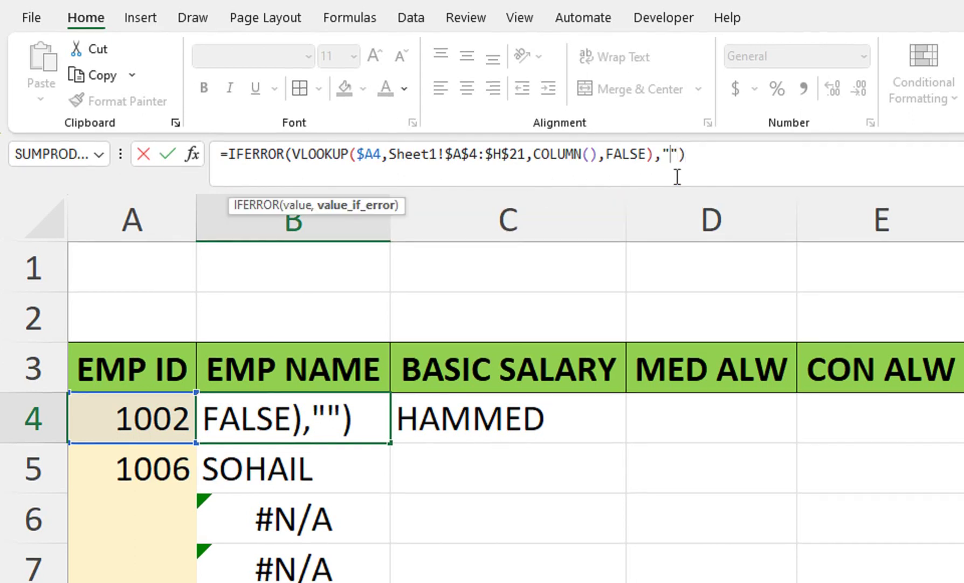
{"action": "type", "text": "Pleadd"}
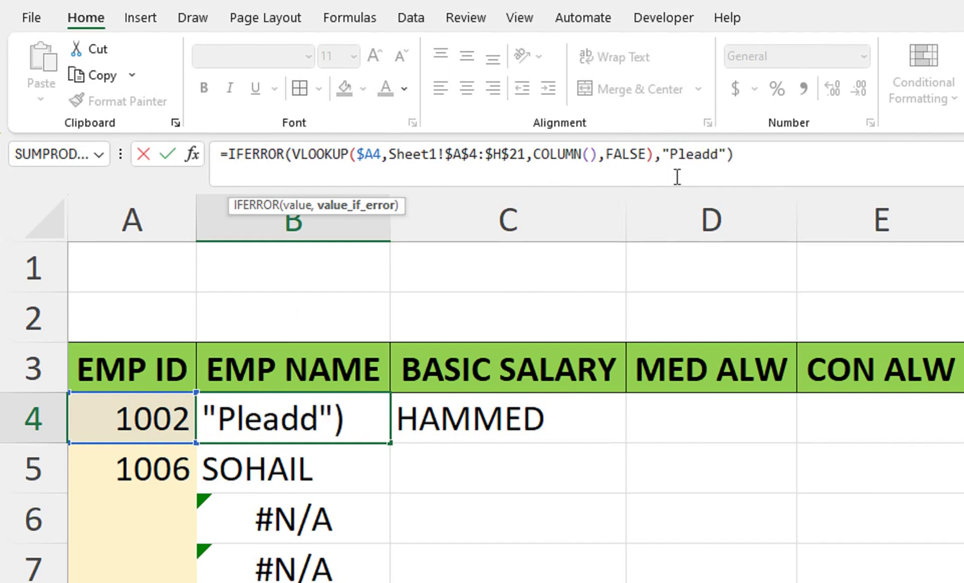
{"action": "key", "text": "BackSpace"}
{"action": "key", "text": "BackSpace"}
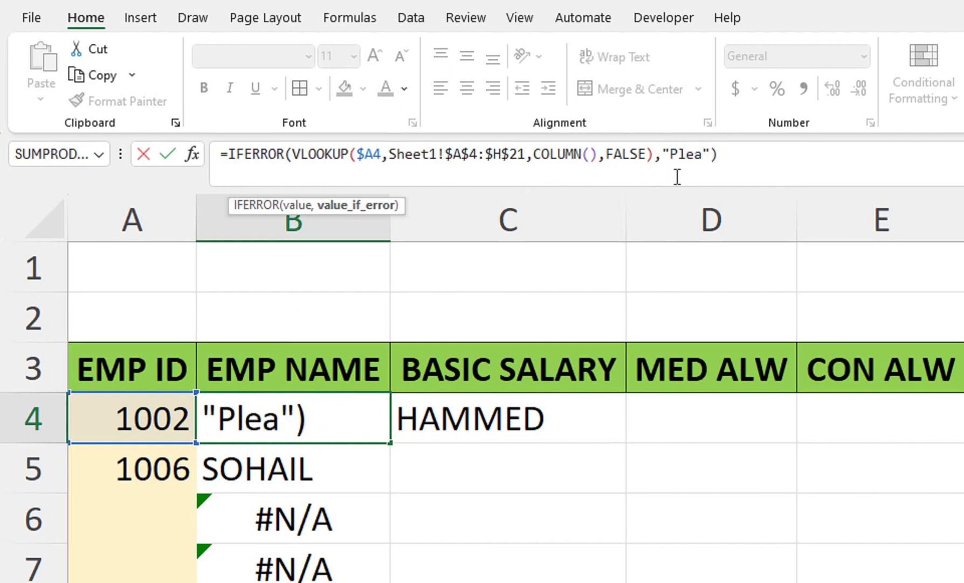
{"action": "type", "text": "se Enter"}
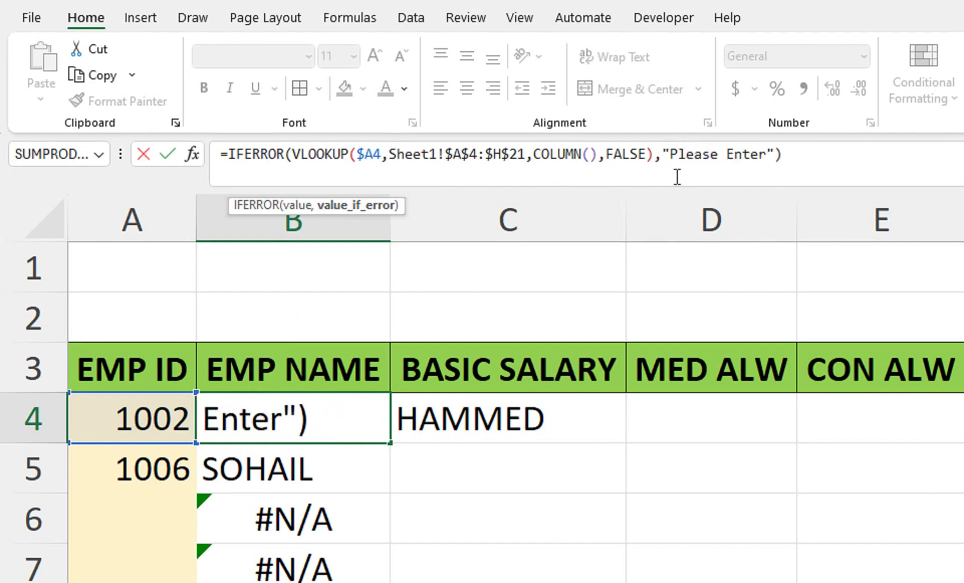
{"action": "type", "text": " I"}
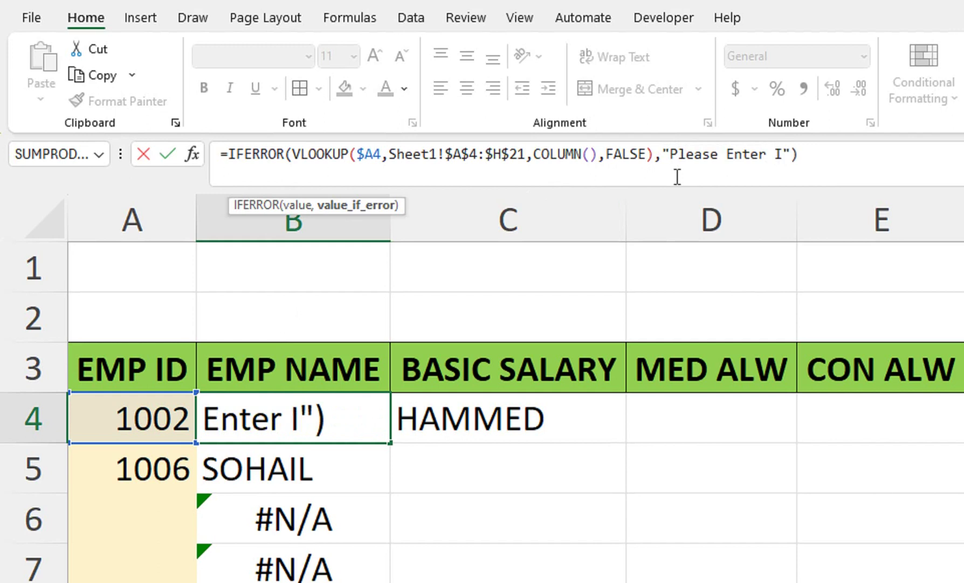
{"action": "type", "text": "D"}
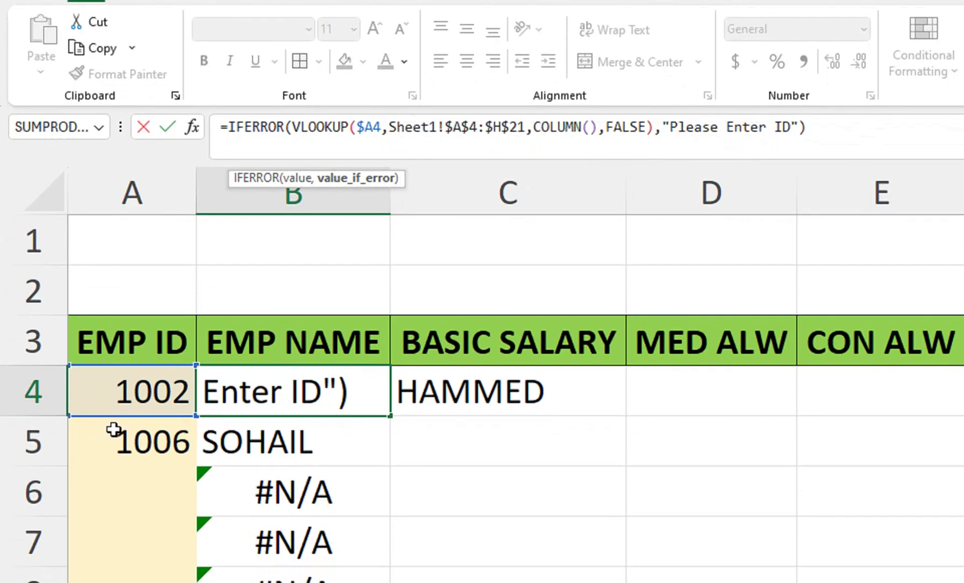
Step: Change the error text in the B4 formula to "Please Select ID" and enter the formula
{"action": "left_click_drag", "start_coordinate": [768, 127], "coordinate": [729, 127]}
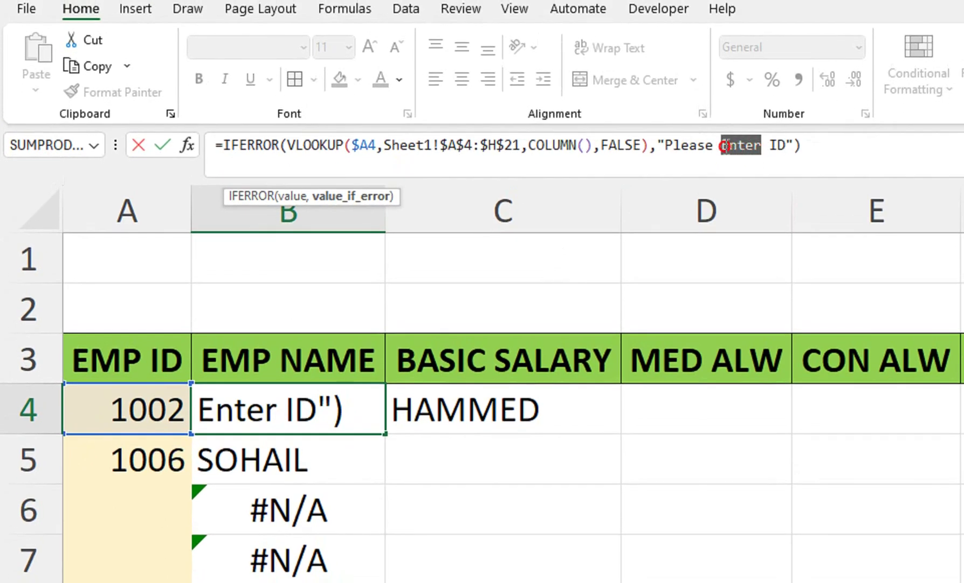
{"action": "type", "text": "Seelct"}
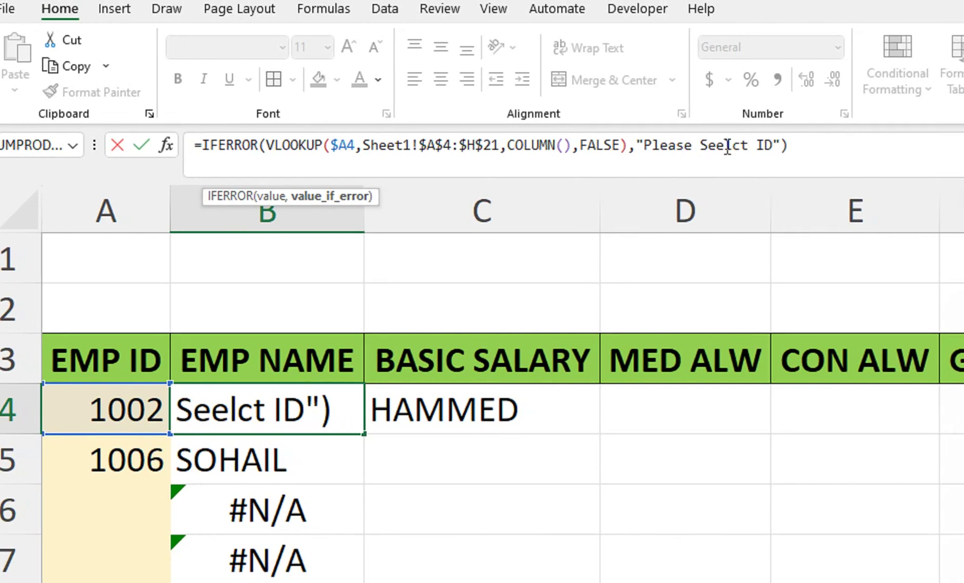
{"action": "left_click", "coordinate": [728, 145]}
{"action": "key", "text": "BackSpace"}
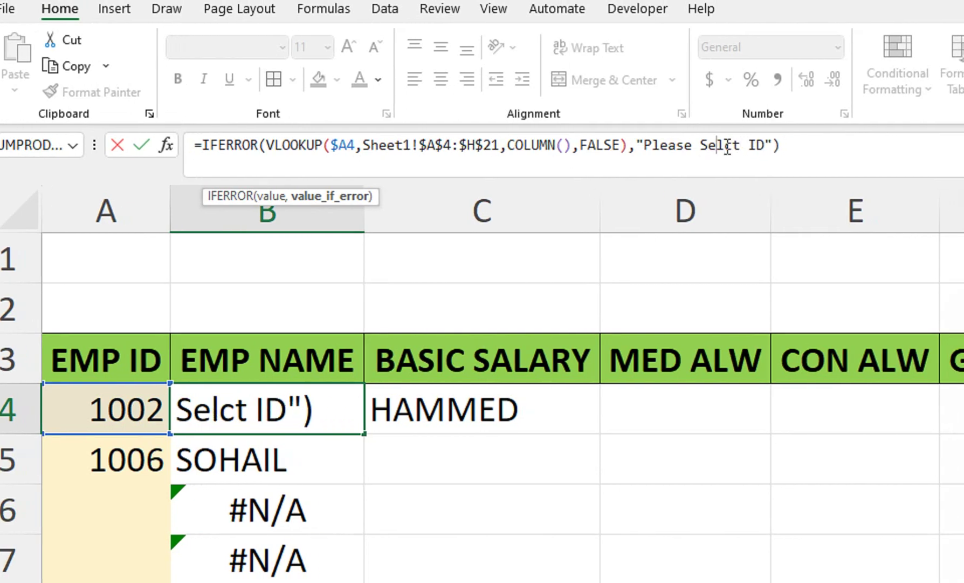
{"action": "type", "text": "e"}
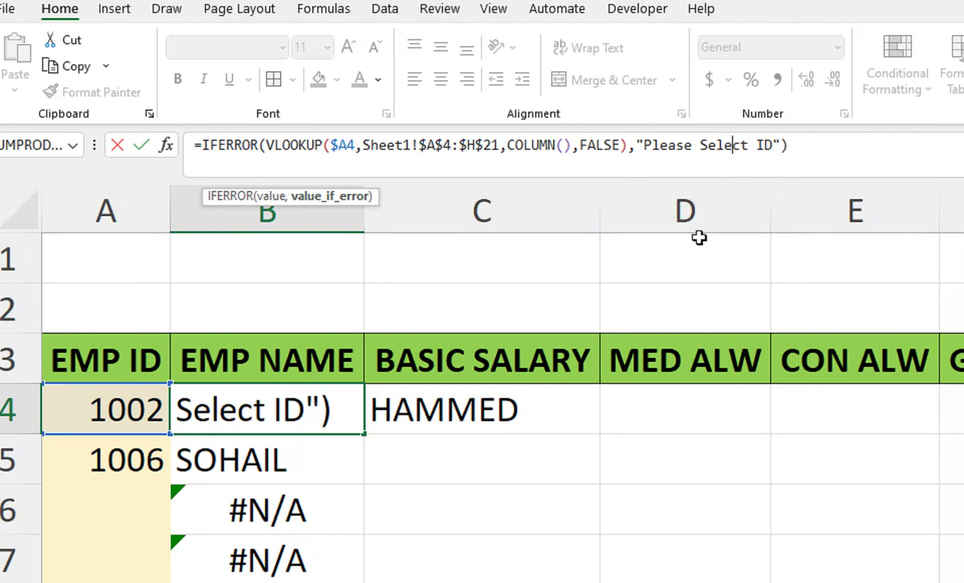
{"action": "key", "text": "Return"}
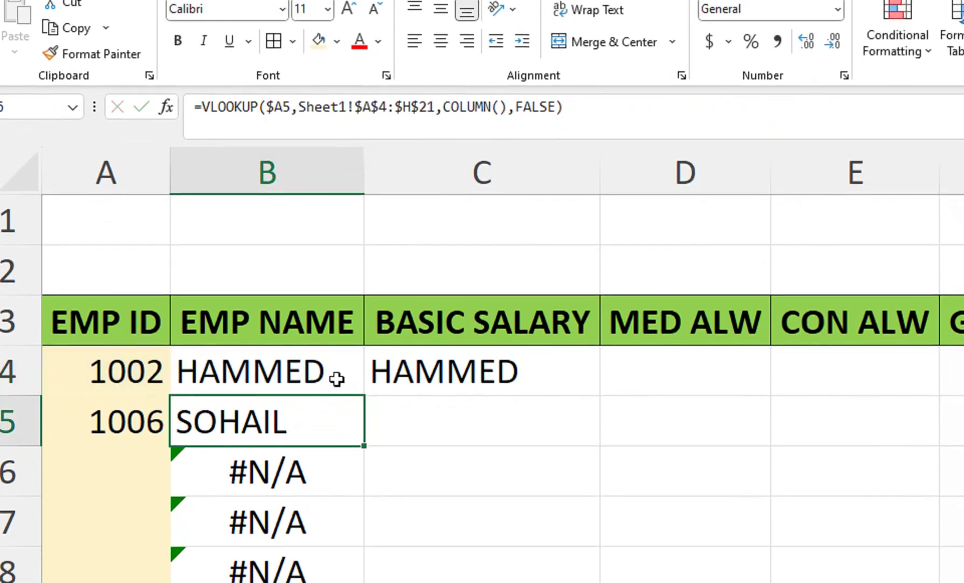
Step: Fill the B4 IFERROR formula down to B16 and autofit the width of column B
{"action": "left_click", "coordinate": [338, 371]}
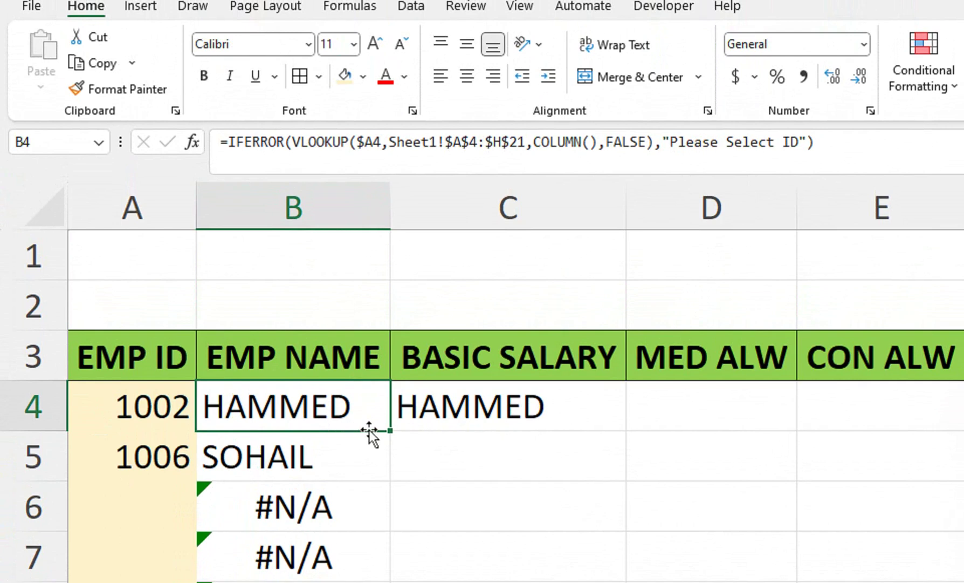
{"action": "left_click_drag", "start_coordinate": [391, 432], "coordinate": [411, 582]}
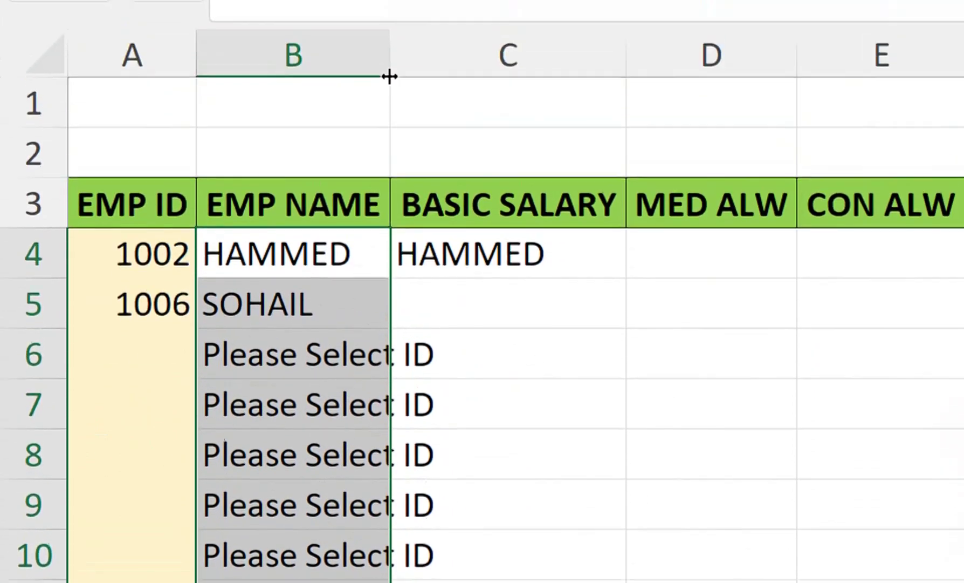
{"action": "double_click", "coordinate": [390, 76]}
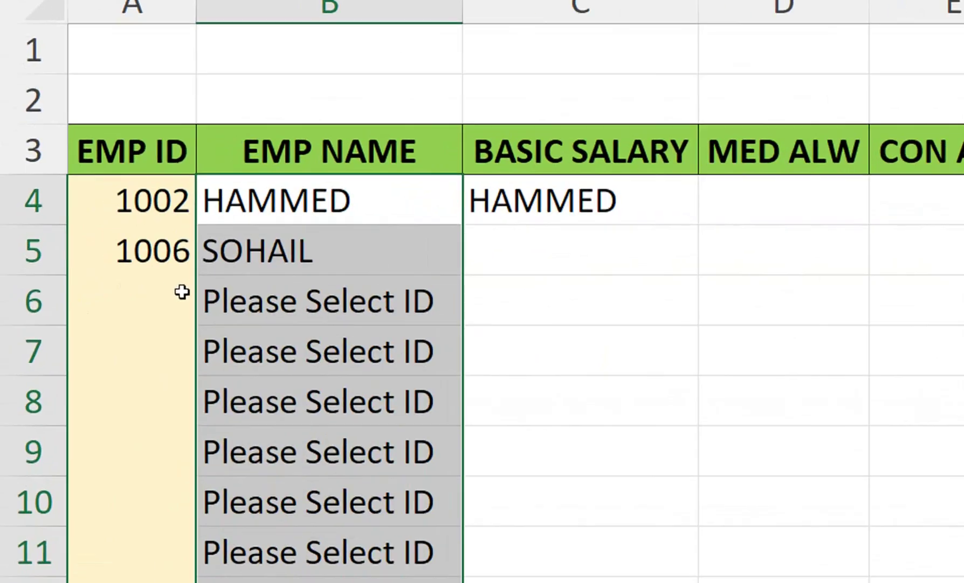
Step: Test the row 6 lookup by choosing the sixth and then the tenth employee ID from the list in A6
{"action": "left_click", "coordinate": [89, 284]}
{"action": "left_click", "coordinate": [103, 291]}
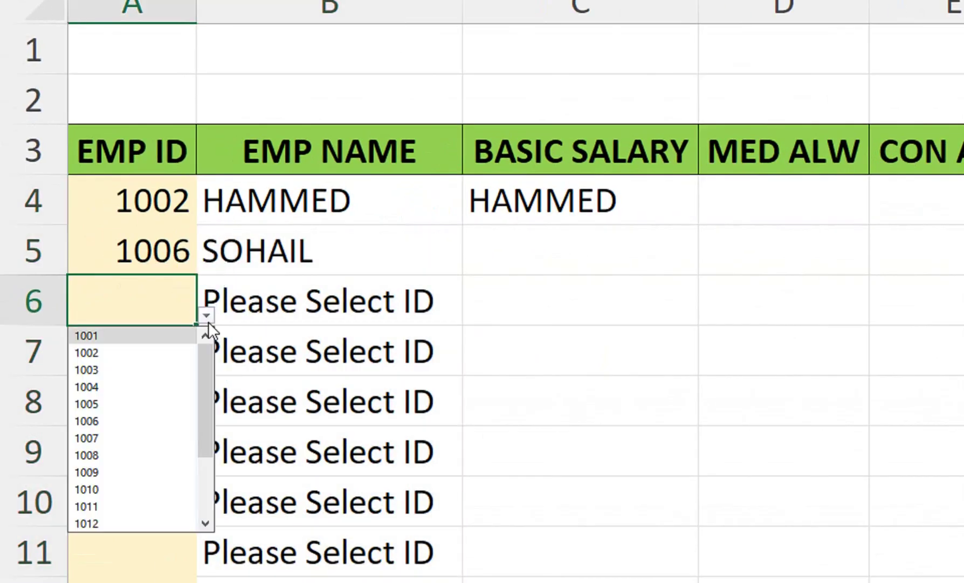
{"action": "left_click", "coordinate": [133, 422]}
{"action": "left_click", "coordinate": [324, 294]}
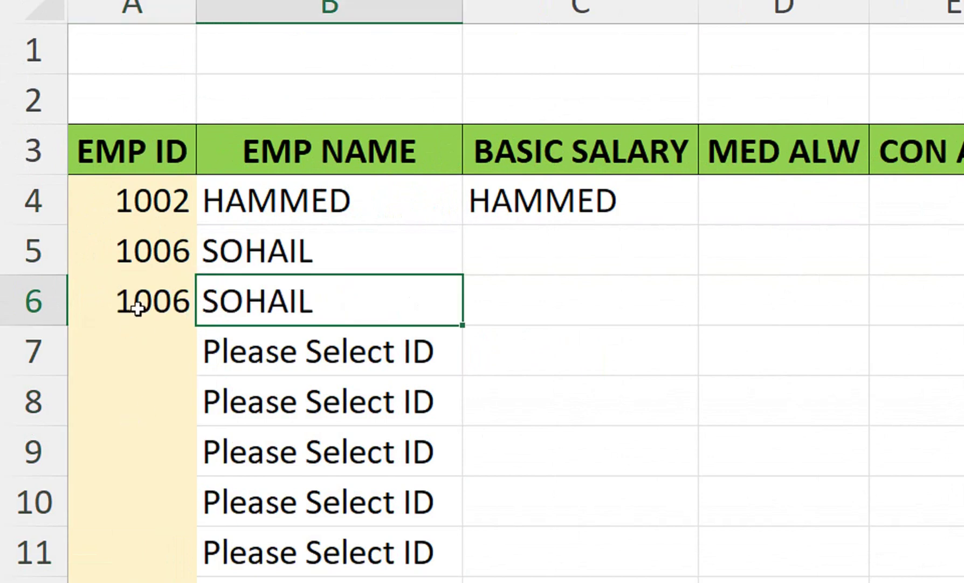
{"action": "left_click", "coordinate": [178, 302]}
{"action": "left_click", "coordinate": [206, 315]}
{"action": "left_click", "coordinate": [170, 488]}
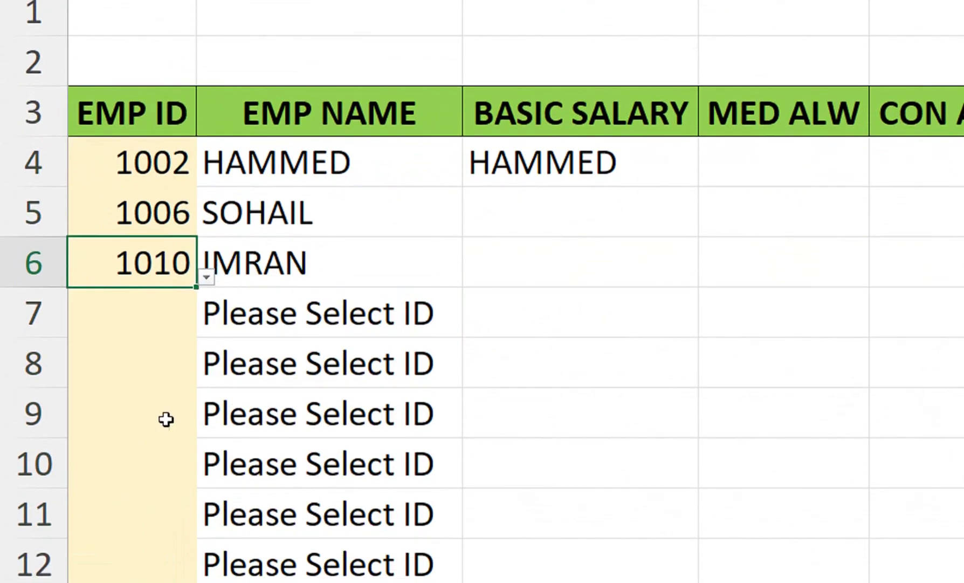
{"action": "left_click", "coordinate": [276, 276]}
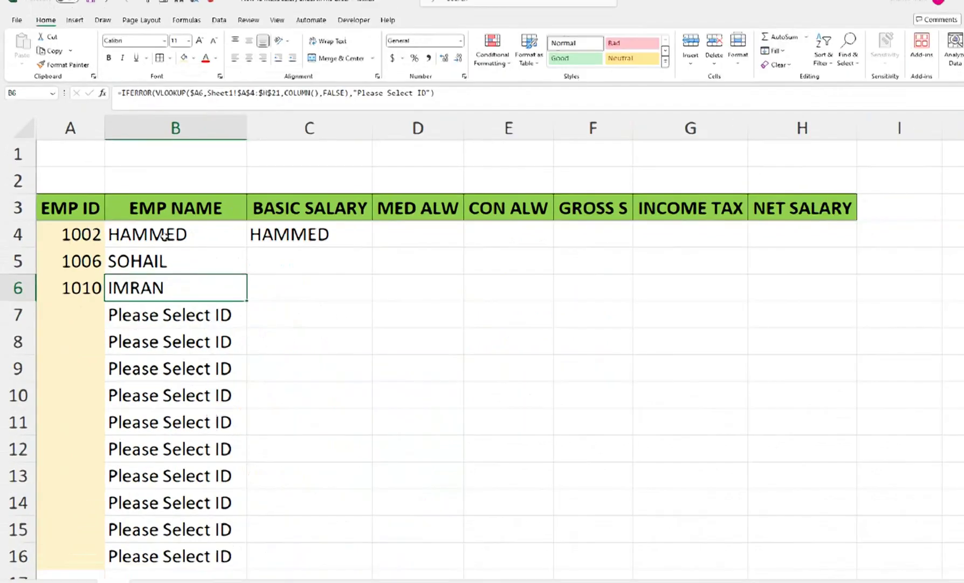
Step: Select B4:B16 and copy the text "Please Select ID" from the B4 formula, keeping the range selected
{"action": "left_click_drag", "start_coordinate": [306, 257], "coordinate": [369, 582]}
{"action": "left_click_drag", "start_coordinate": [185, 525], "coordinate": [187, 522]}
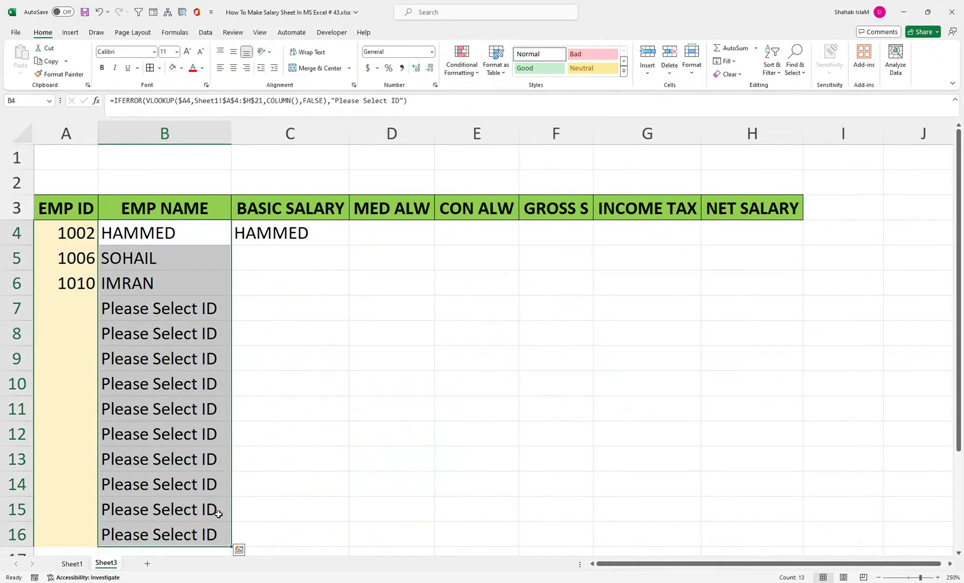
{"action": "left_click", "coordinate": [398, 100]}
{"action": "left_click_drag", "start_coordinate": [399, 100], "coordinate": [336, 101]}
{"action": "key", "text": "ctrl+c"}
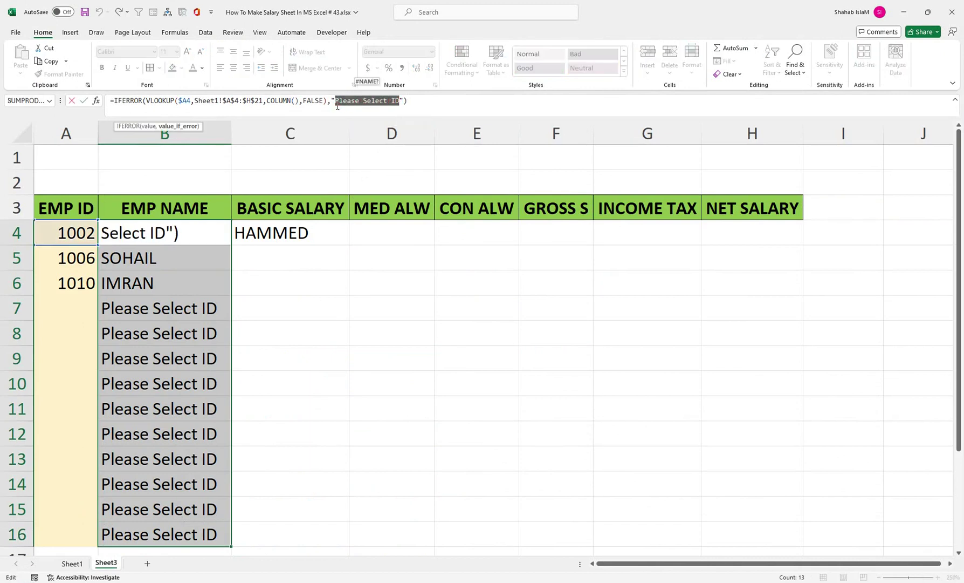
{"action": "key", "text": "Return"}
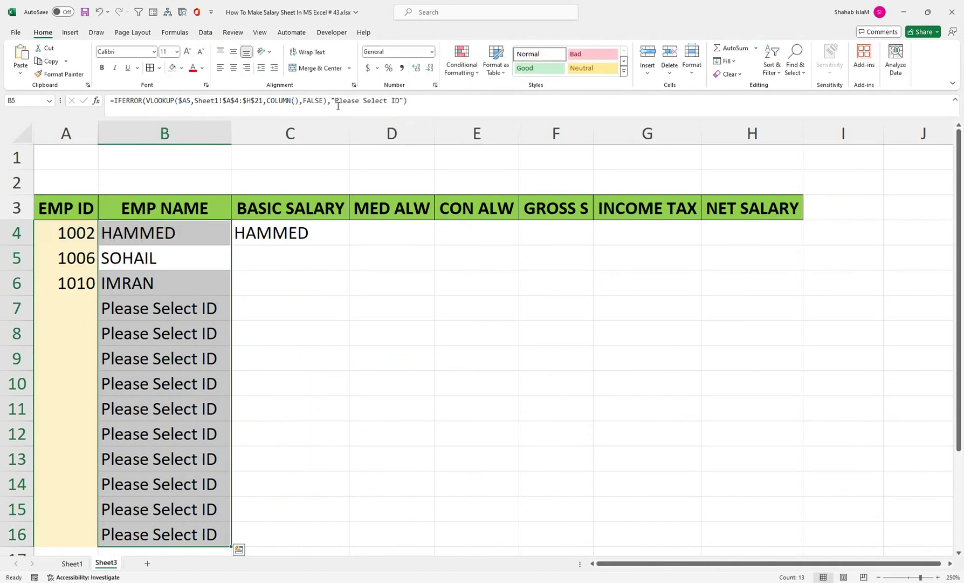
Step: Start an Equal To conditional formatting rule for B4:B16 with the copied text "Please Select ID" as its value
{"action": "left_click", "coordinate": [464, 58]}
{"action": "mouse_move", "coordinate": [497, 92]}
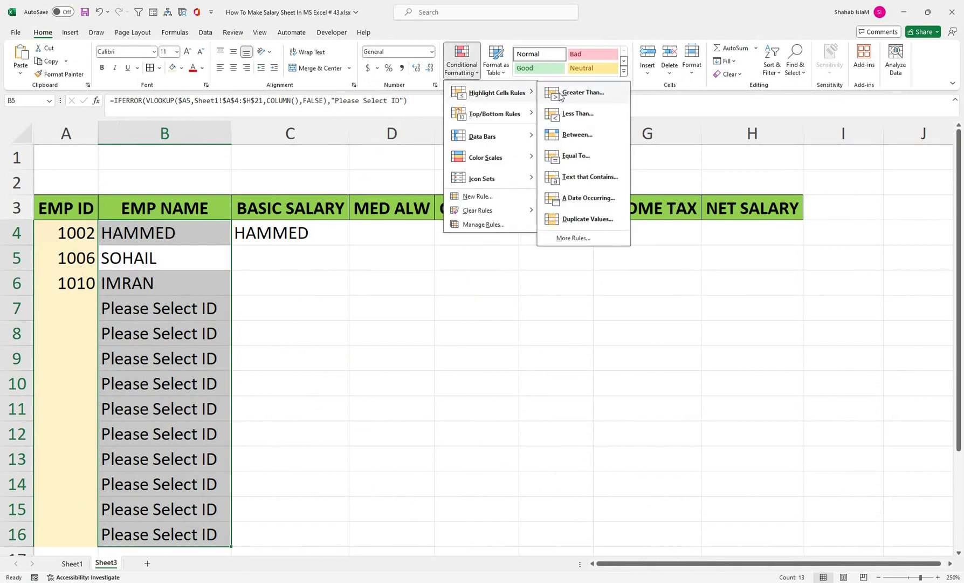
{"action": "left_click", "coordinate": [575, 156]}
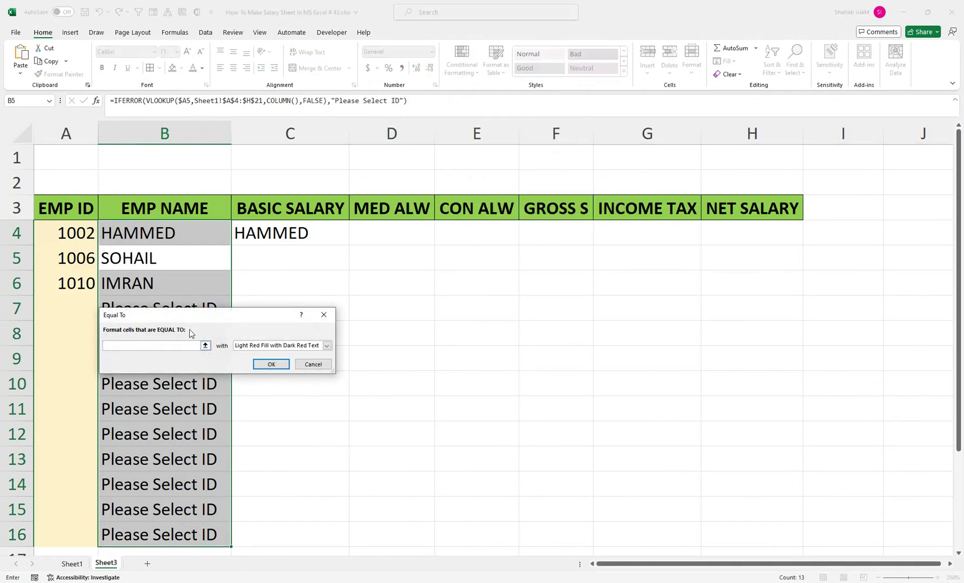
{"action": "left_click_drag", "start_coordinate": [195, 318], "coordinate": [393, 274]}
{"action": "key", "text": "ctrl+v"}
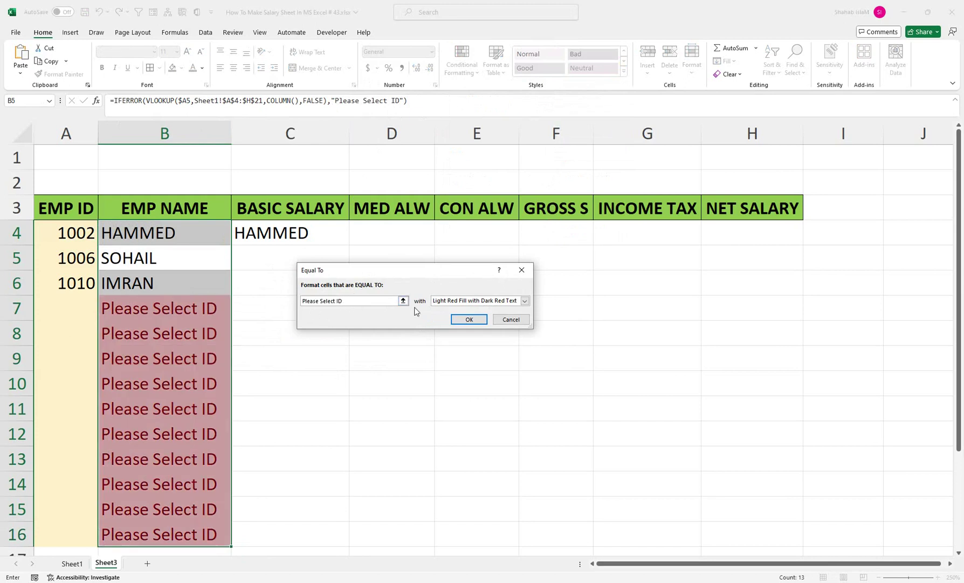
Step: Give the Equal To rule a custom format with Regular font style and a light grey font colour
{"action": "left_click", "coordinate": [524, 300]}
{"action": "left_click", "coordinate": [448, 351]}
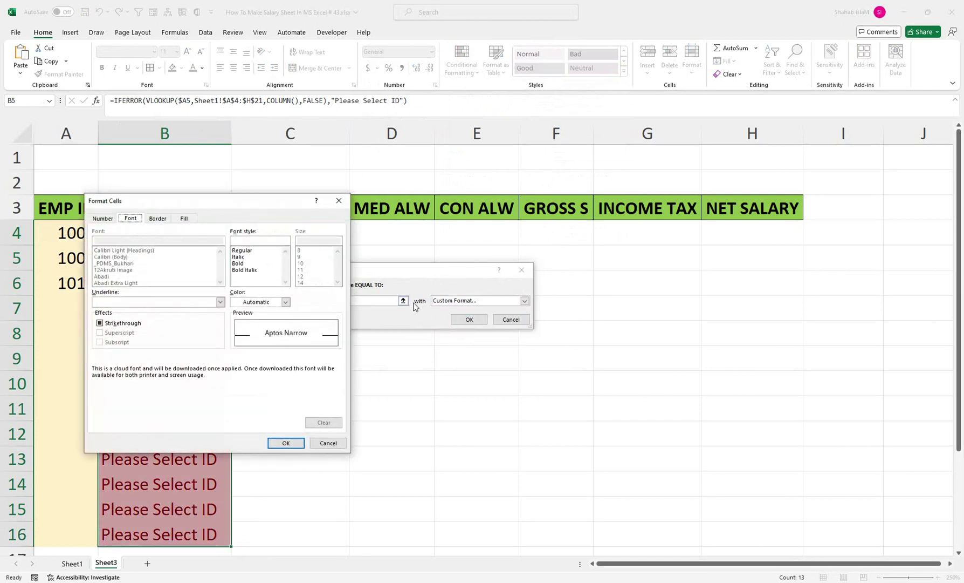
{"action": "left_click_drag", "start_coordinate": [233, 208], "coordinate": [449, 212]}
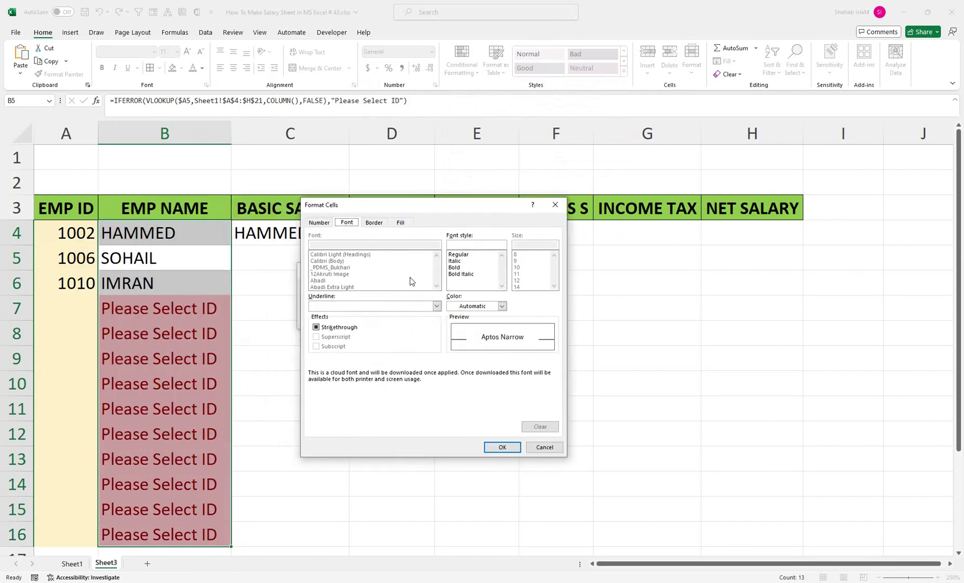
{"action": "left_click", "coordinate": [456, 262]}
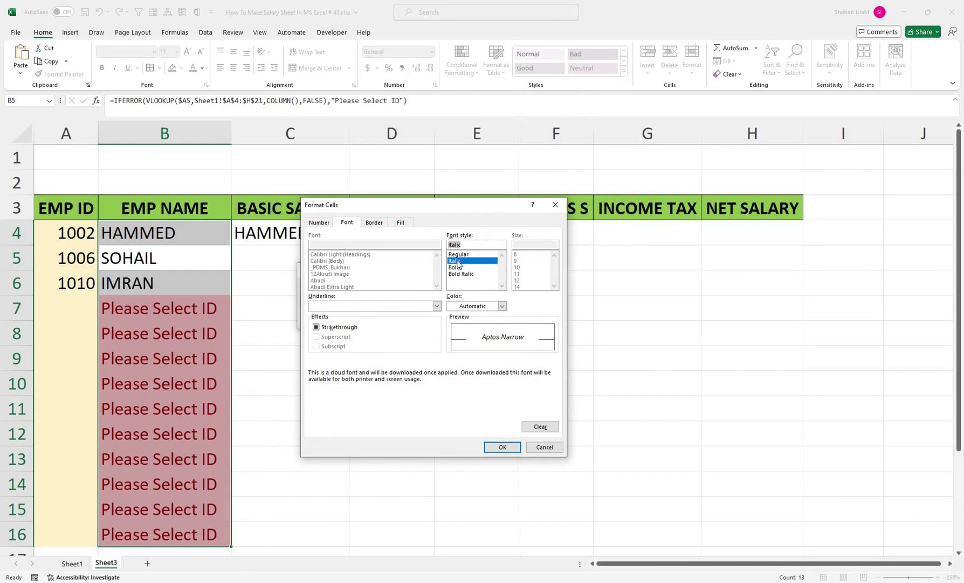
{"action": "left_click", "coordinate": [462, 255]}
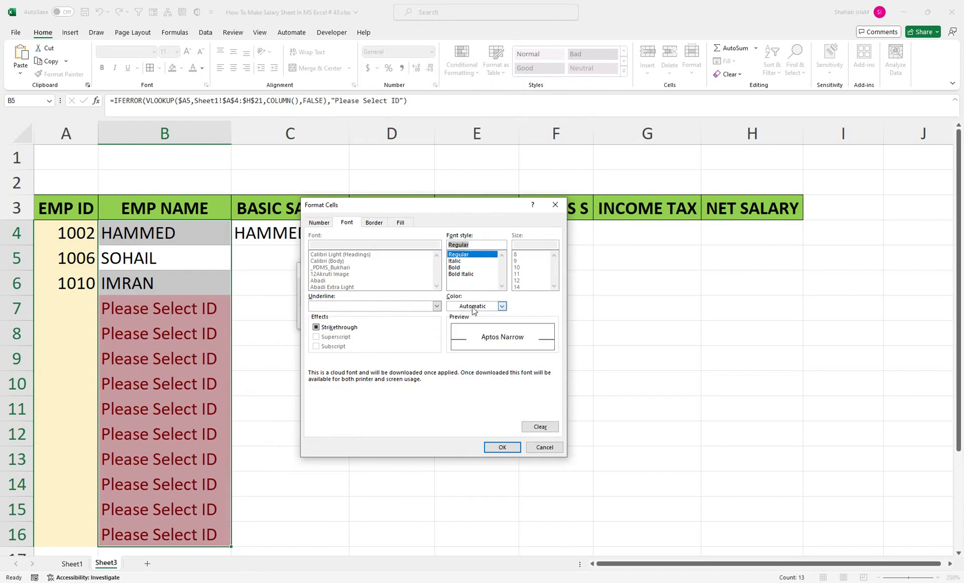
{"action": "left_click", "coordinate": [502, 306]}
{"action": "left_click", "coordinate": [468, 348]}
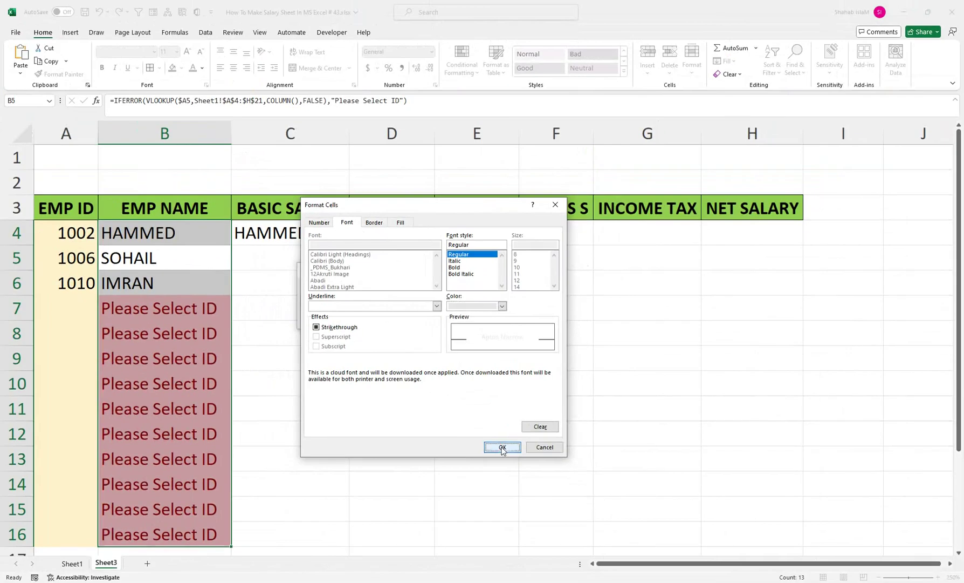
{"action": "left_click", "coordinate": [500, 451]}
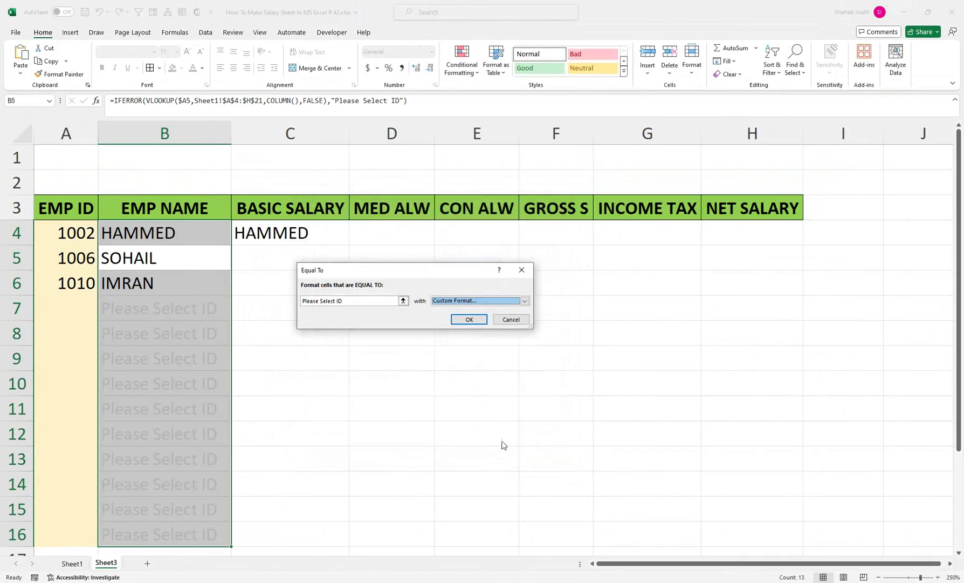
Step: Apply the custom-formatted Equal To rule to the placeholder cells in B4:B16
{"action": "left_click", "coordinate": [463, 313]}
{"action": "left_click", "coordinate": [169, 331]}
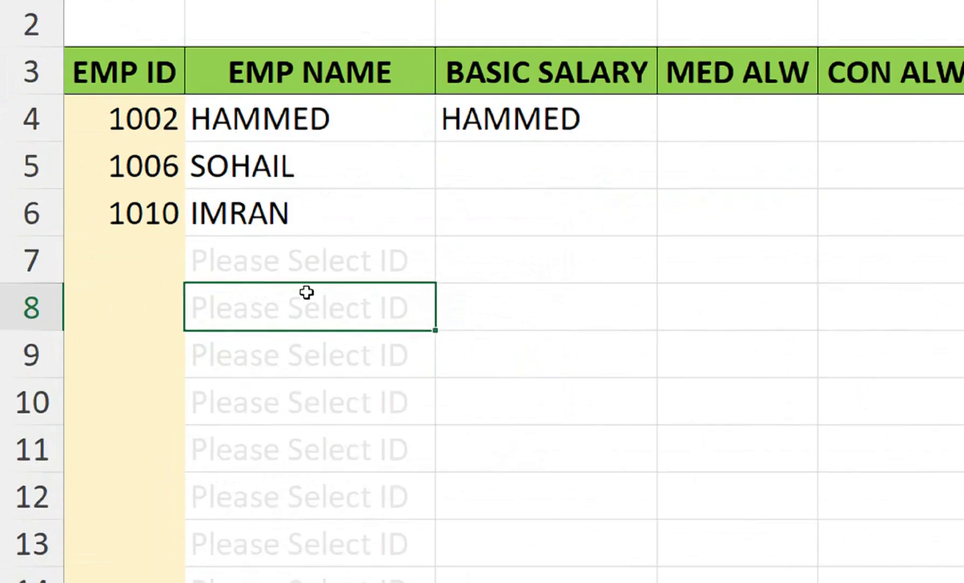
{"action": "left_click", "coordinate": [129, 306]}
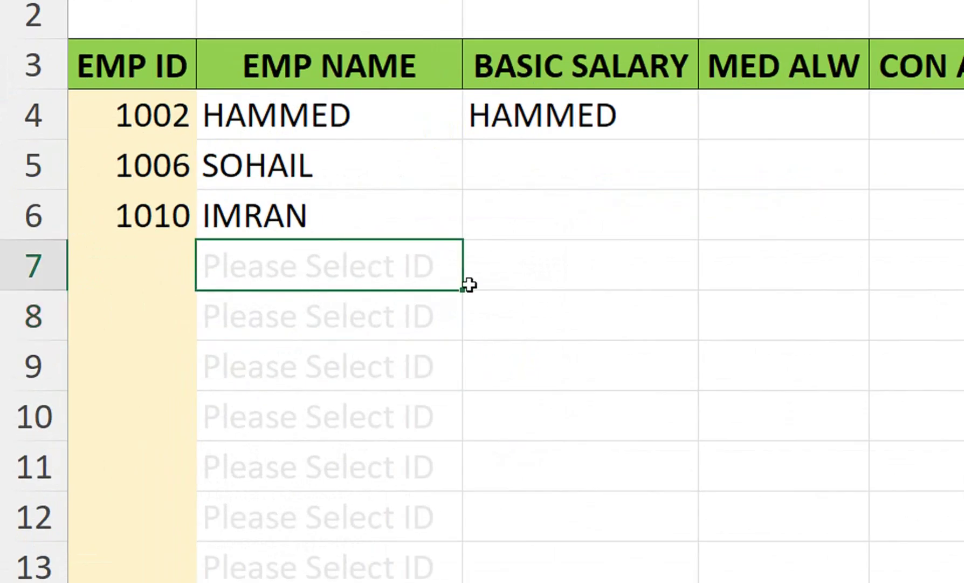
Step: Test the row 7 lookup by choosing the eleventh and then the third employee ID from the list in A7
{"action": "left_click", "coordinate": [162, 265]}
{"action": "left_click", "coordinate": [206, 279]}
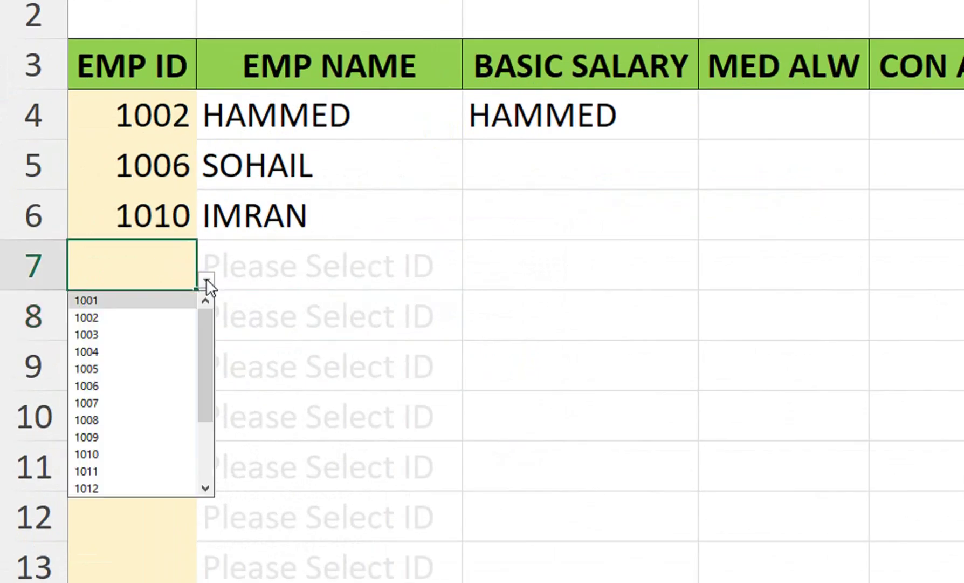
{"action": "left_click", "coordinate": [147, 438]}
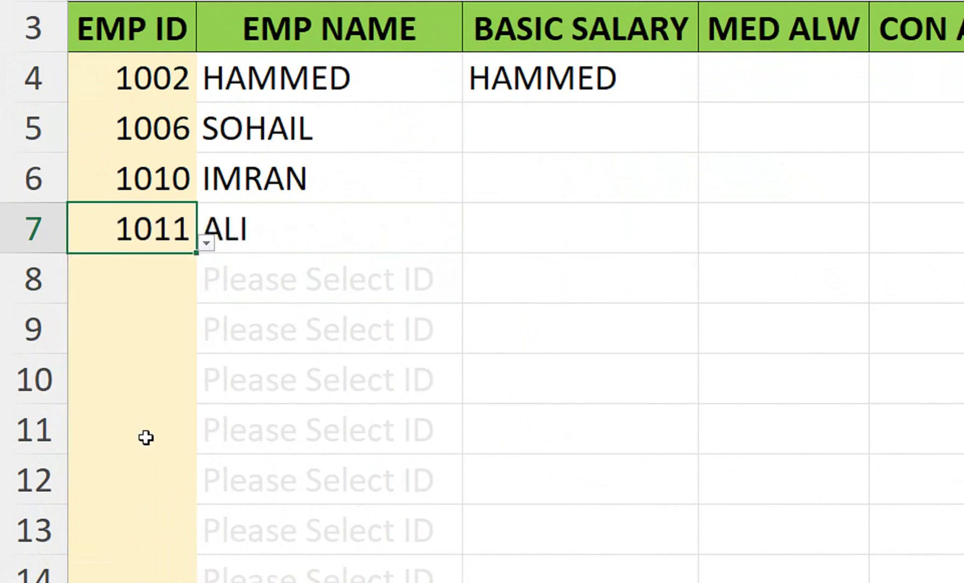
{"action": "left_click", "coordinate": [207, 243]}
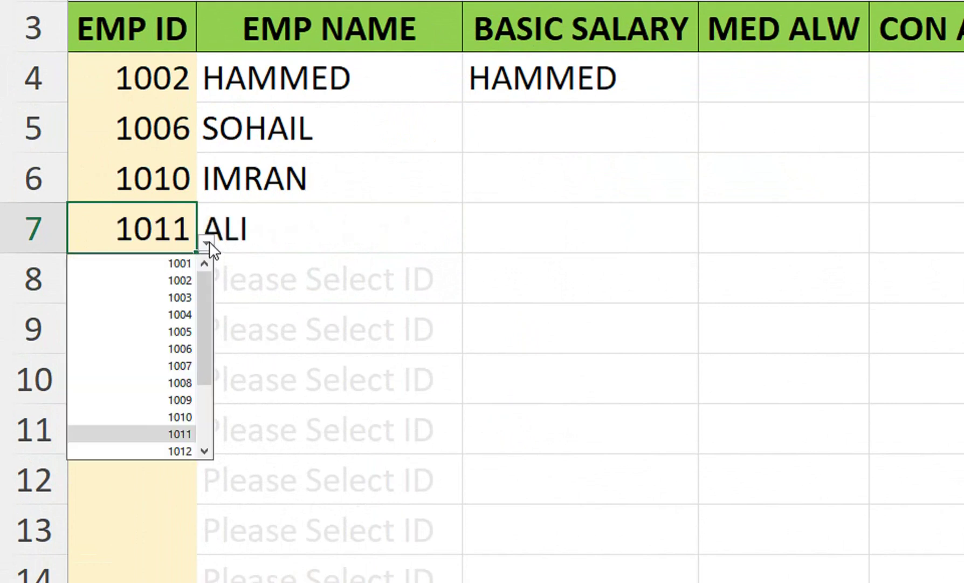
{"action": "left_click", "coordinate": [172, 297]}
{"action": "left_click", "coordinate": [353, 283]}
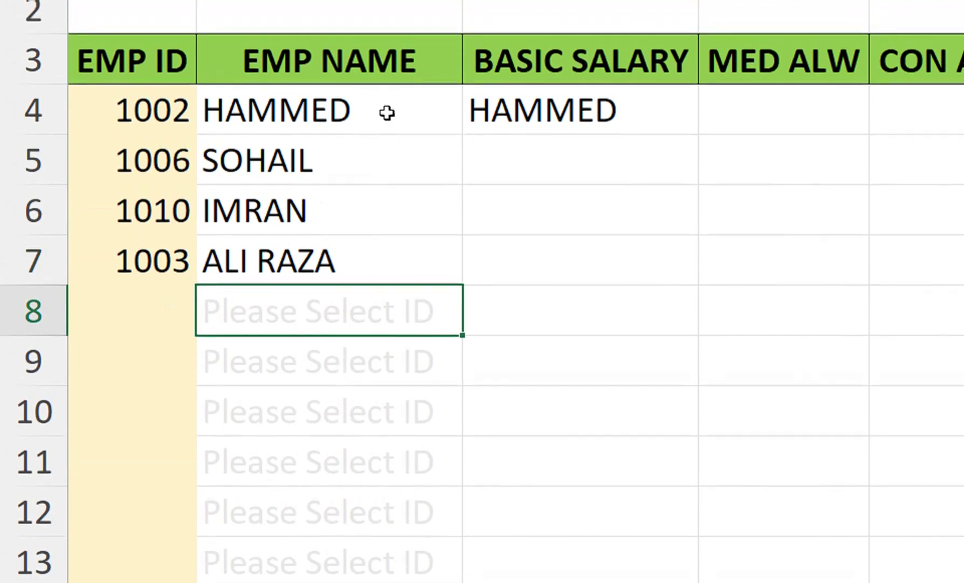
Step: Fill the B4 lookup formula across to H4 and then down through row 16
{"action": "left_click", "coordinate": [386, 89]}
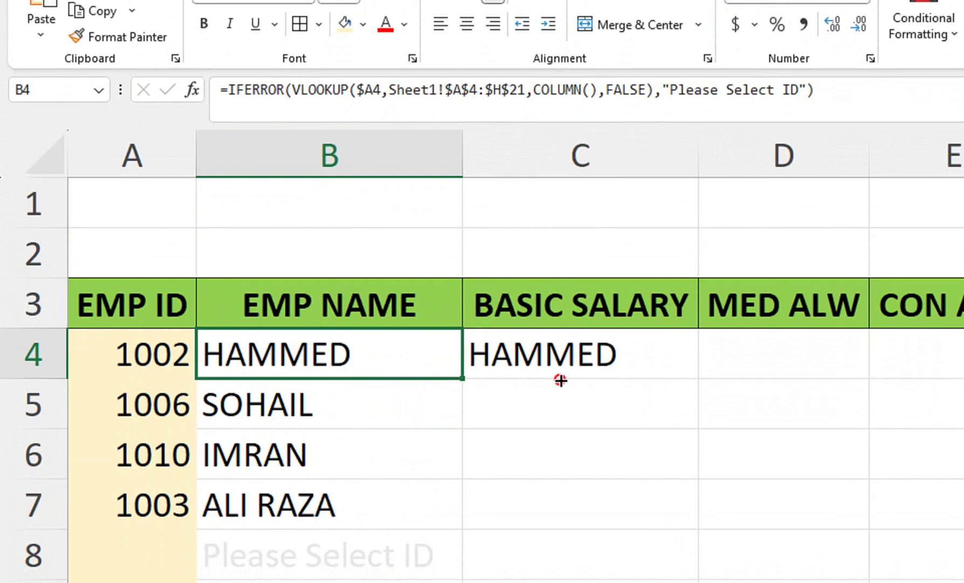
{"action": "left_click_drag", "start_coordinate": [561, 380], "coordinate": [764, 225]}
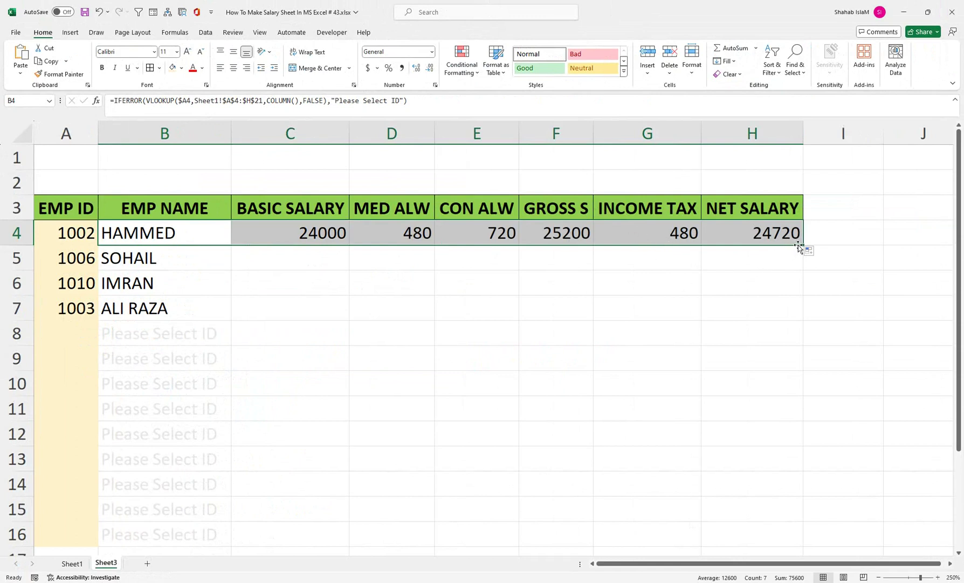
{"action": "left_click_drag", "start_coordinate": [799, 245], "coordinate": [738, 542]}
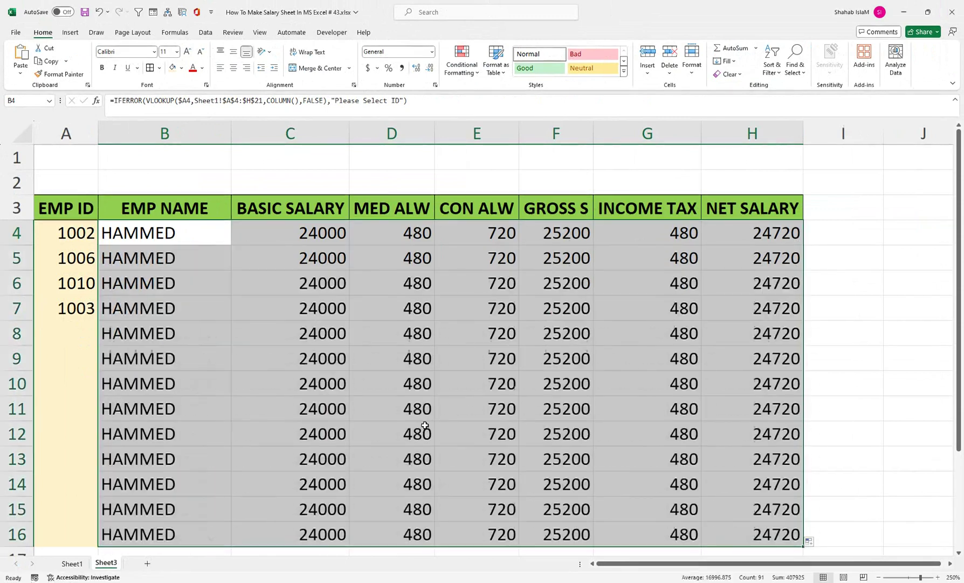
{"action": "left_click", "coordinate": [218, 283]}
Step: AutoFit columns B through H to their contents and slightly narrow columns A and C
{"action": "left_click_drag", "start_coordinate": [226, 136], "coordinate": [741, 167]}
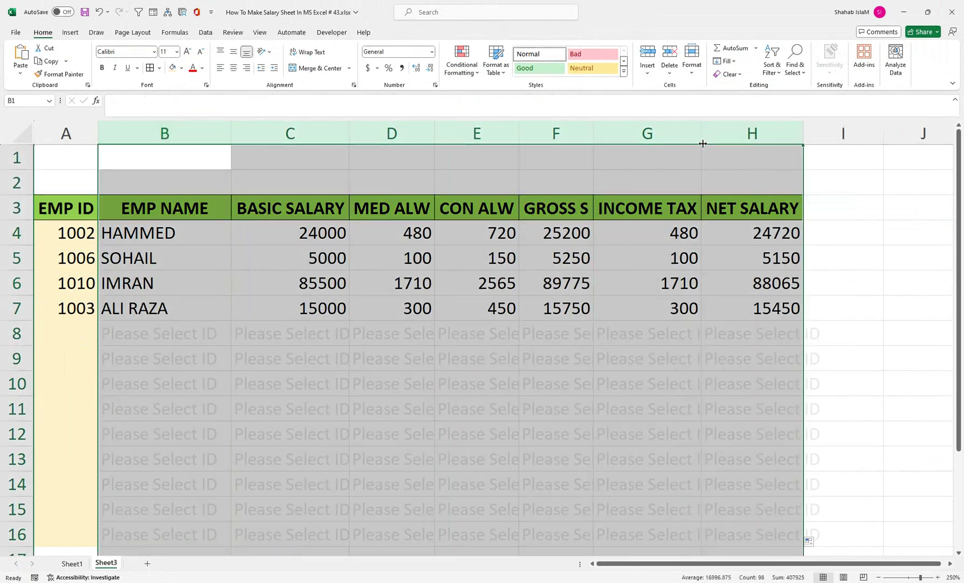
{"action": "double_click", "coordinate": [701, 138]}
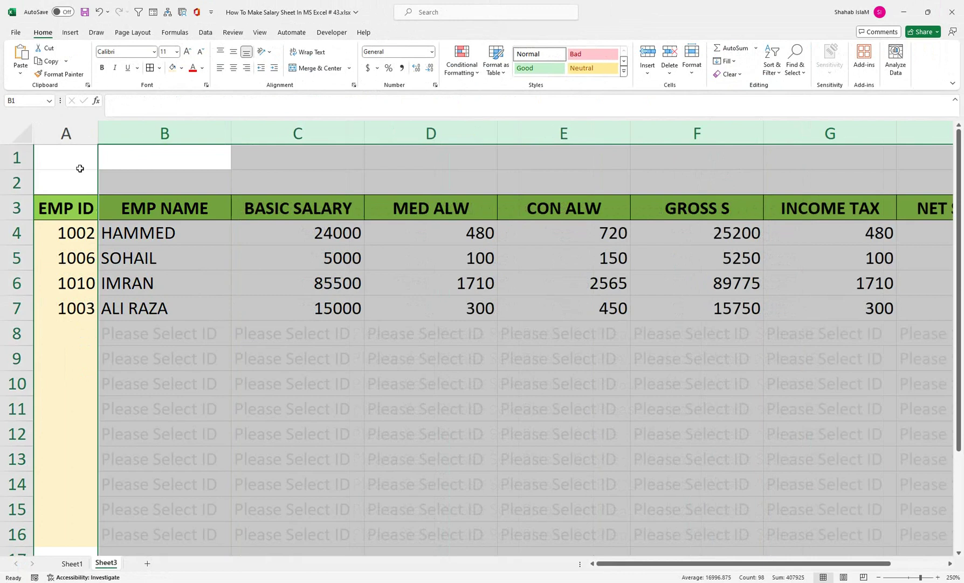
{"action": "left_click_drag", "start_coordinate": [98, 133], "coordinate": [85, 133]}
{"action": "left_click", "coordinate": [381, 365]}
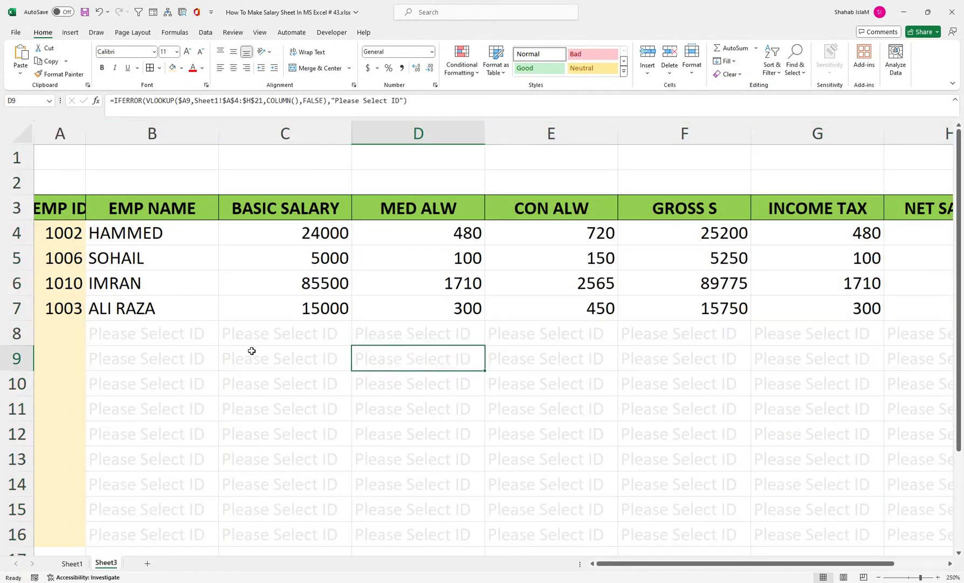
{"action": "left_click_drag", "start_coordinate": [351, 125], "coordinate": [349, 125]}
{"action": "left_click", "coordinate": [127, 328]}
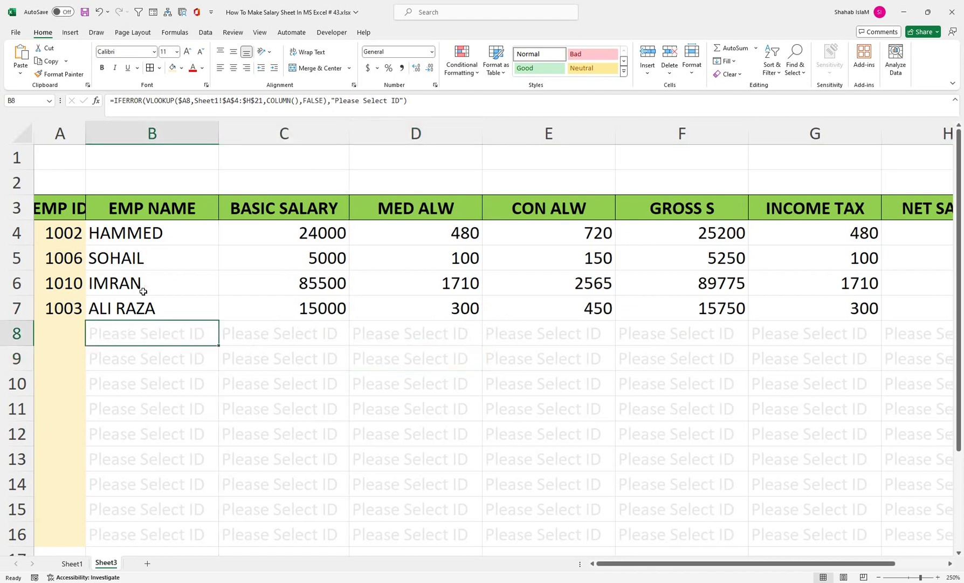
Step: Copy the header row A3:H3 from Sheet1 and paste it into Sheet3 starting at A2
{"action": "left_click", "coordinate": [167, 223]}
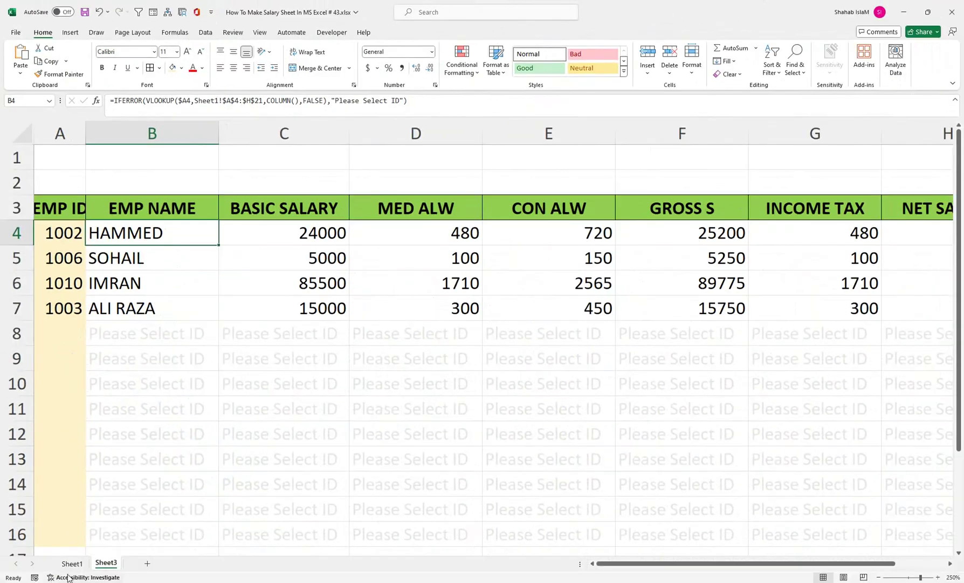
{"action": "left_click", "coordinate": [72, 563]}
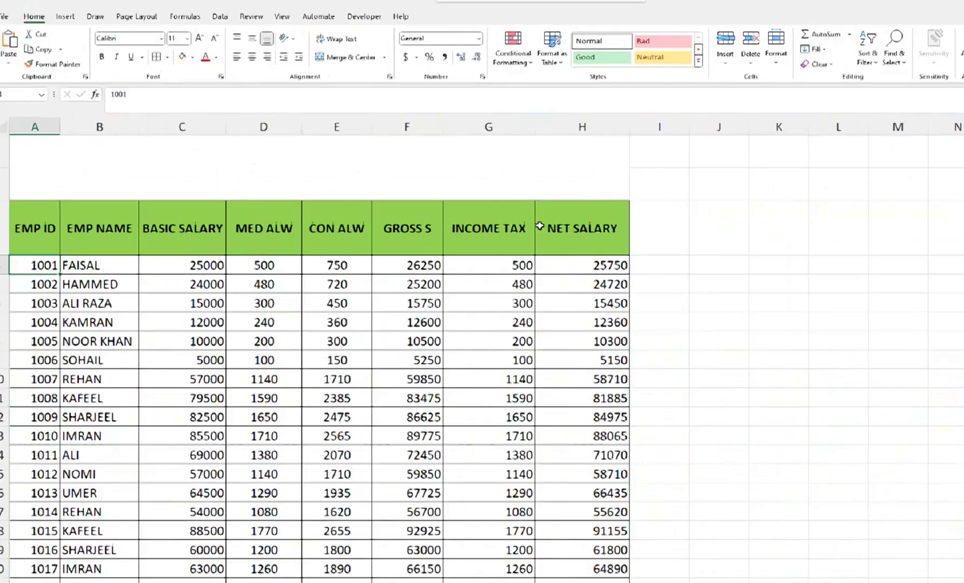
{"action": "left_click_drag", "start_coordinate": [540, 218], "coordinate": [20, 207]}
{"action": "key", "text": "ctrl+c"}
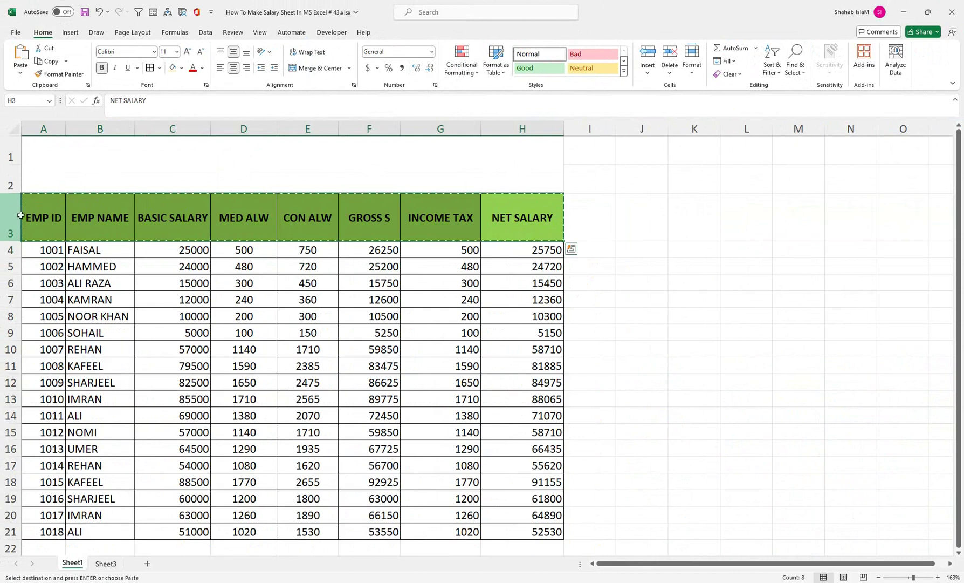
{"action": "left_click", "coordinate": [108, 564]}
{"action": "left_click", "coordinate": [53, 182]}
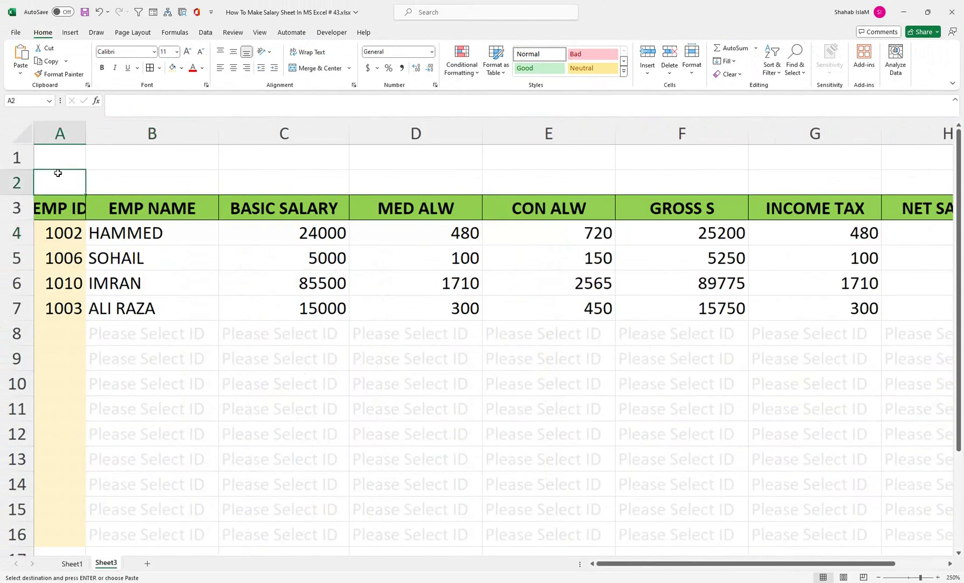
{"action": "key", "text": "ctrl+v"}
Step: Swap the MED ALW and GROSS S headings in row 2 so GROSS S is in D2 and MED ALW in F2
{"action": "left_click", "coordinate": [397, 185]}
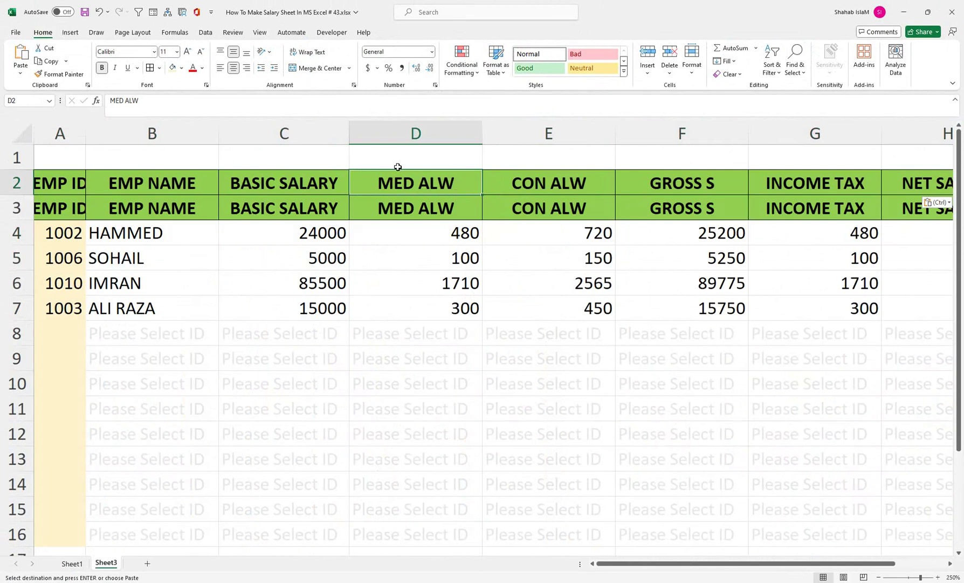
{"action": "left_click_drag", "start_coordinate": [398, 167], "coordinate": [669, 147]}
{"action": "left_click", "coordinate": [619, 172]}
{"action": "left_click_drag", "start_coordinate": [619, 173], "coordinate": [458, 184]}
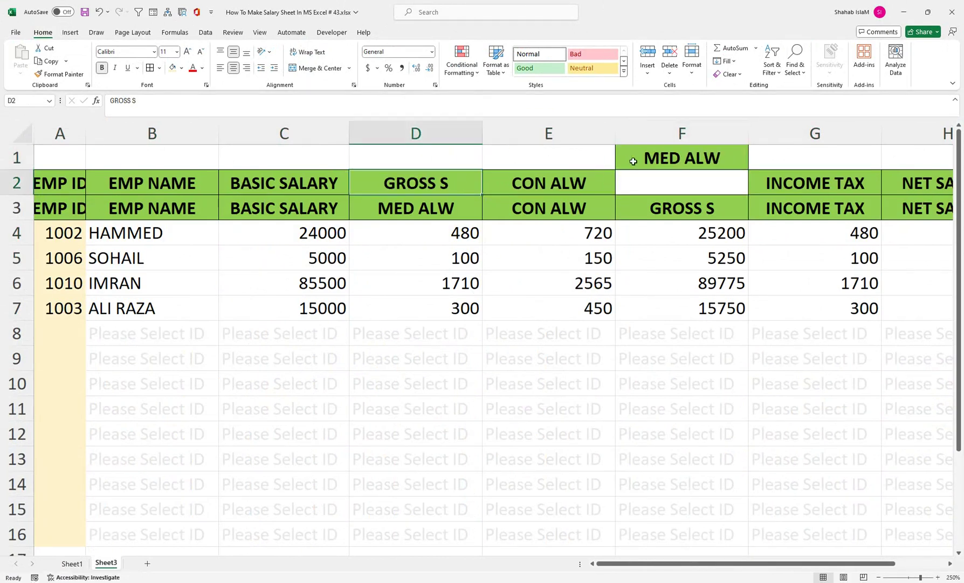
{"action": "left_click", "coordinate": [647, 168]}
{"action": "left_click_drag", "start_coordinate": [646, 161], "coordinate": [643, 183]}
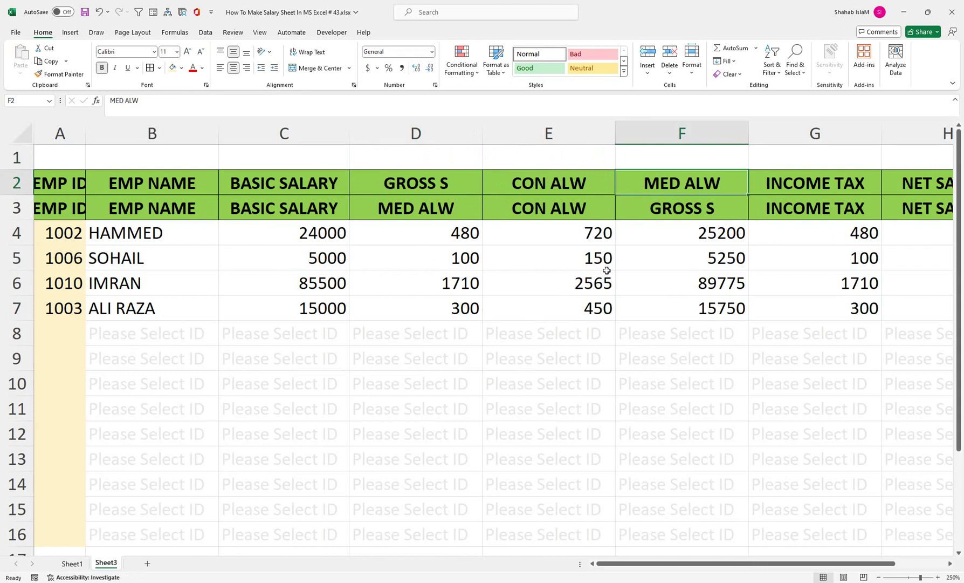
Step: Add a List data validation to B1 with the row 2 headings =$A$2:$H$2 as its source
{"action": "left_click", "coordinate": [78, 184]}
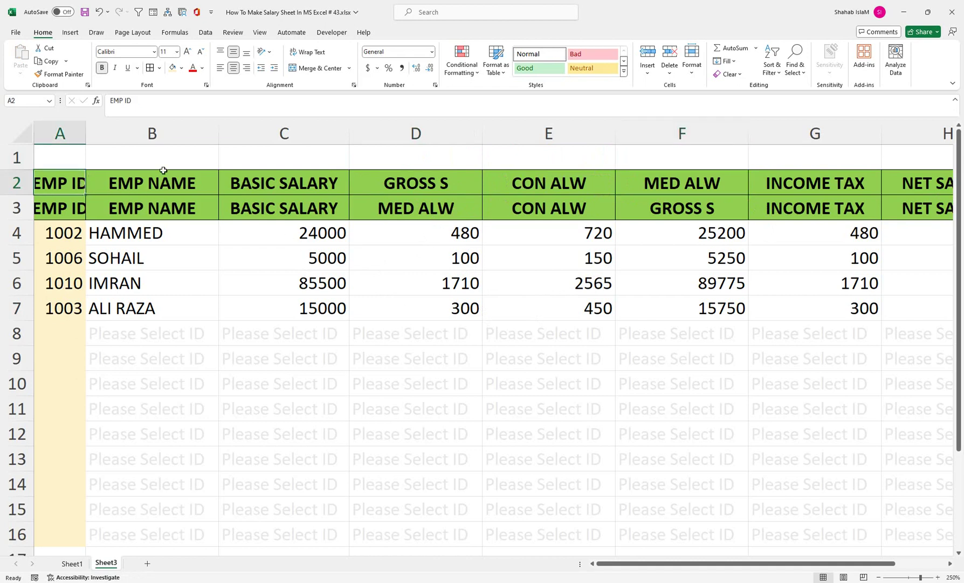
{"action": "left_click", "coordinate": [281, 155]}
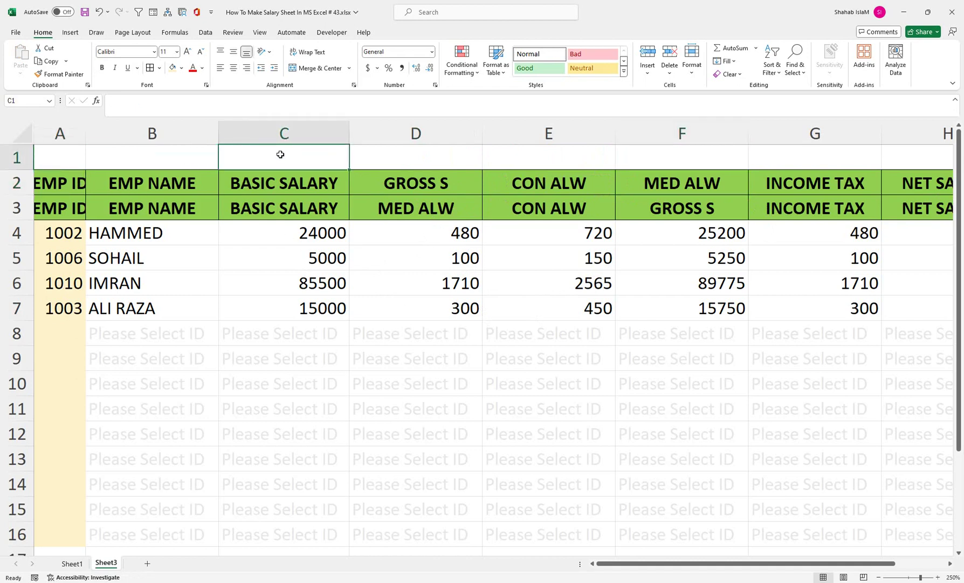
{"action": "left_click", "coordinate": [192, 157]}
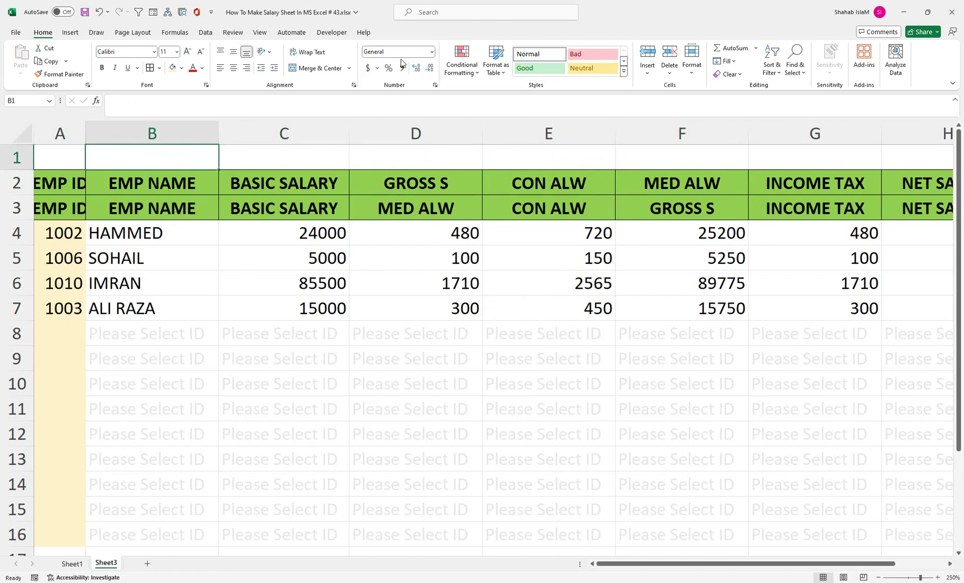
{"action": "left_click", "coordinate": [205, 33]}
{"action": "left_click", "coordinate": [636, 69]}
{"action": "left_click", "coordinate": [649, 89]}
{"action": "left_click", "coordinate": [366, 256]}
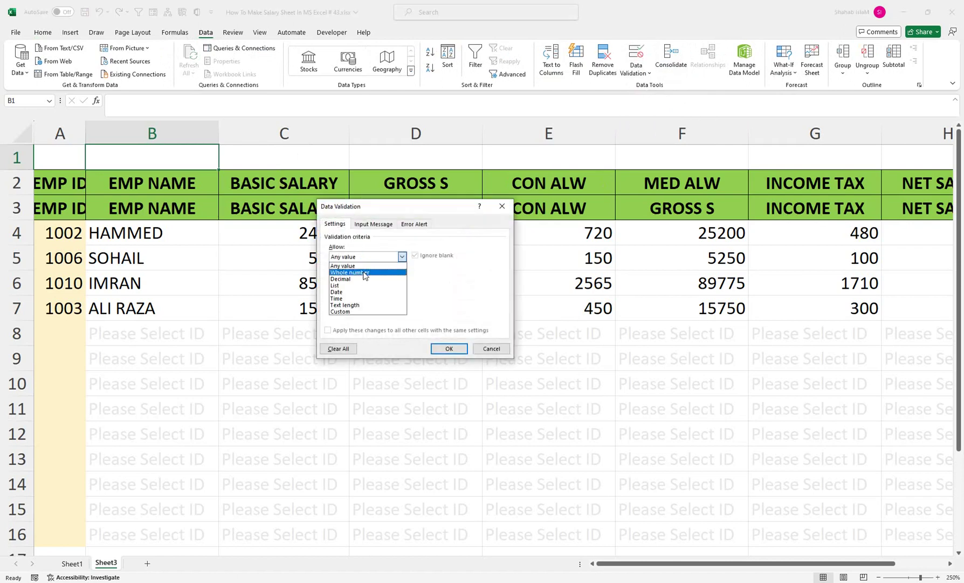
{"action": "left_click", "coordinate": [349, 285]}
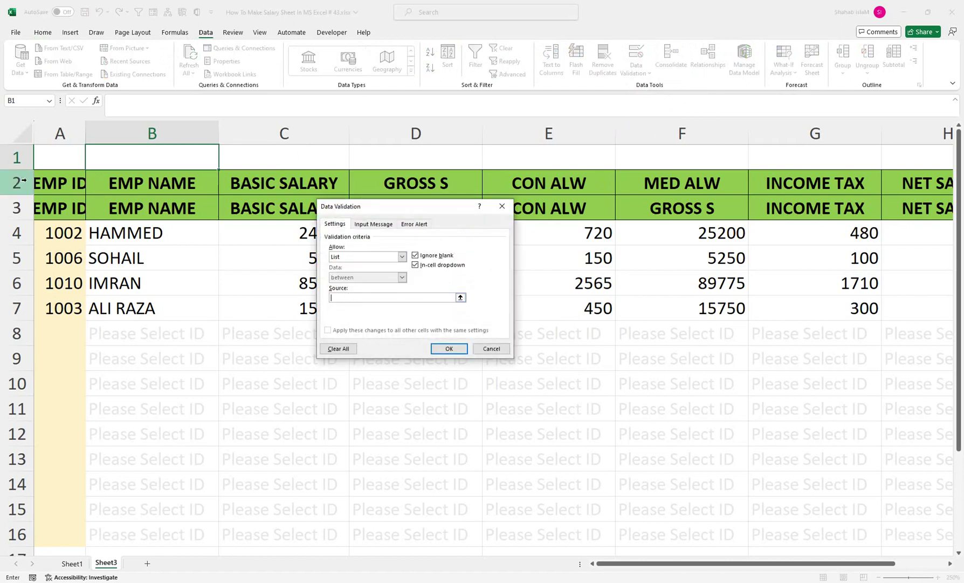
{"action": "left_click_drag", "start_coordinate": [36, 179], "coordinate": [917, 183]}
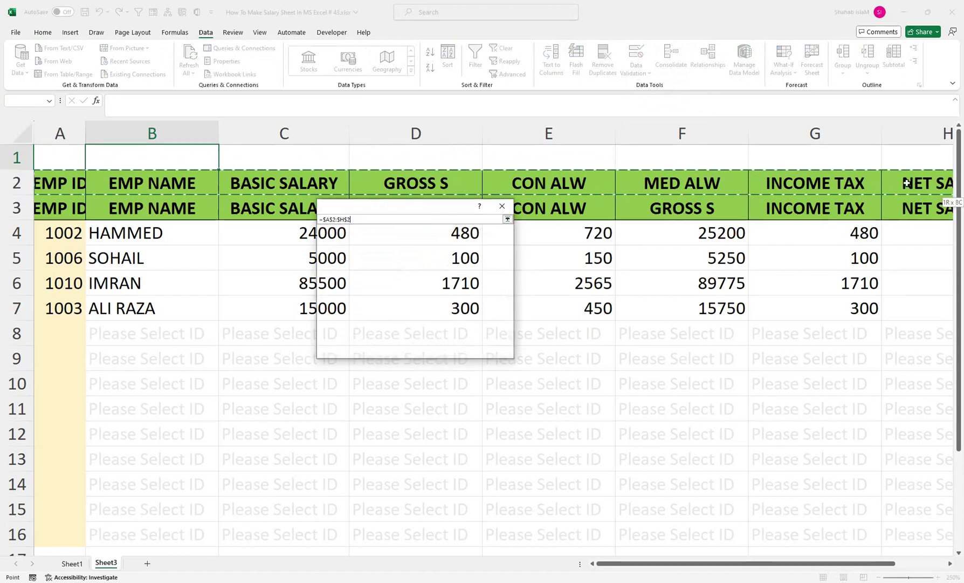
{"action": "left_click", "coordinate": [449, 348]}
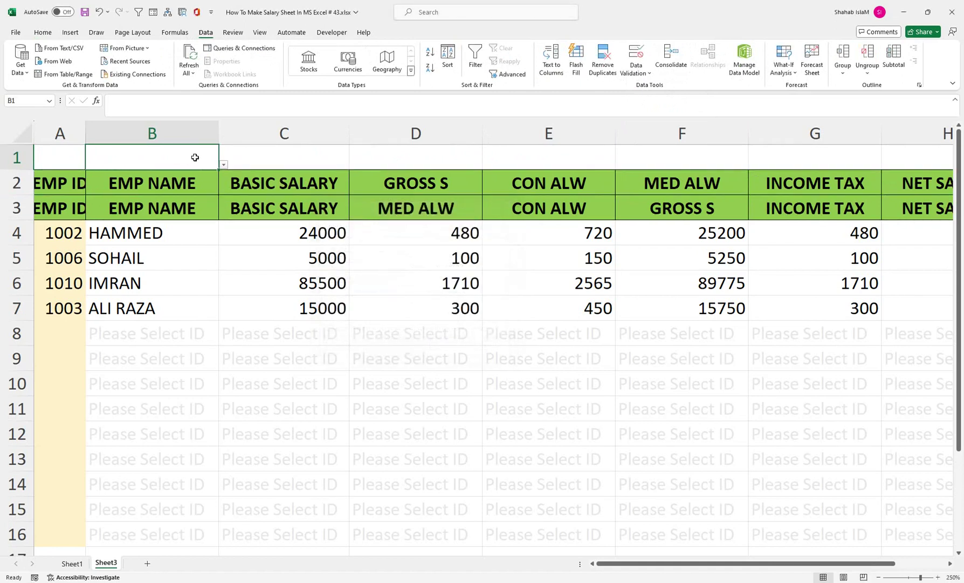
Step: Choose GROSS S from the B1 dropdown list and review the lookup formula in B4
{"action": "left_click", "coordinate": [222, 164]}
{"action": "left_click", "coordinate": [209, 198]}
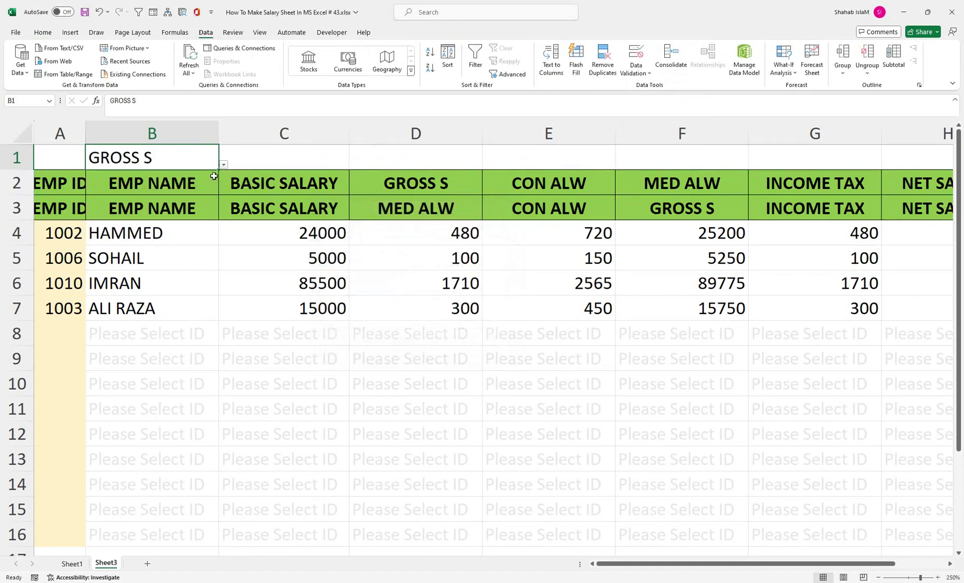
{"action": "left_click", "coordinate": [237, 154]}
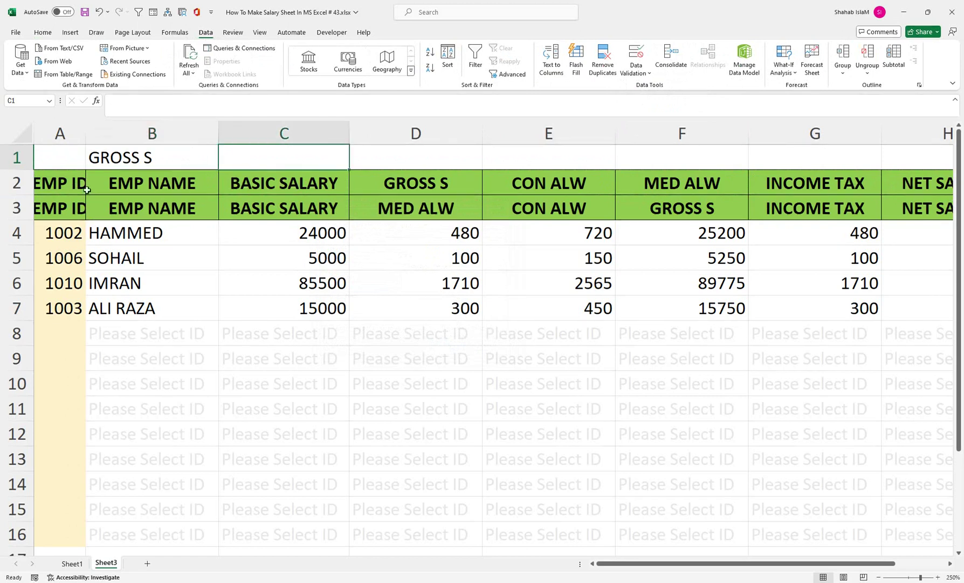
{"action": "left_click", "coordinate": [148, 227]}
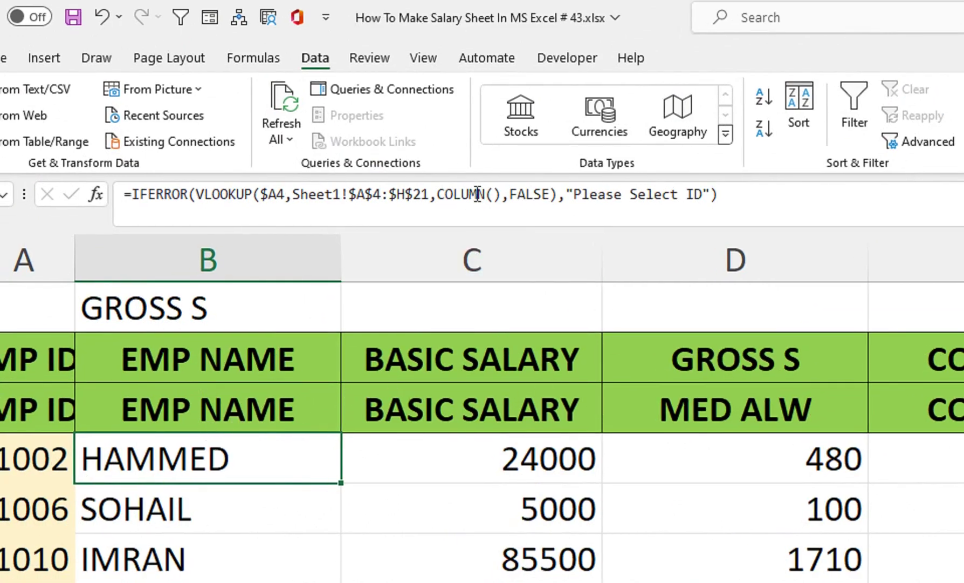
{"action": "left_click", "coordinate": [233, 345]}
Step: Format B1 with a yellow fill, thick outside borders and bold text
{"action": "left_click", "coordinate": [230, 313]}
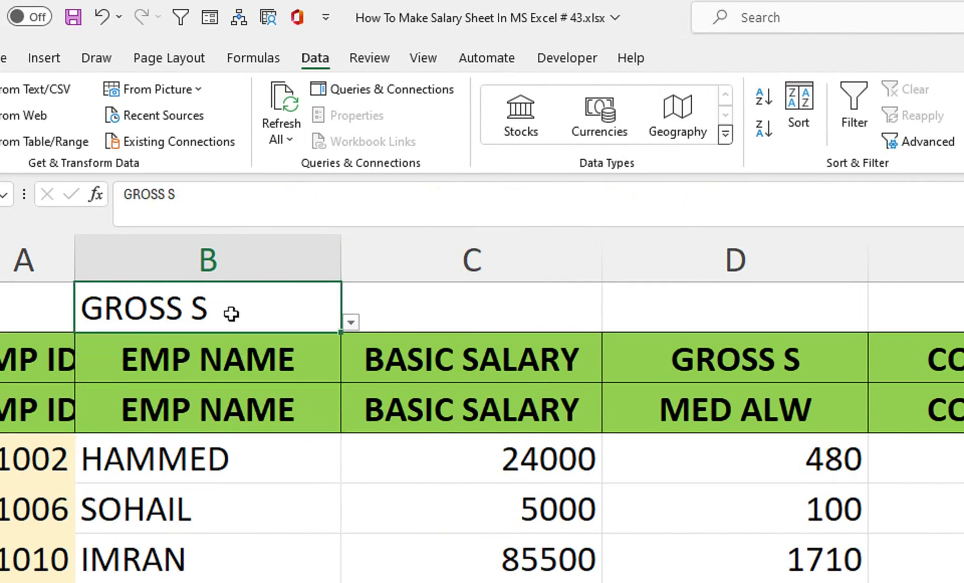
{"action": "left_click", "coordinate": [0, 59]}
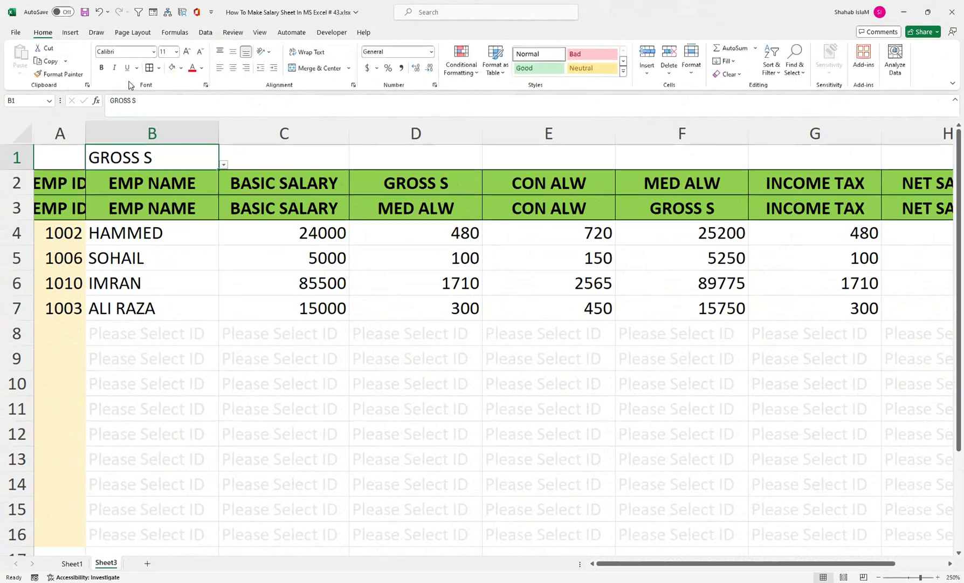
{"action": "left_click", "coordinate": [181, 68]}
{"action": "left_click", "coordinate": [197, 188]}
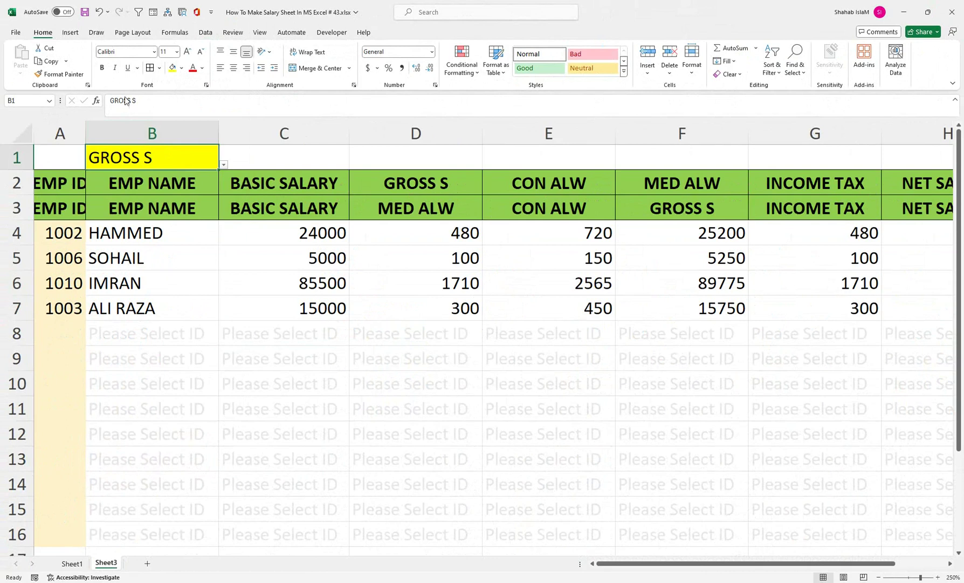
{"action": "left_click", "coordinate": [159, 68]}
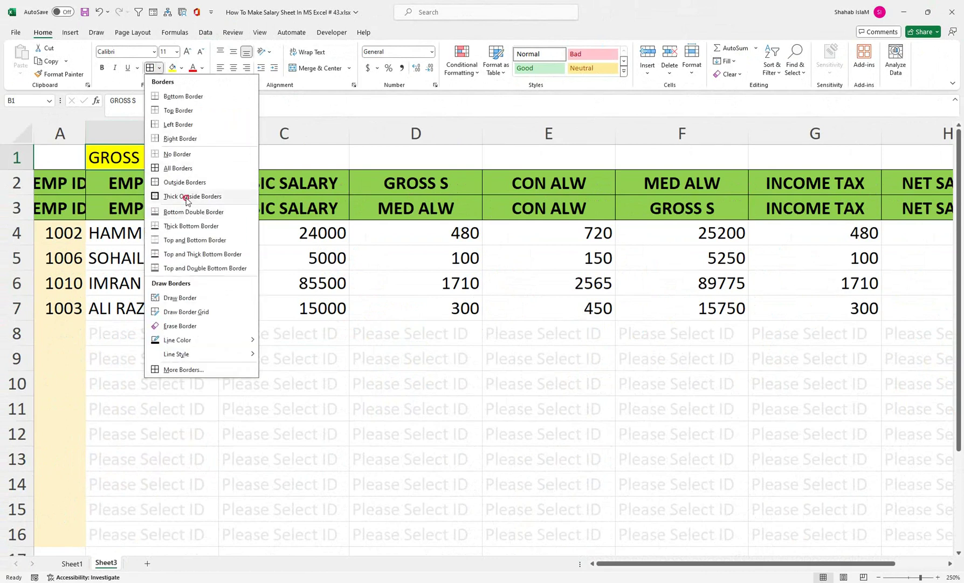
{"action": "left_click", "coordinate": [189, 195]}
{"action": "left_click", "coordinate": [324, 157]}
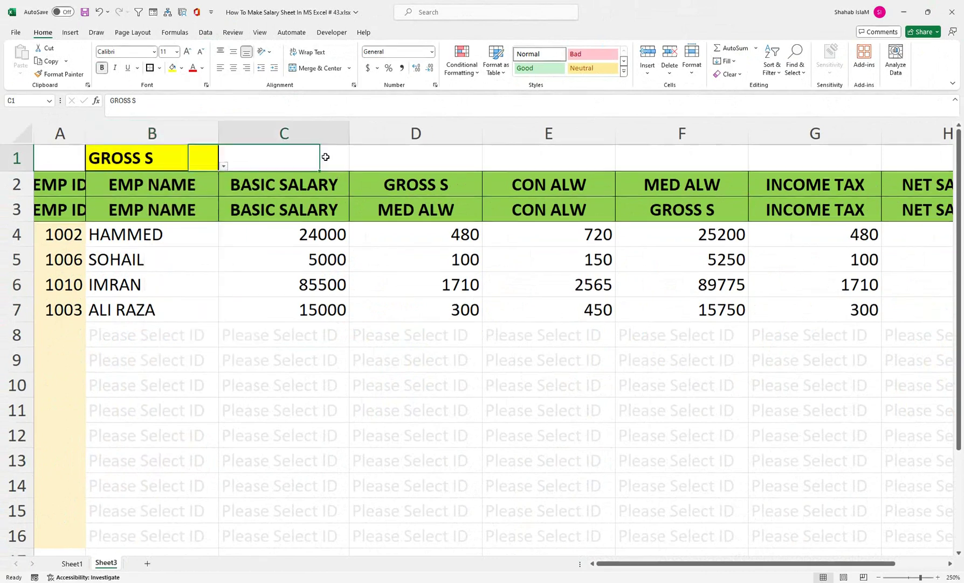
Step: Enter =MATCH(B1,A2:H2,0) in C1 to find the position of the B1 heading within the row 2 headings
{"action": "type", "text": "=mat"}
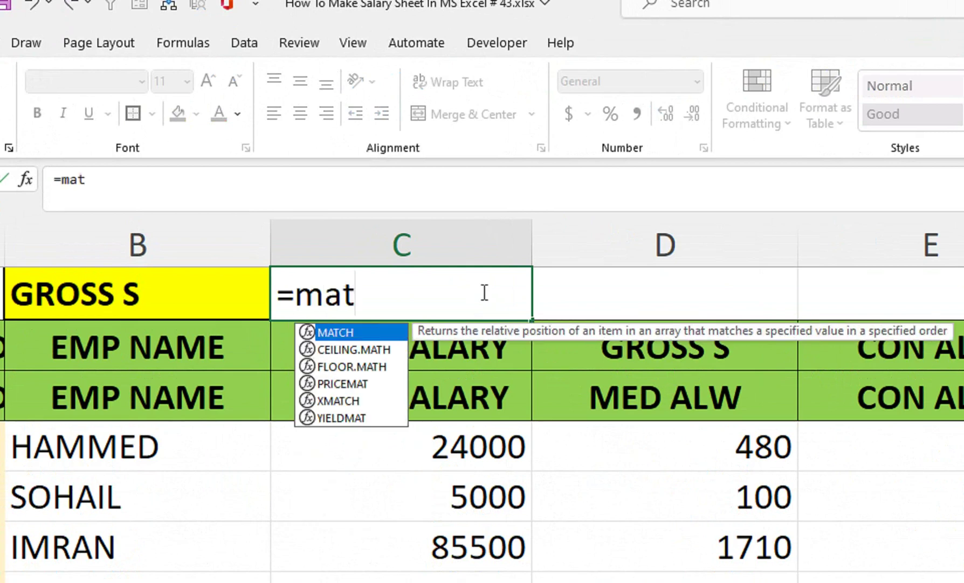
{"action": "key", "text": "Tab"}
{"action": "left_click", "coordinate": [208, 293]}
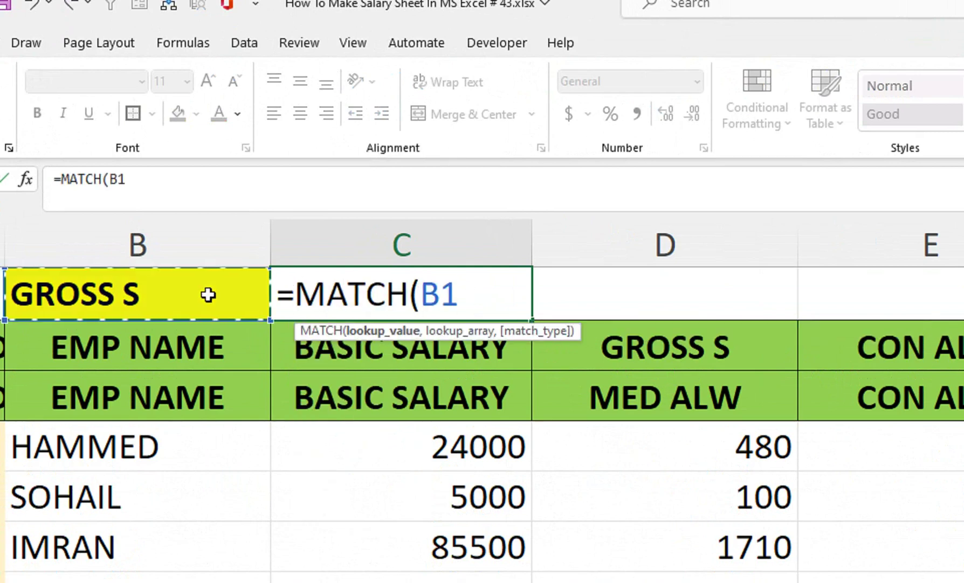
{"action": "type", "text": ","}
{"action": "left_click_drag", "start_coordinate": [51, 345], "coordinate": [963, 364]}
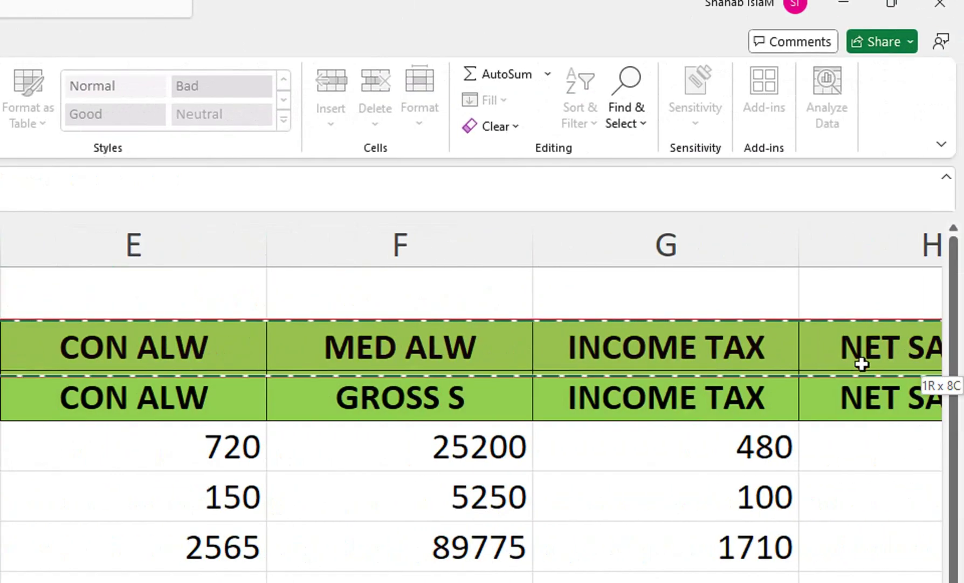
{"action": "left_click_drag", "start_coordinate": [861, 364], "coordinate": [862, 347]}
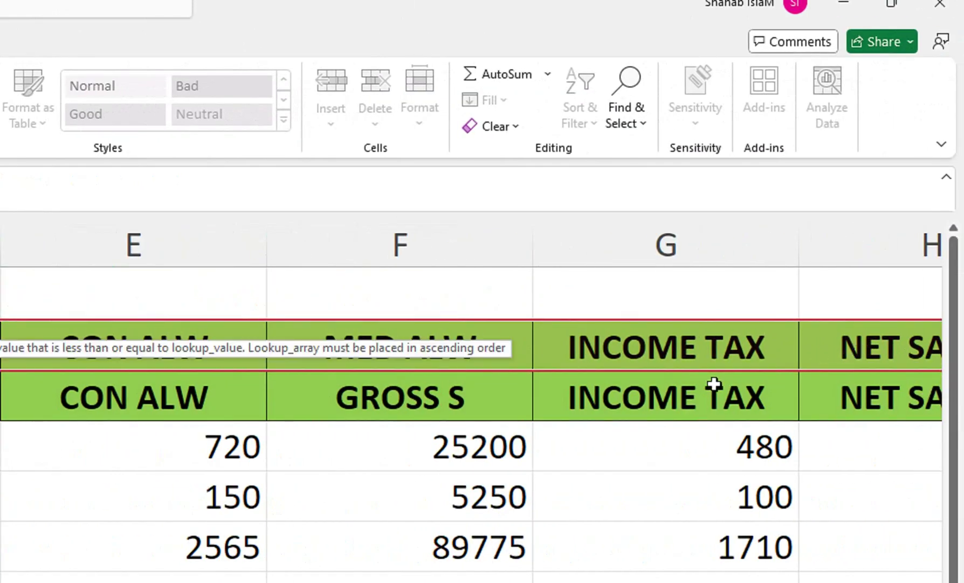
{"action": "key", "text": "Down"}
{"action": "type", "text": ")"}
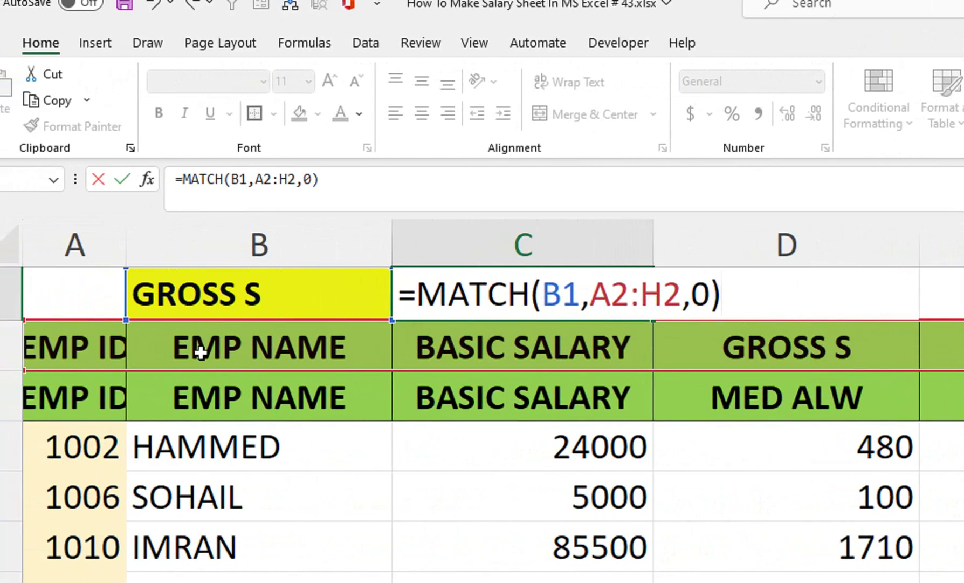
{"action": "key", "text": "Return"}
Step: Compare the MATCH formula in C1 with the VLOOKUP formula in B4
{"action": "left_click", "coordinate": [537, 304]}
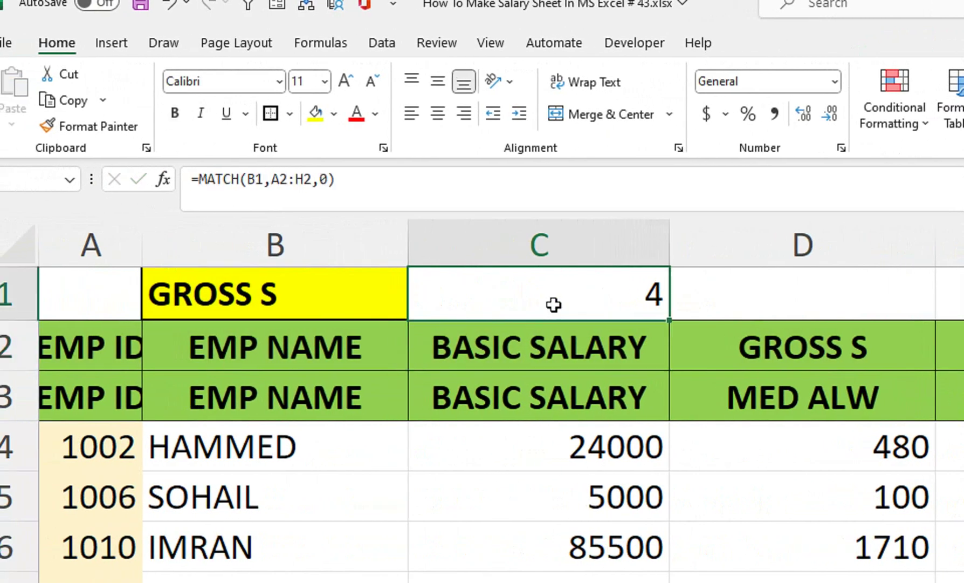
{"action": "left_click", "coordinate": [349, 435]}
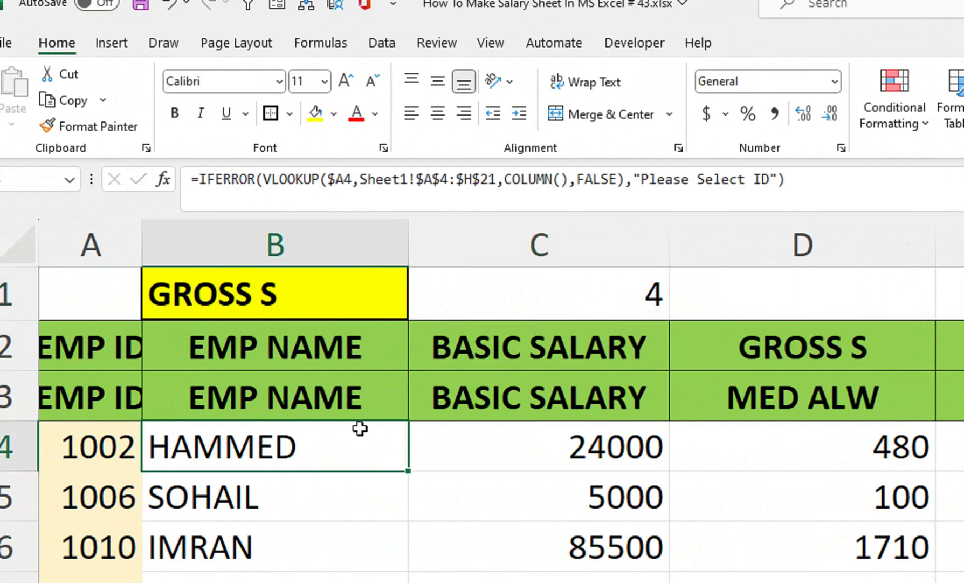
{"action": "left_click", "coordinate": [608, 287]}
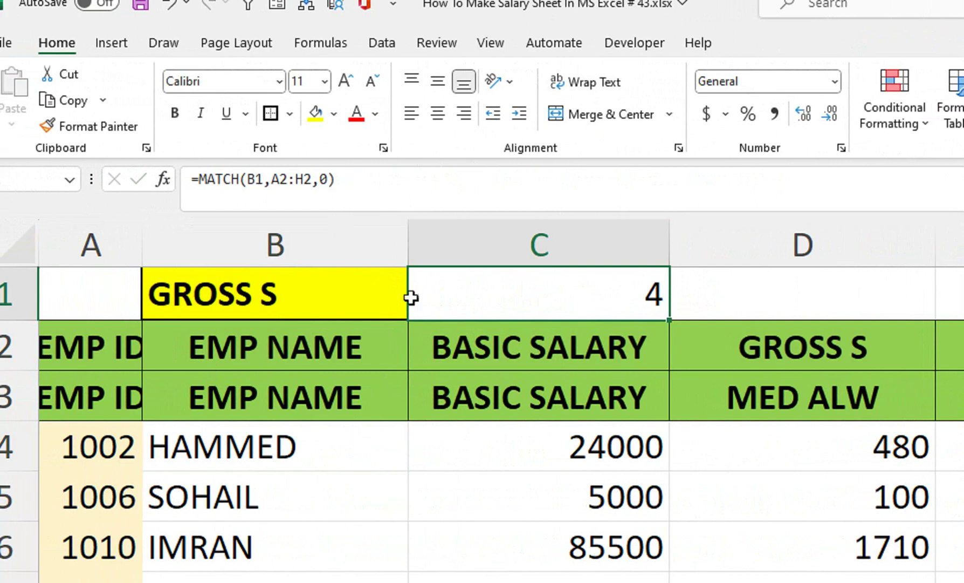
{"action": "left_click", "coordinate": [593, 396]}
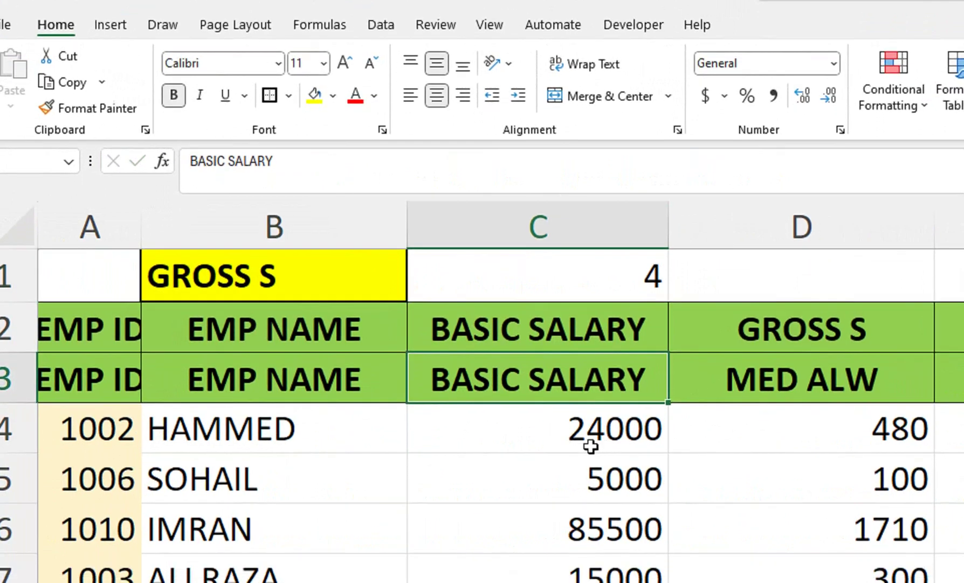
{"action": "left_click", "coordinate": [613, 262]}
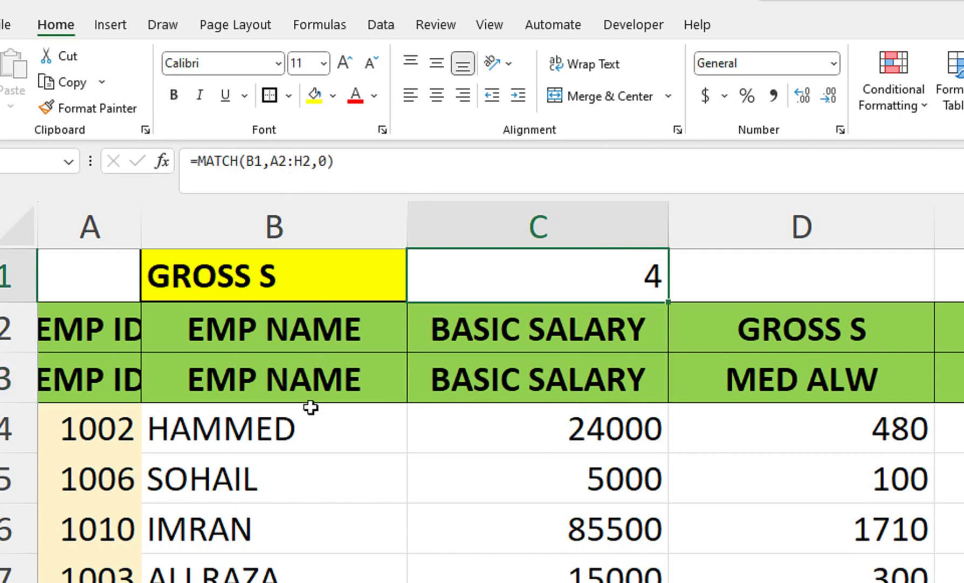
{"action": "left_click", "coordinate": [285, 430]}
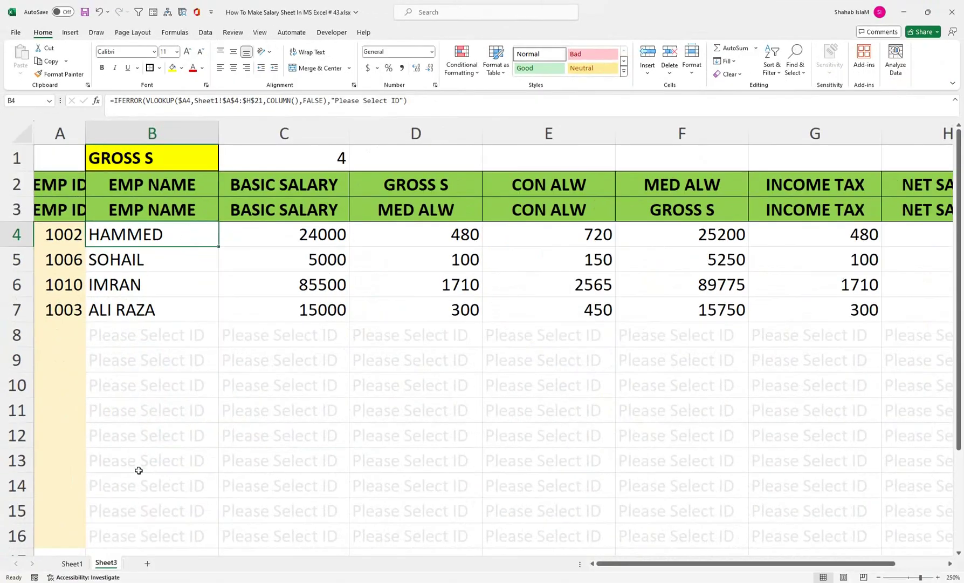
Step: Create a copy of Sheet3 placed before Sheet1
{"action": "right_click", "coordinate": [114, 565]}
{"action": "left_click", "coordinate": [159, 454]}
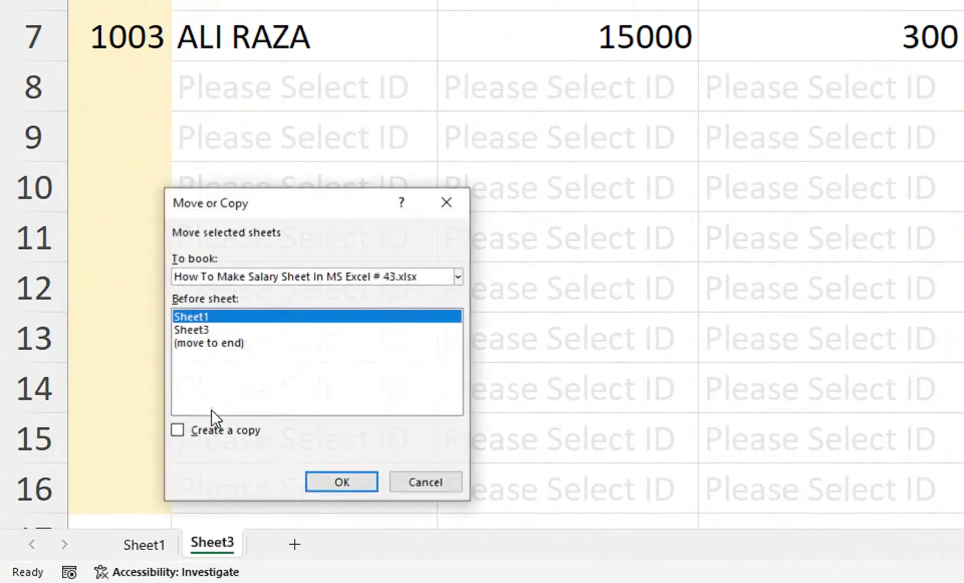
{"action": "left_click", "coordinate": [184, 431]}
{"action": "left_click", "coordinate": [314, 479]}
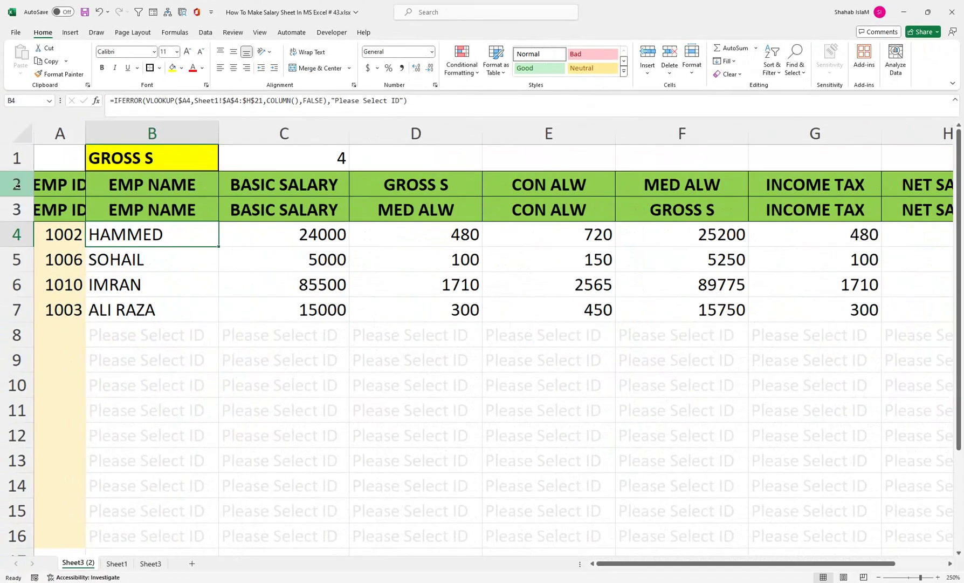
Step: Review the MATCH formula in C1 and the headings in row 2 on the copied sheet
{"action": "right_click", "coordinate": [17, 185]}
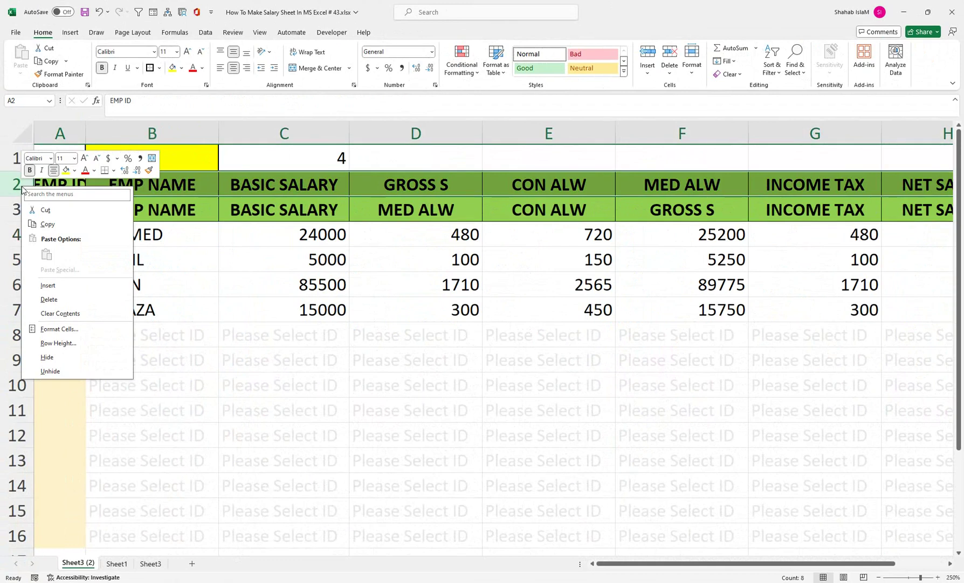
{"action": "left_click", "coordinate": [265, 154]}
{"action": "left_click", "coordinate": [265, 154]}
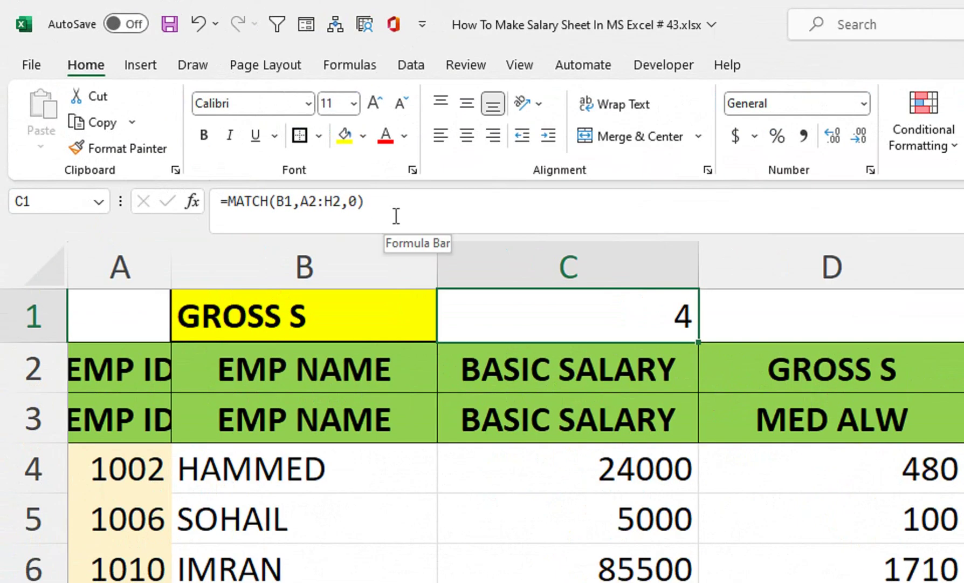
{"action": "key", "text": "Down"}
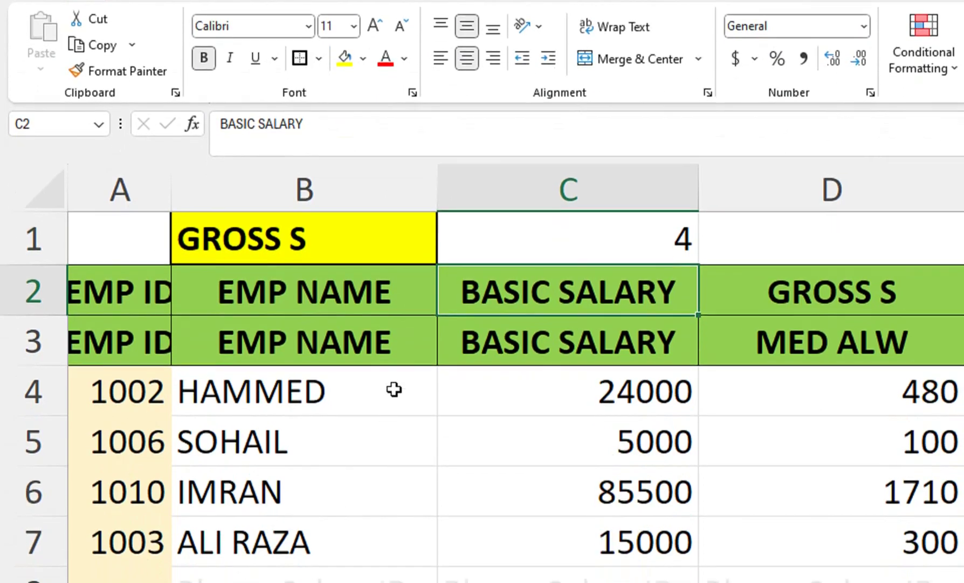
{"action": "left_click", "coordinate": [393, 400]}
{"action": "left_click", "coordinate": [123, 295]}
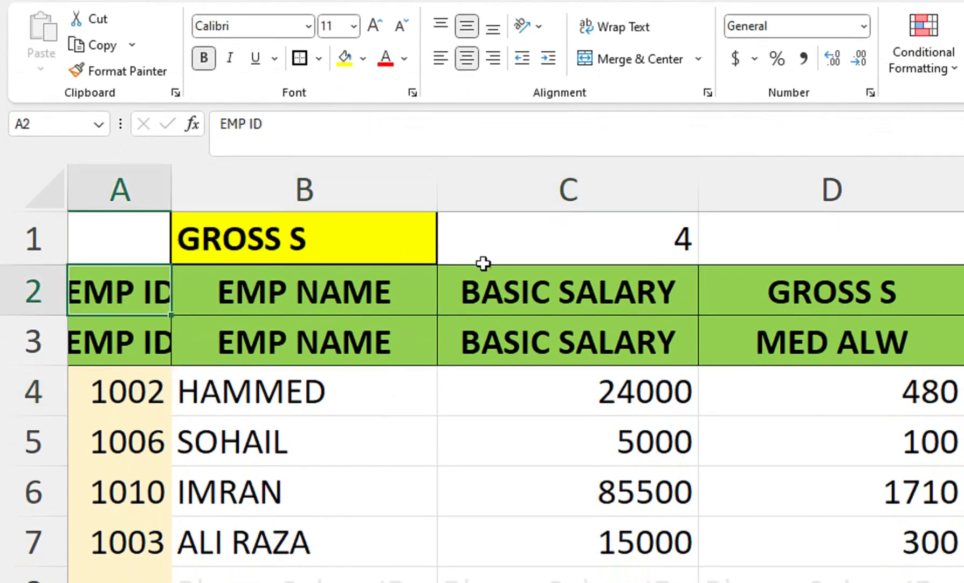
Step: Delete rows 1 and 2 of the copied sheet and insert two blank rows above the remaining header row
{"action": "left_click_drag", "start_coordinate": [30, 233], "coordinate": [37, 293]}
{"action": "right_click", "coordinate": [54, 296]}
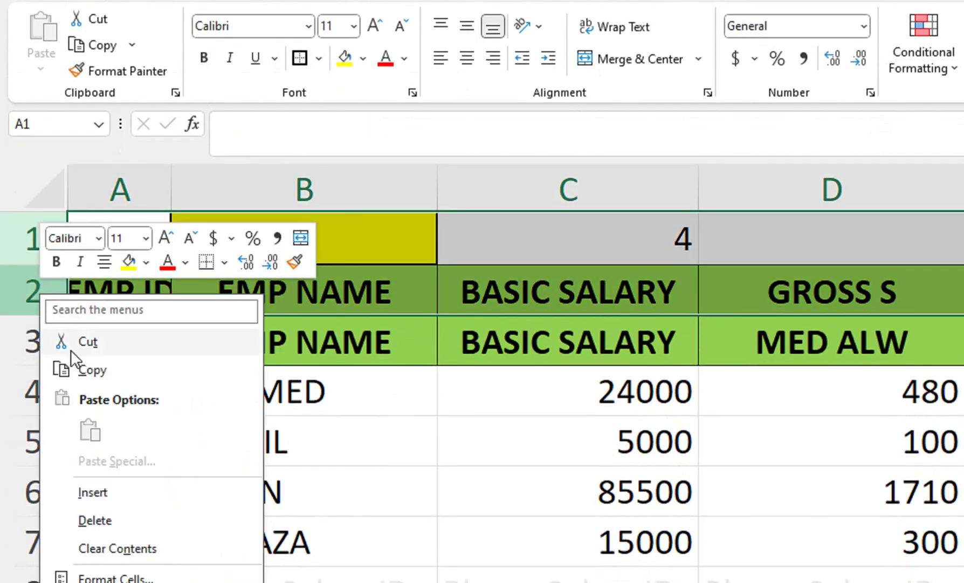
{"action": "left_click", "coordinate": [95, 520]}
{"action": "left_click", "coordinate": [442, 293]}
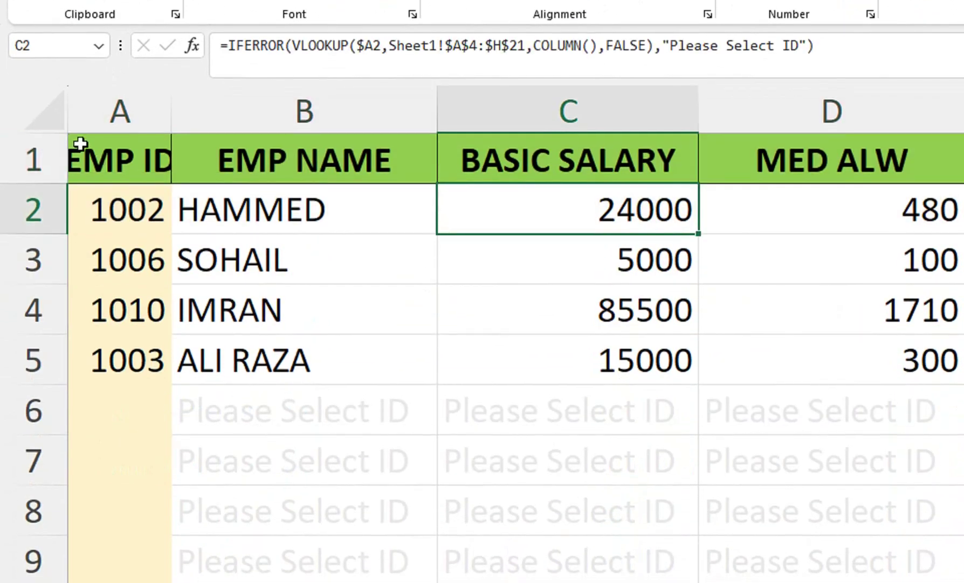
{"action": "left_click", "coordinate": [56, 146]}
{"action": "key", "text": "ctrl+shift+plus"}
{"action": "key", "text": "ctrl+shift+plus"}
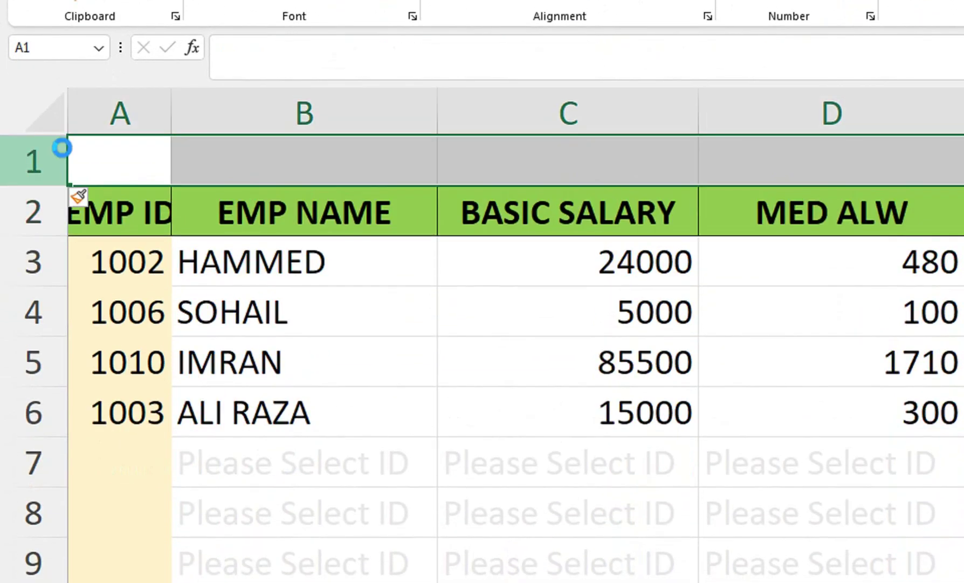
Step: Replace COLUMN() in B4's VLOOKUP formula with a MATCH function that uses B$3 as its lookup value
{"action": "left_click", "coordinate": [266, 310]}
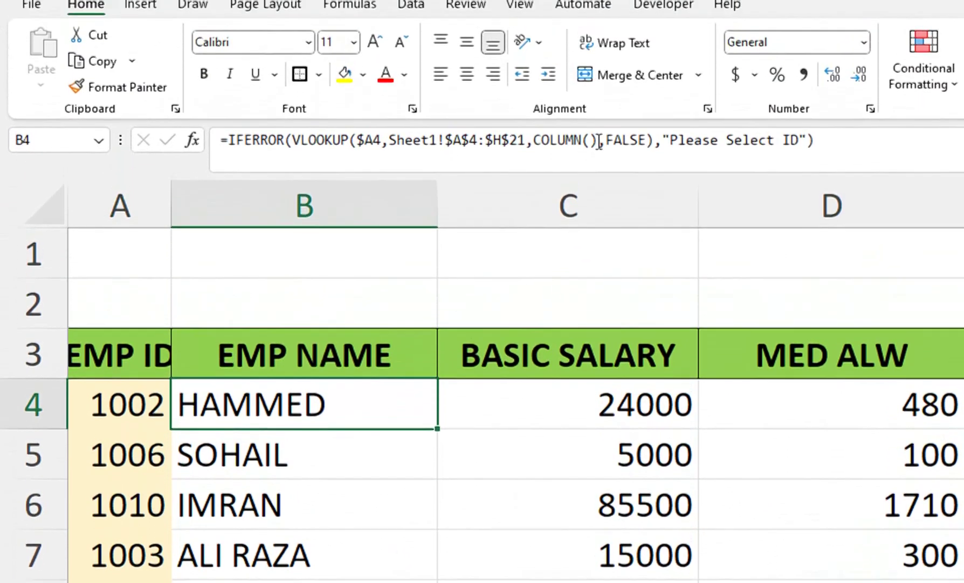
{"action": "left_click_drag", "start_coordinate": [597, 48], "coordinate": [538, 54]}
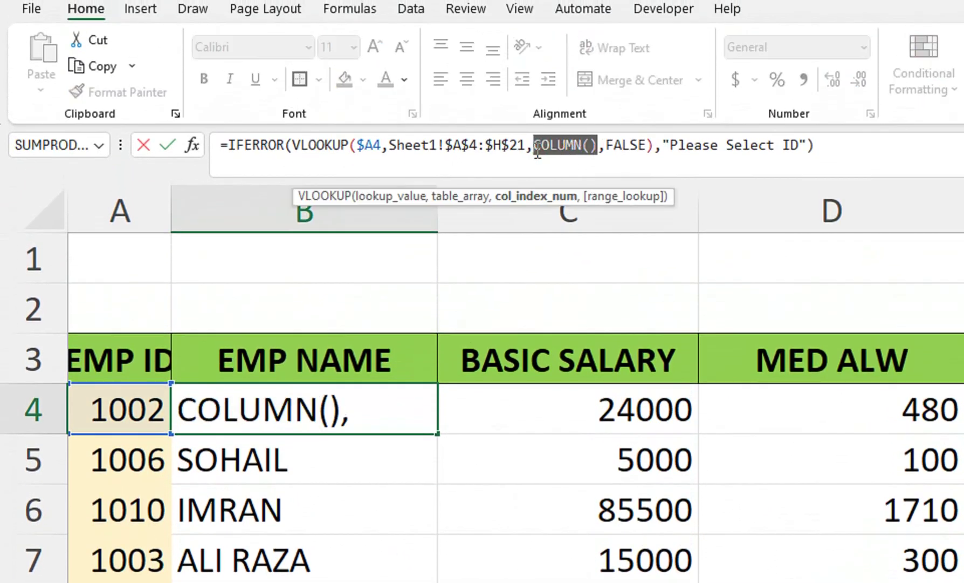
{"action": "type", "text": "match"}
{"action": "key", "text": "Tab"}
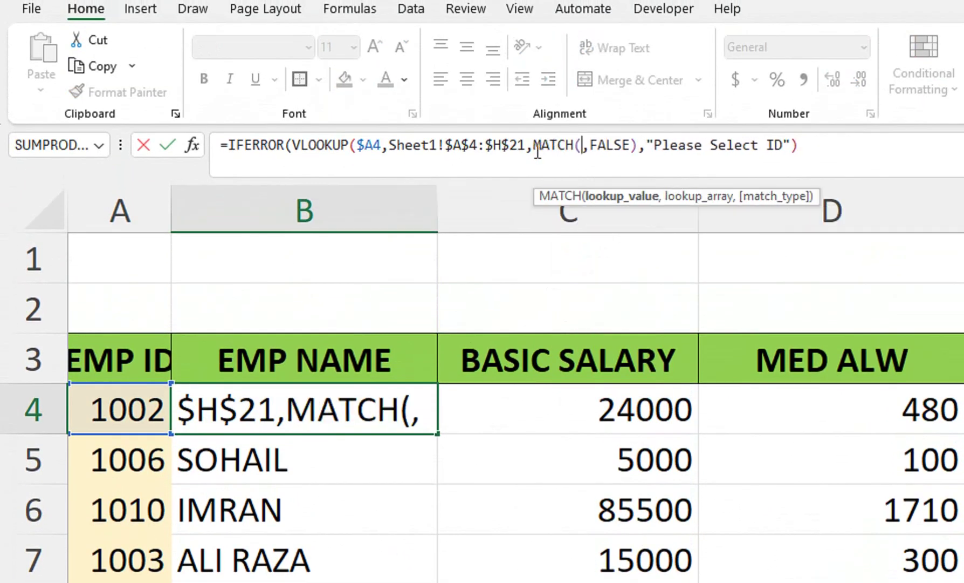
{"action": "left_click", "coordinate": [301, 360]}
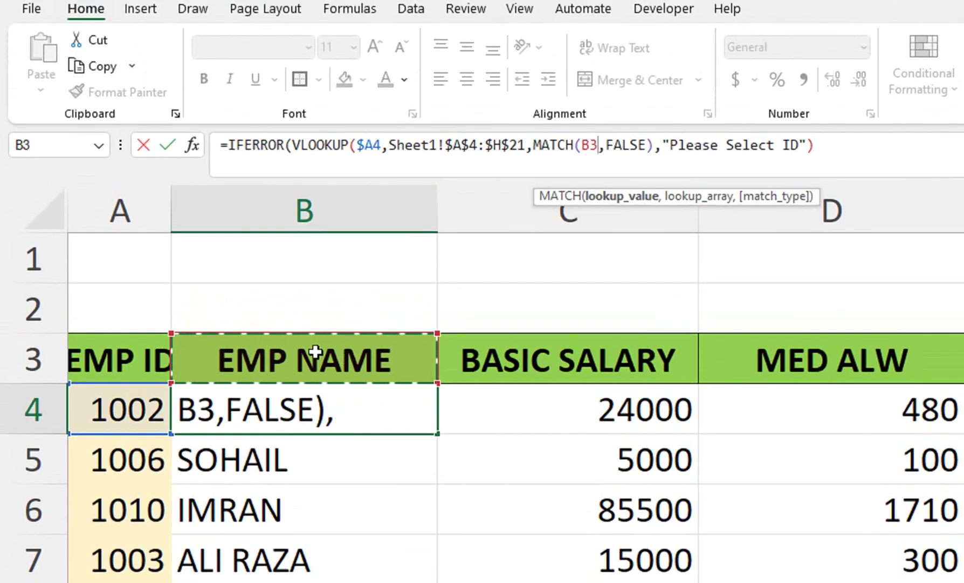
{"action": "left_click", "coordinate": [591, 145]}
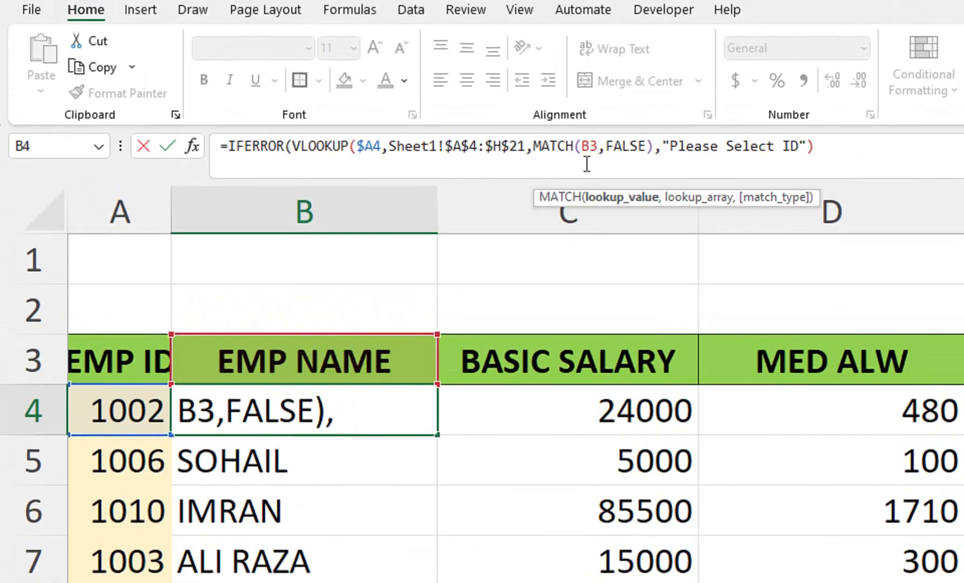
{"action": "type", "text": "$3"}
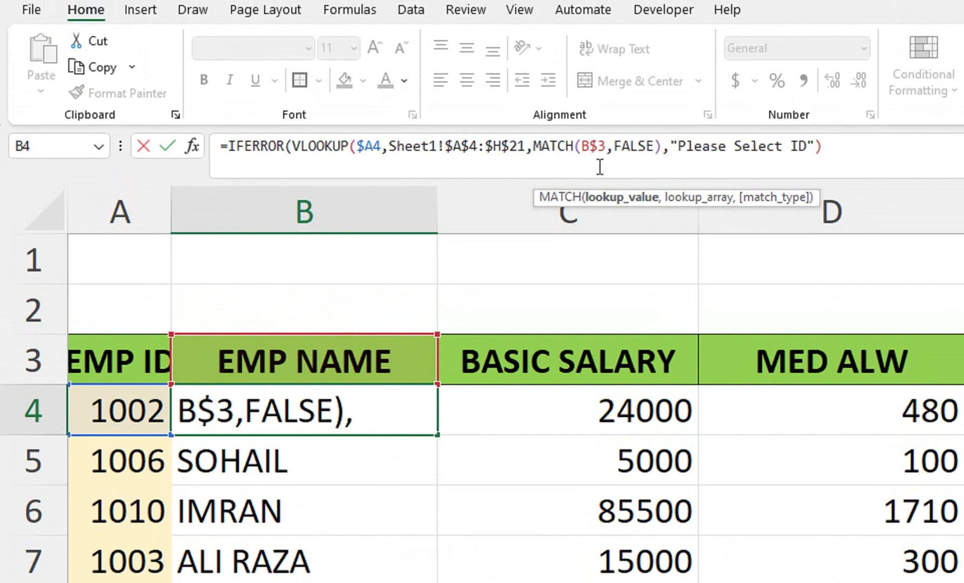
{"action": "type", "text": ","}
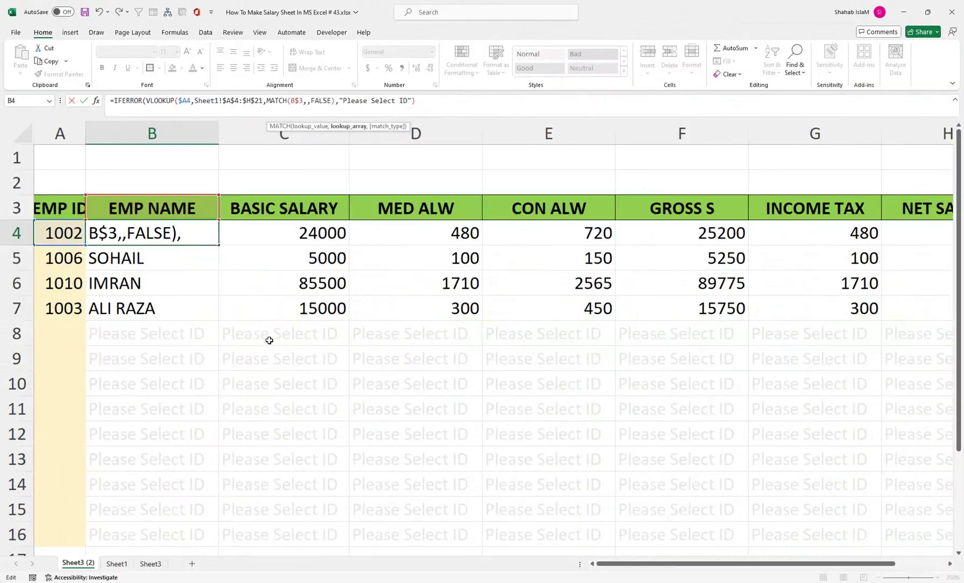
Step: Complete B4's MATCH with the lookup array Sheet1!$A$3:$H$3 and exact match type 0, and commit the formula
{"action": "left_click", "coordinate": [108, 567]}
{"action": "left_click_drag", "start_coordinate": [52, 227], "coordinate": [521, 210]}
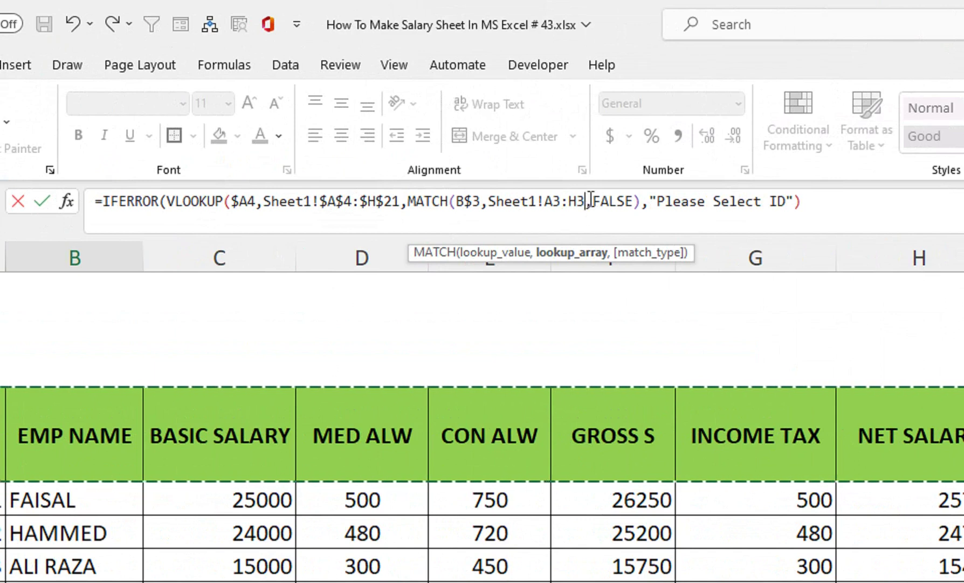
{"action": "key", "text": "F4"}
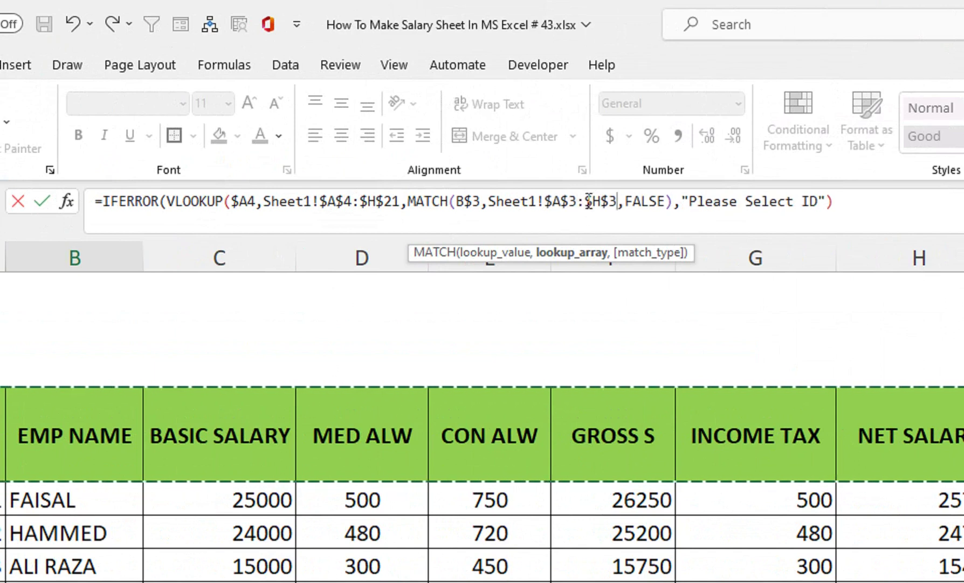
{"action": "type", "text": ","}
{"action": "key", "text": "Down"}
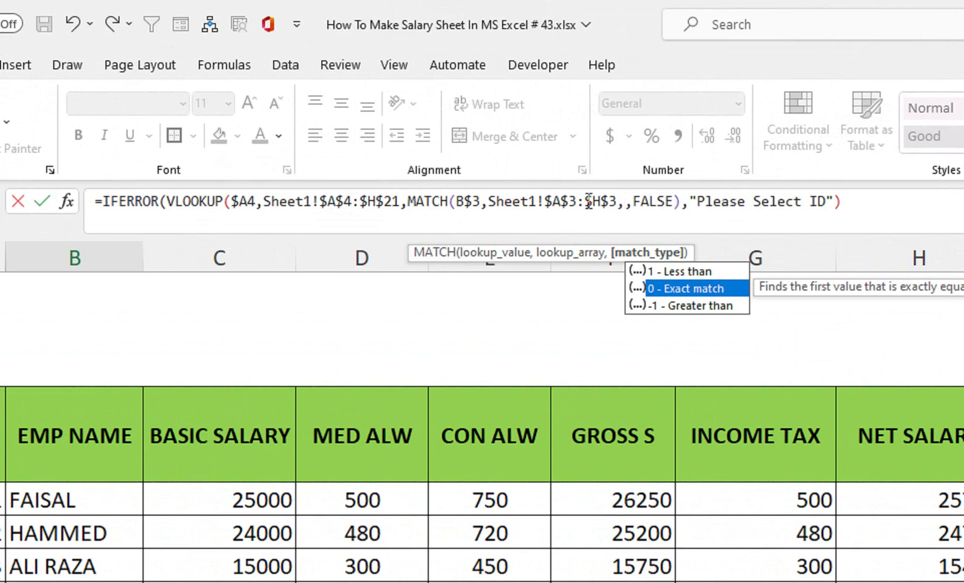
{"action": "key", "text": "Tab"}
{"action": "type", "text": ")"}
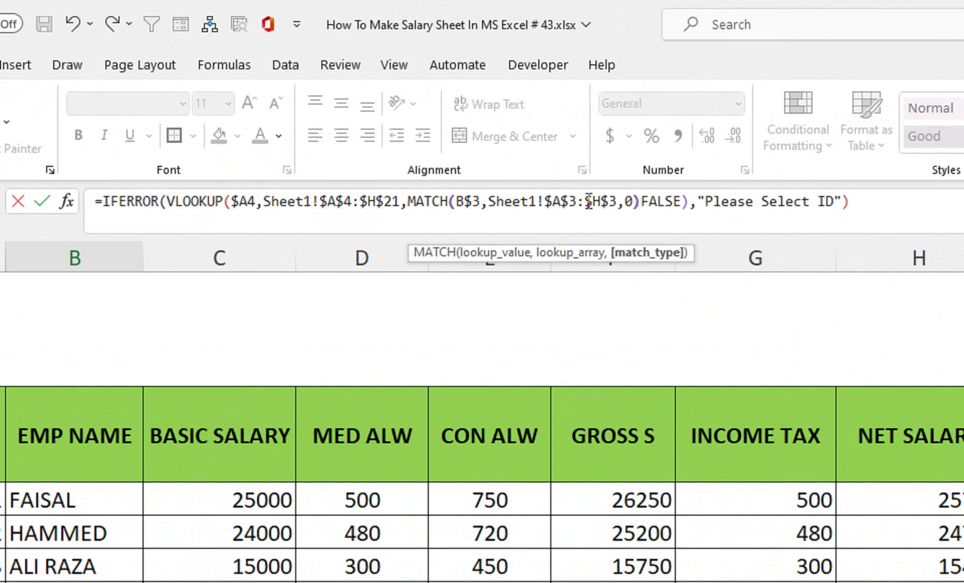
{"action": "type", "text": ","}
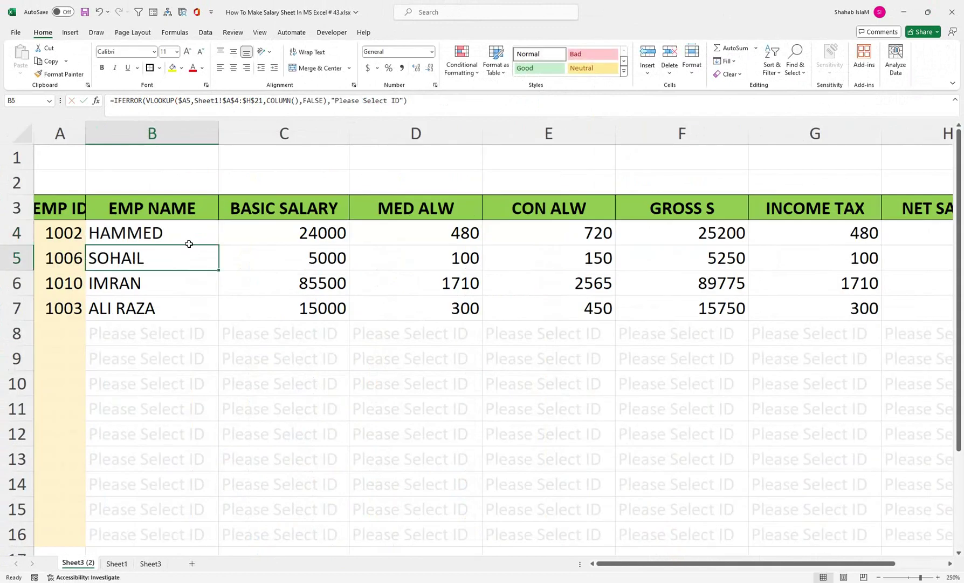
Step: Change the IFERROR placeholder text in B4's formula to "Enter ID"
{"action": "left_click", "coordinate": [189, 243]}
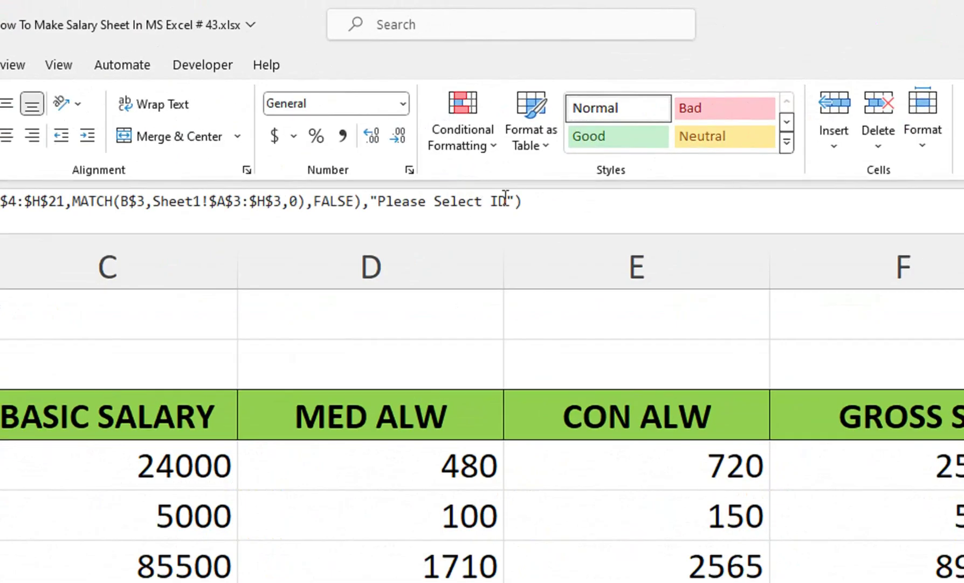
{"action": "left_click_drag", "start_coordinate": [483, 101], "coordinate": [432, 103]}
{"action": "left_click_drag", "start_coordinate": [402, 208], "coordinate": [377, 207]}
{"action": "type", "text": "Enter"}
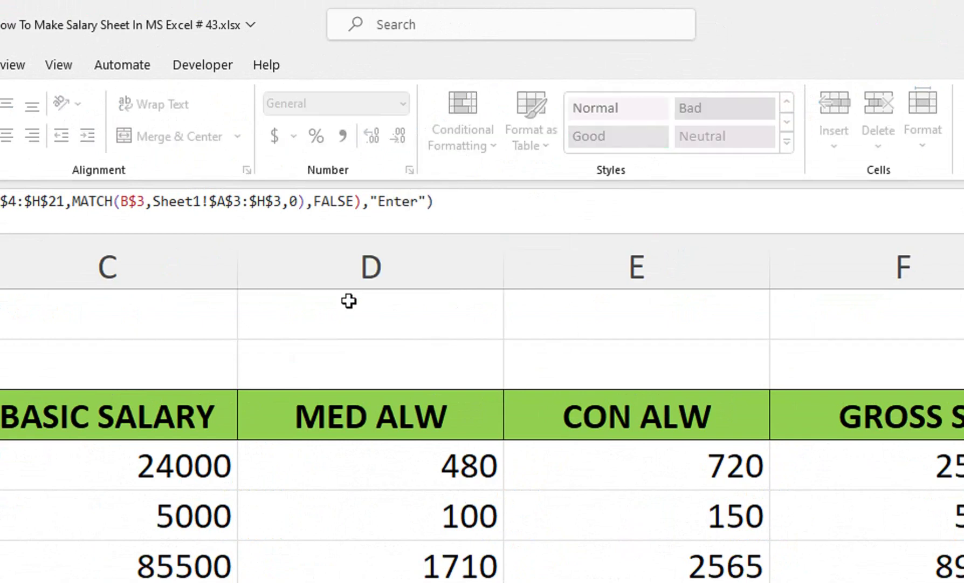
{"action": "type", "text": " ID"}
{"action": "key", "text": "Return"}
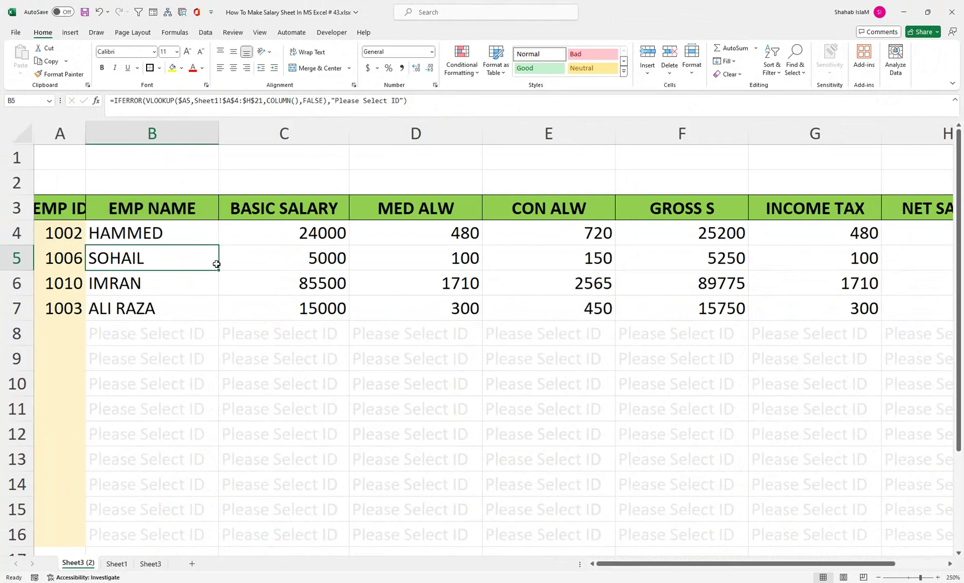
Step: Fill B4's formula down to row 16 and across to column H, and autofit the width of all columns
{"action": "left_click", "coordinate": [207, 242]}
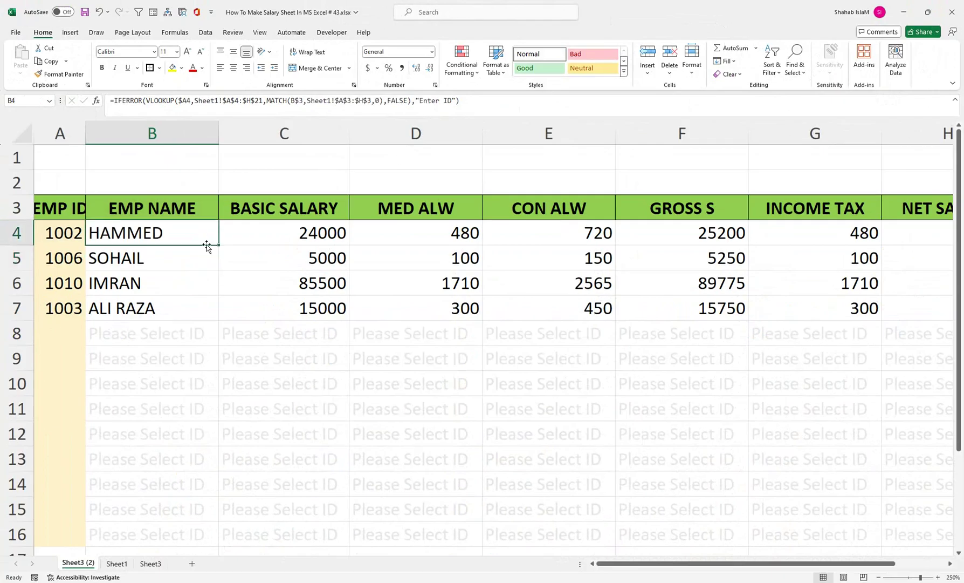
{"action": "double_click", "coordinate": [217, 246]}
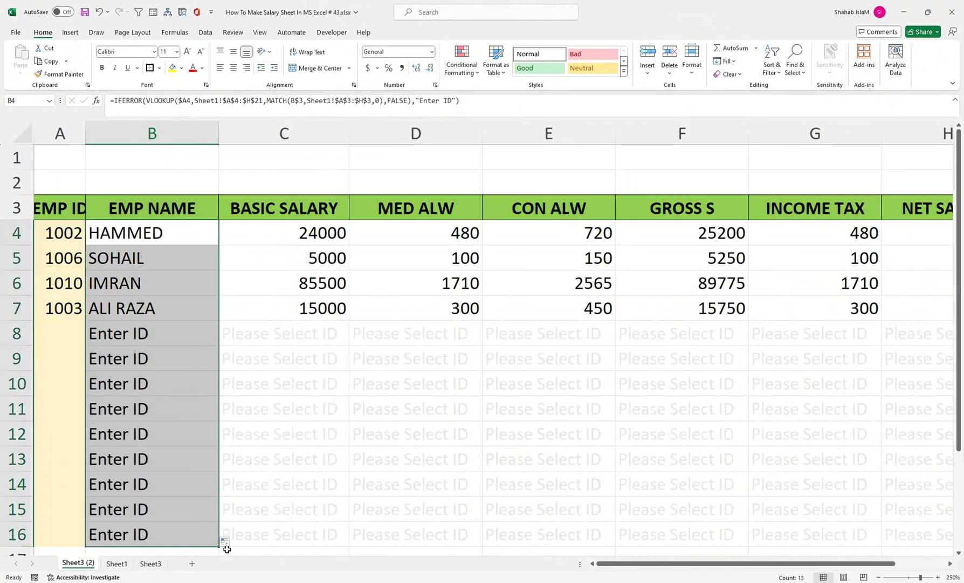
{"action": "left_click_drag", "start_coordinate": [219, 548], "coordinate": [675, 488]}
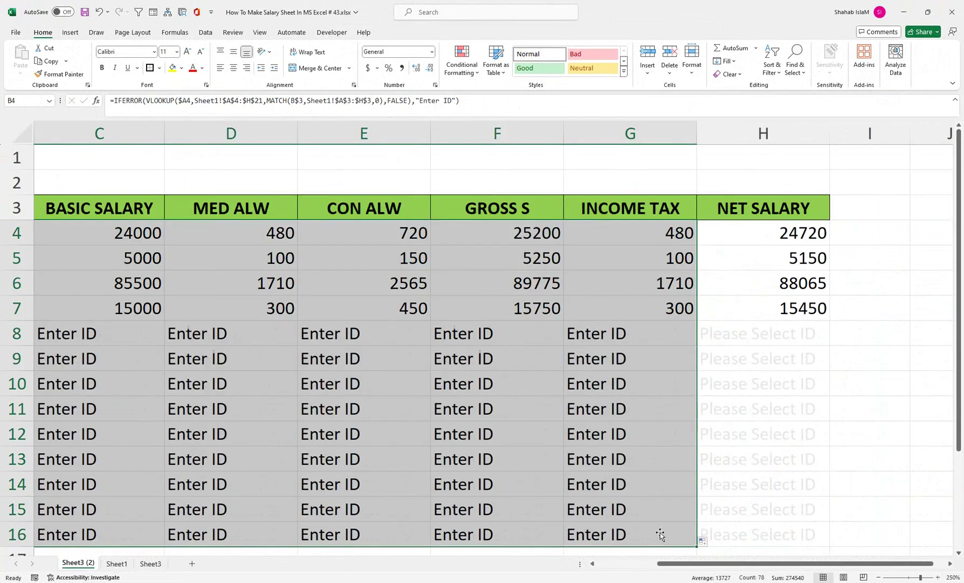
{"action": "left_click_drag", "start_coordinate": [698, 546], "coordinate": [768, 546]}
{"action": "left_click_drag", "start_coordinate": [673, 564], "coordinate": [589, 564]}
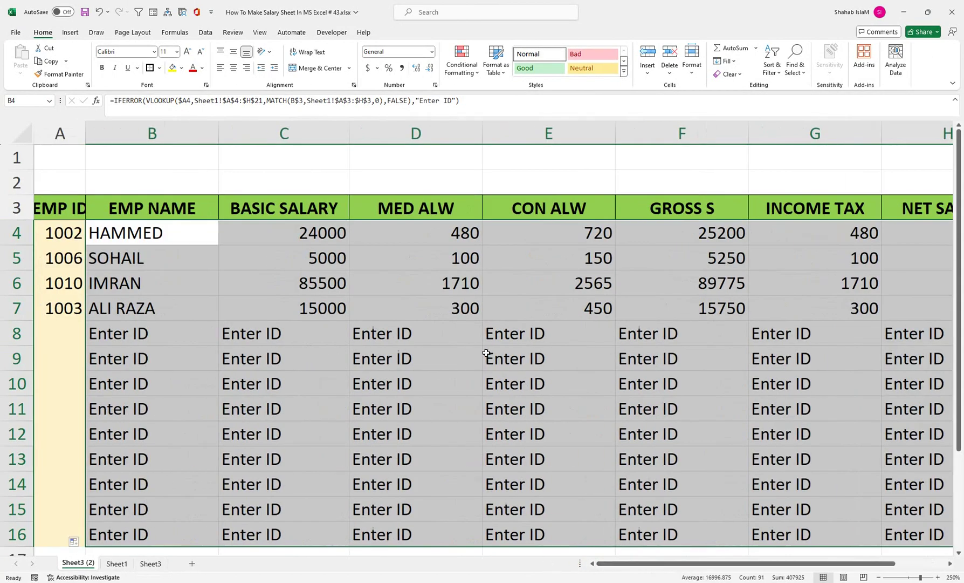
{"action": "left_click", "coordinate": [27, 128]}
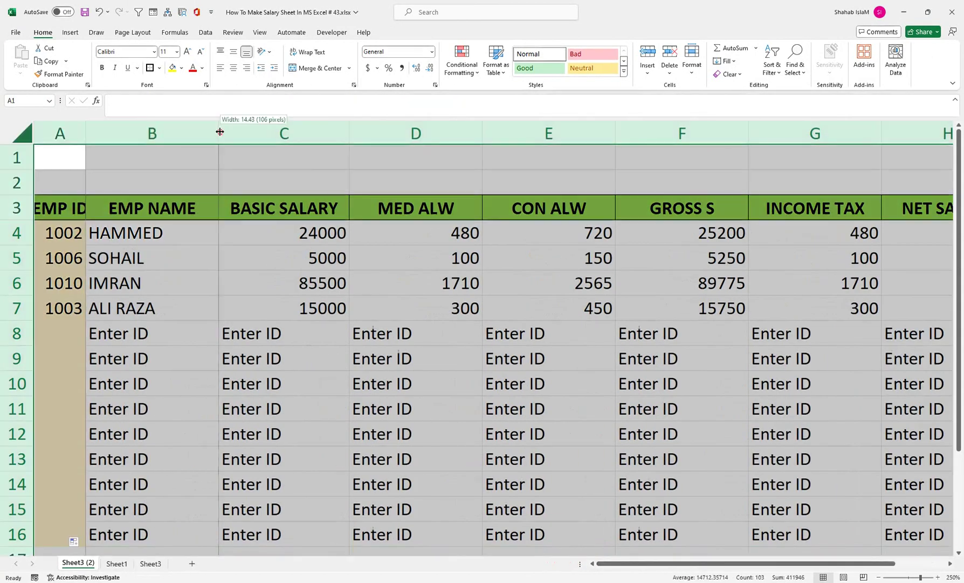
{"action": "double_click", "coordinate": [219, 133]}
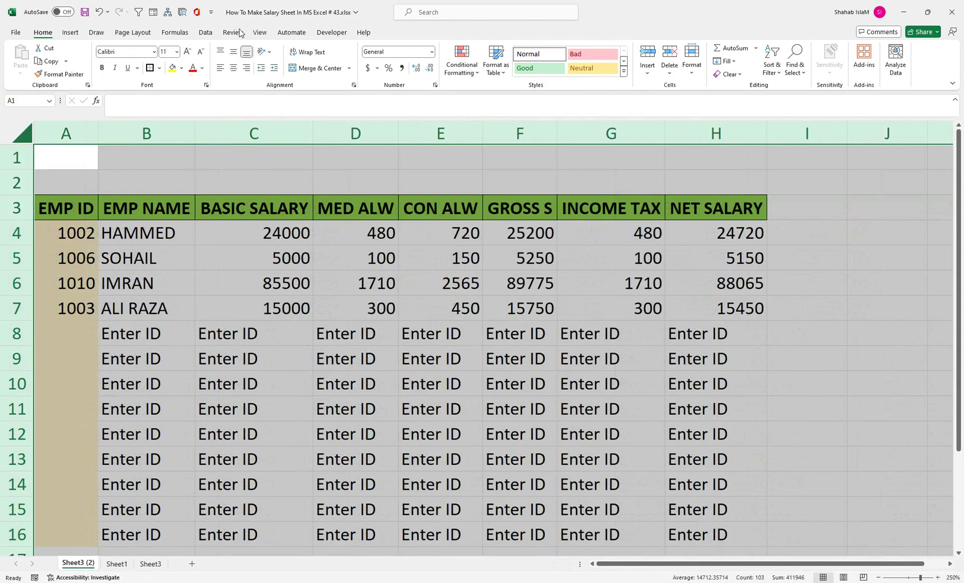
Step: Edit the table's conditional formatting rule for A3:H16 so it formats cells whose value equals "Enter ID", and apply it
{"action": "left_click_drag", "start_coordinate": [78, 208], "coordinate": [712, 529]}
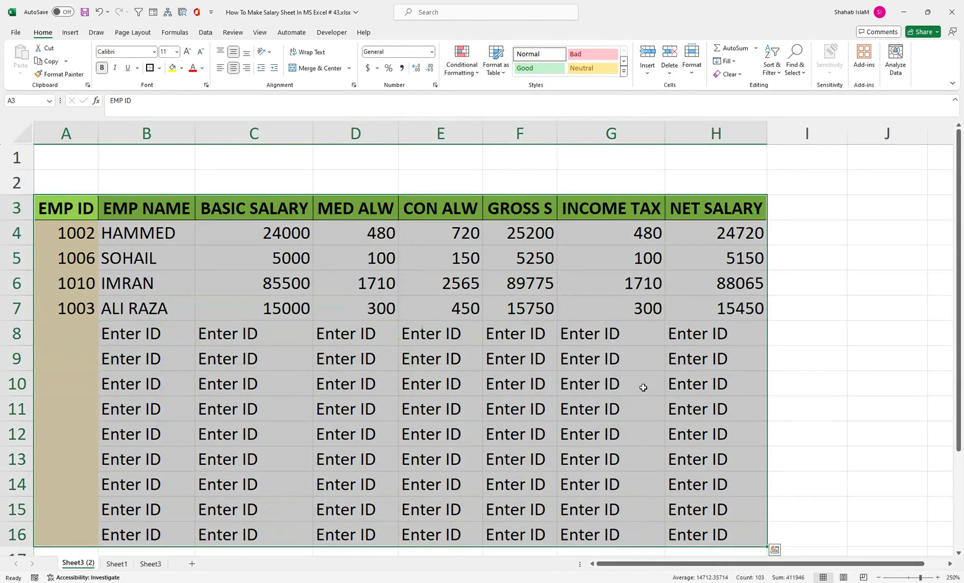
{"action": "left_click", "coordinate": [463, 68]}
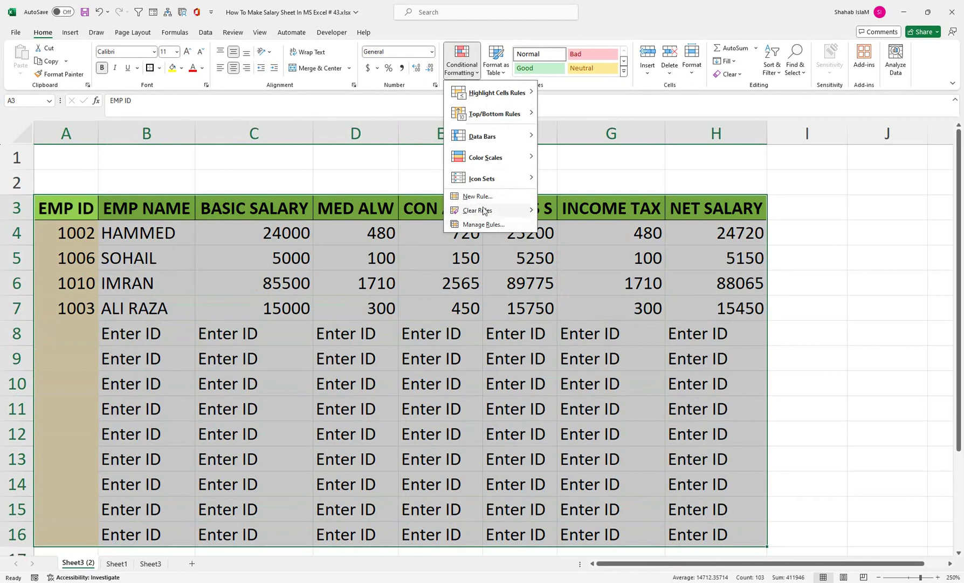
{"action": "left_click", "coordinate": [483, 224]}
{"action": "left_click", "coordinate": [335, 286]}
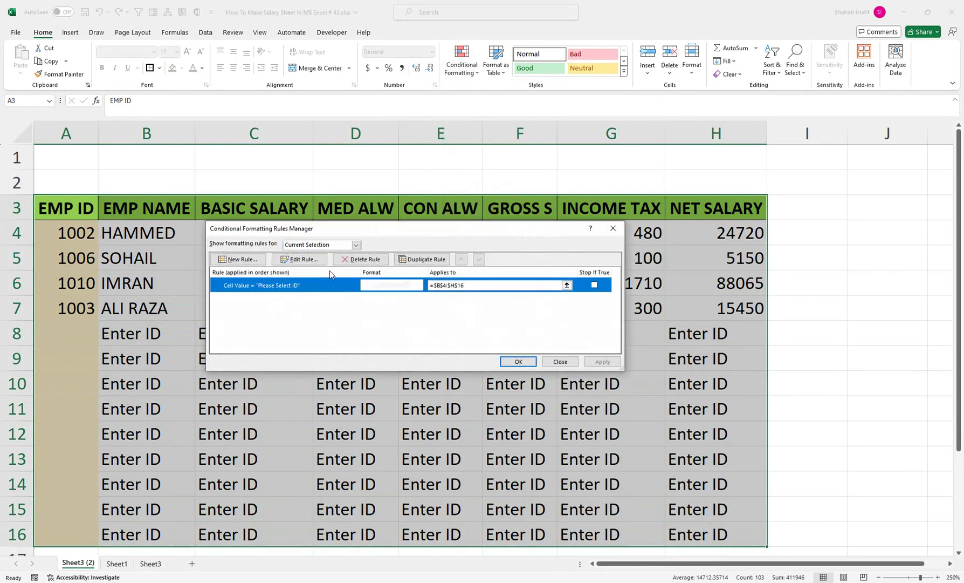
{"action": "left_click", "coordinate": [300, 259]}
{"action": "left_click", "coordinate": [480, 323]}
{"action": "left_click", "coordinate": [442, 326]}
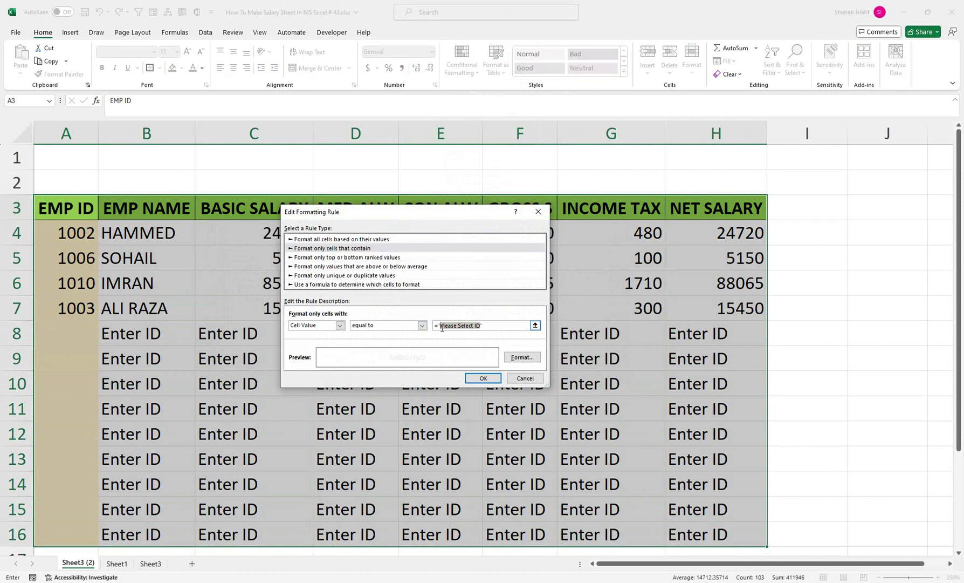
{"action": "type", "text": "Enter"}
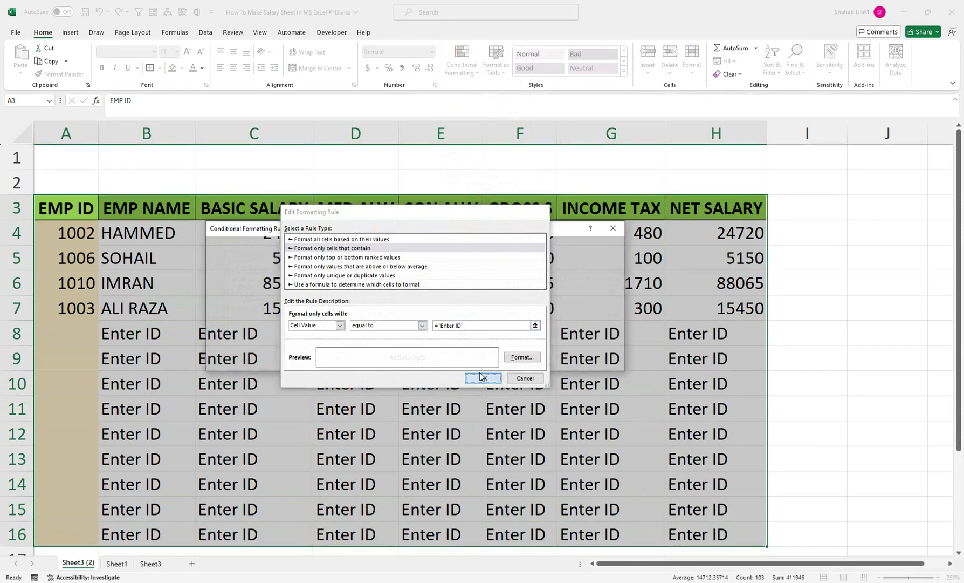
{"action": "left_click", "coordinate": [483, 378]}
{"action": "left_click", "coordinate": [600, 361]}
{"action": "left_click", "coordinate": [528, 365]}
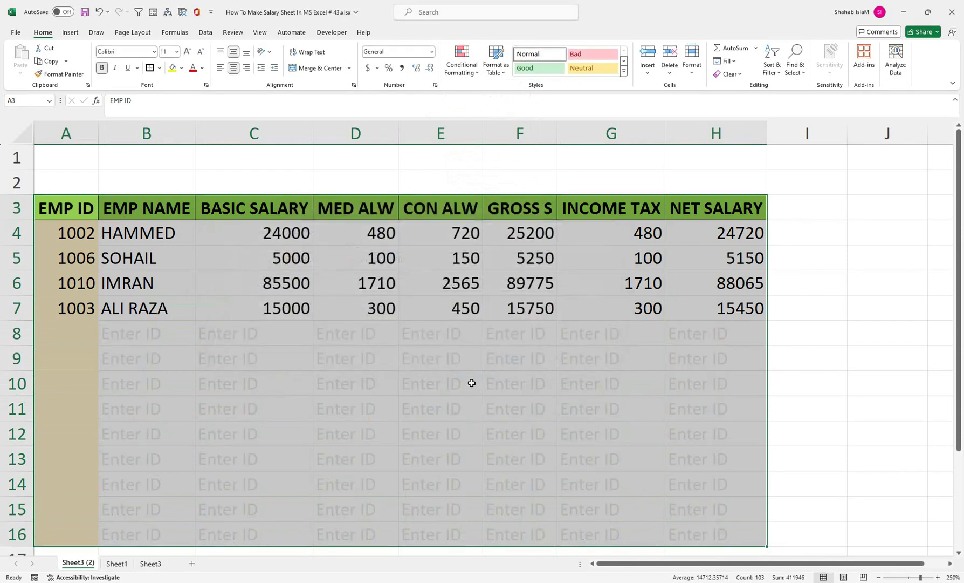
{"action": "left_click", "coordinate": [478, 380]}
{"action": "left_click", "coordinate": [199, 240]}
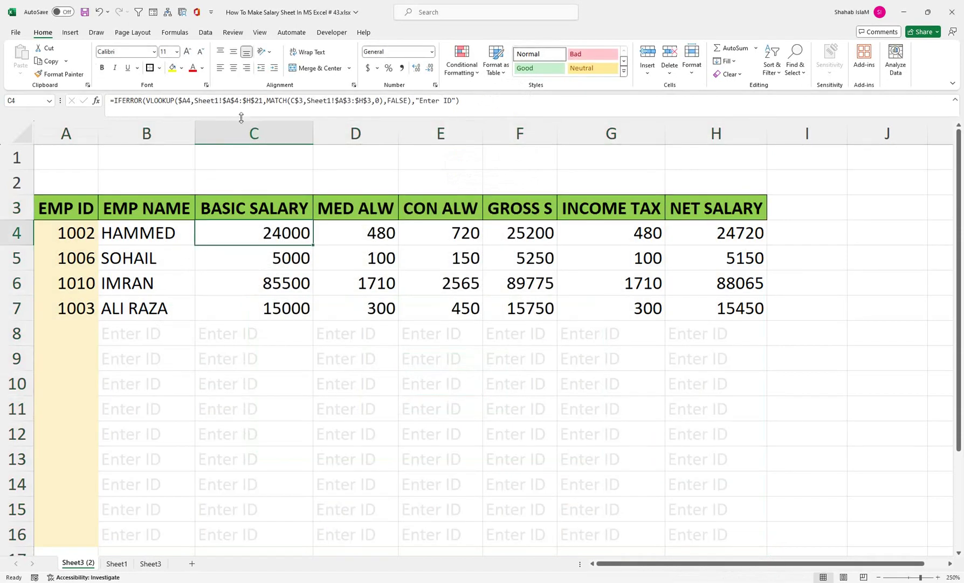